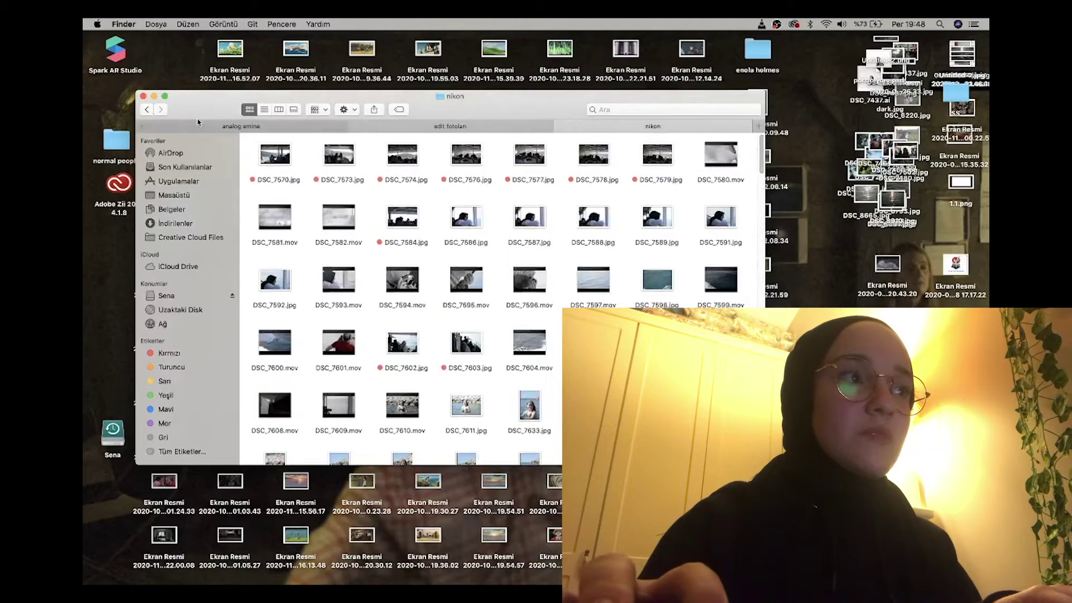
- Browse back from the nikon folder to the 2019 folder, checking the photos in the edit fotoları folder too
{"action": "left_click", "coordinate": [146, 110]}
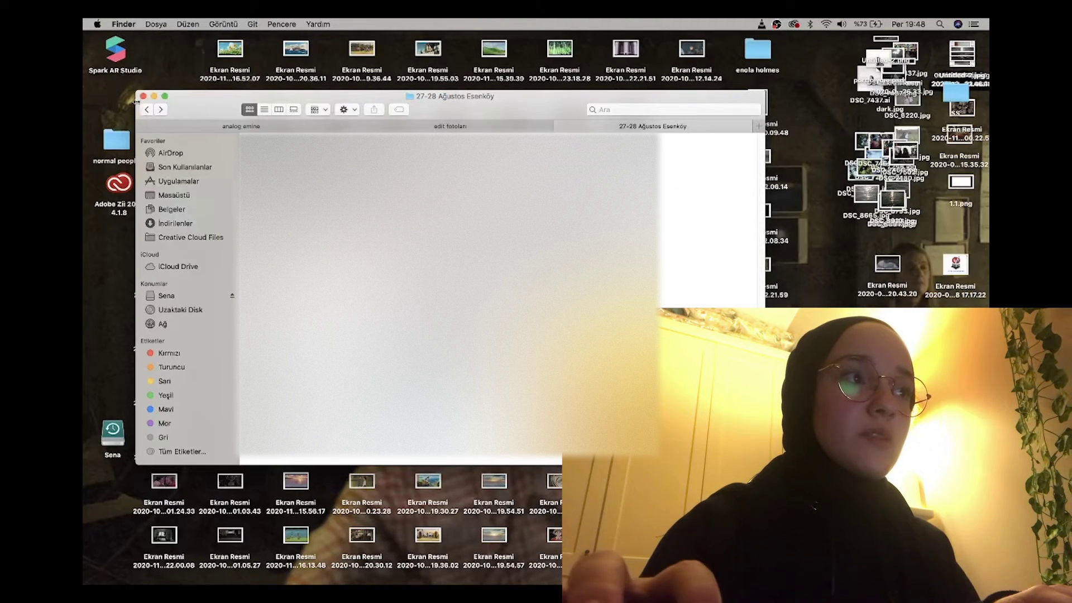
{"action": "left_click", "coordinate": [148, 110]}
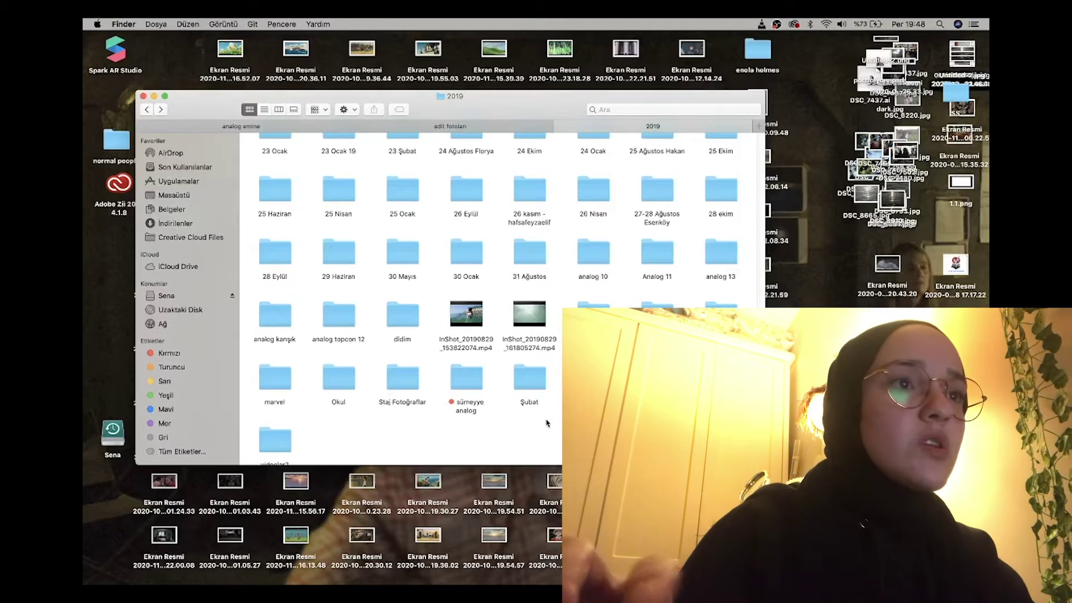
{"action": "left_click", "coordinate": [467, 129]}
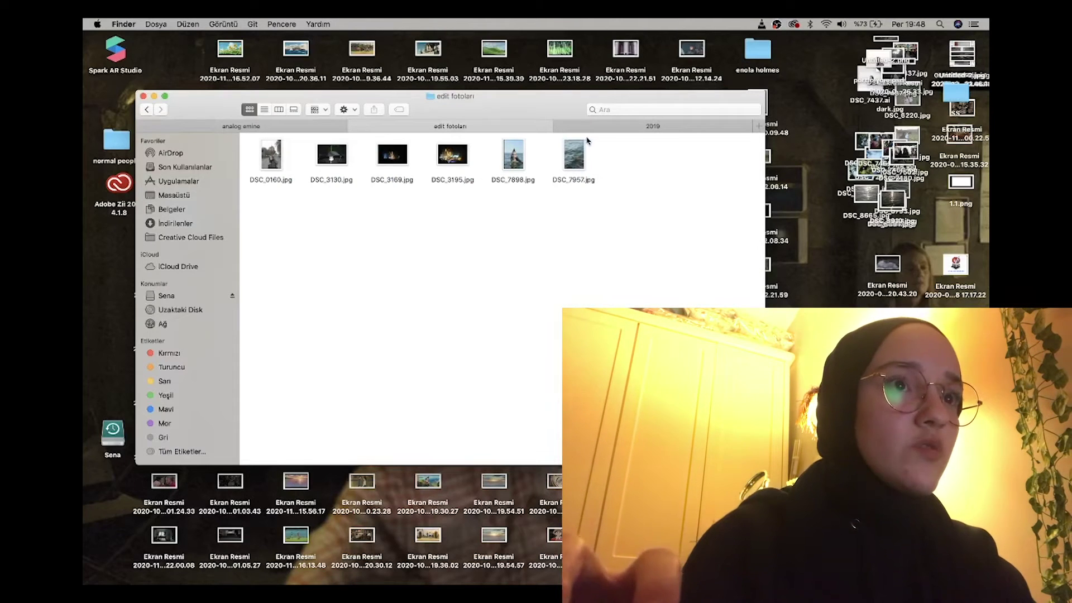
{"action": "left_click", "coordinate": [618, 132]}
{"action": "scroll", "coordinate": [502, 279], "scroll_direction": "down", "scroll_amount": 5}
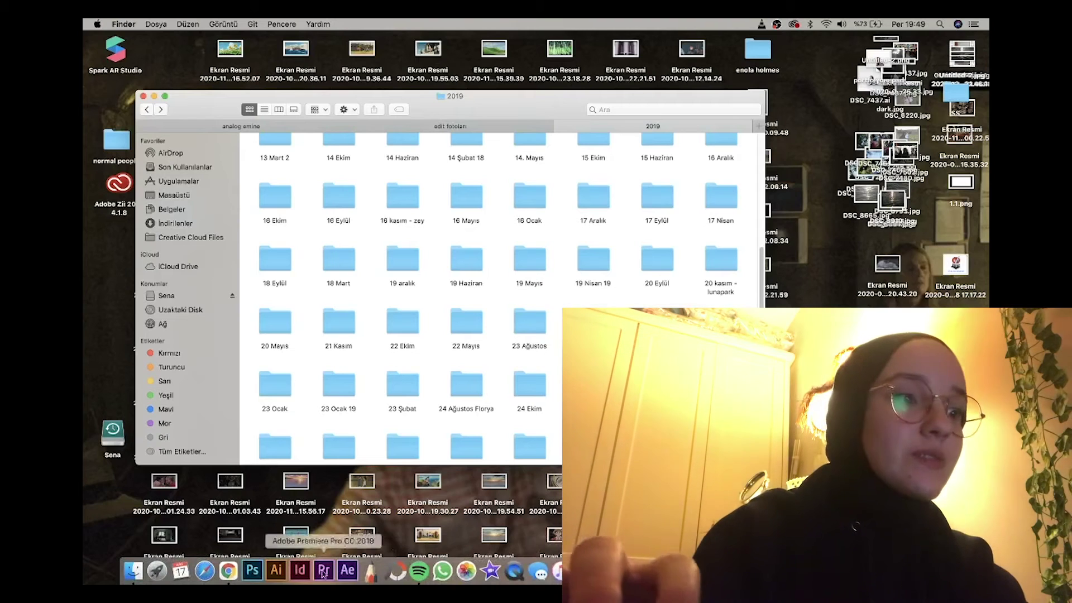
- Launch Photoshop CC 2018
{"action": "left_click", "coordinate": [252, 567]}
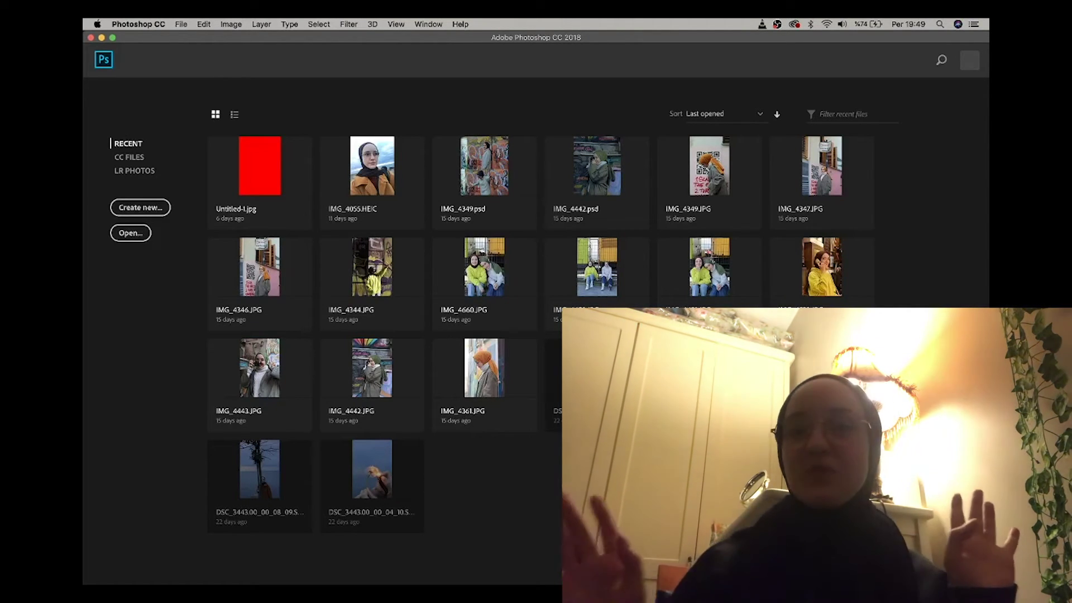
{"action": "left_click", "coordinate": [181, 24]}
{"action": "left_click", "coordinate": [191, 39]}
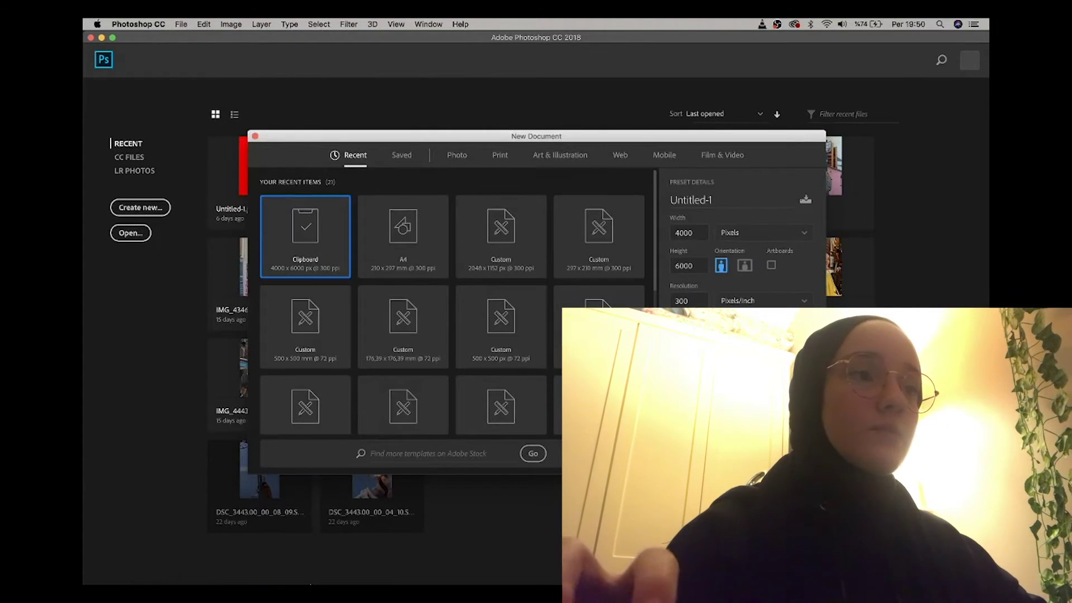
{"action": "mouse_move", "coordinate": [309, 583]}
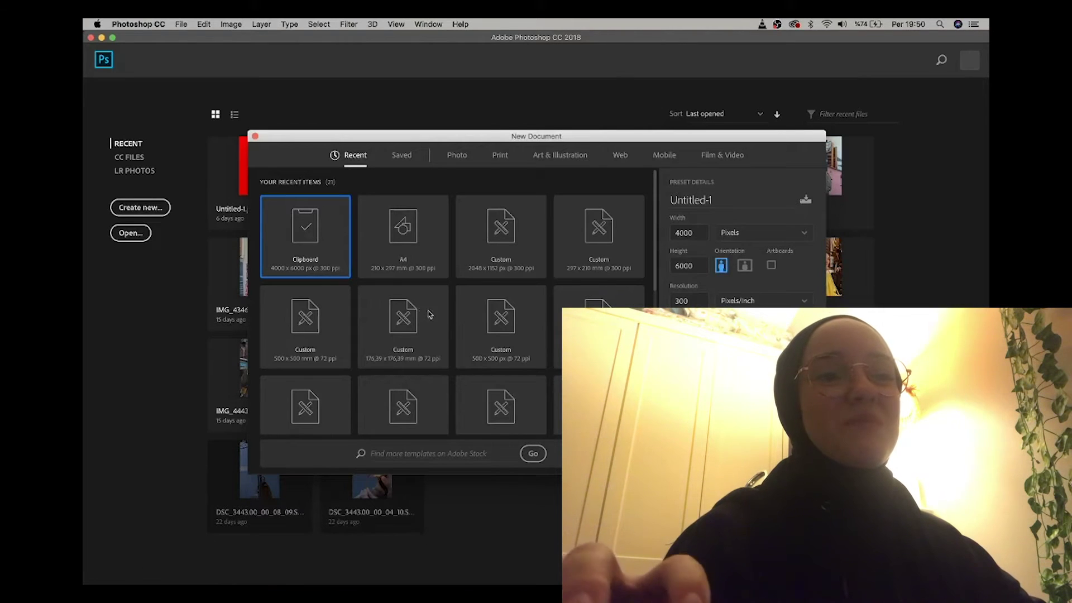
{"action": "key", "text": "Escape"}
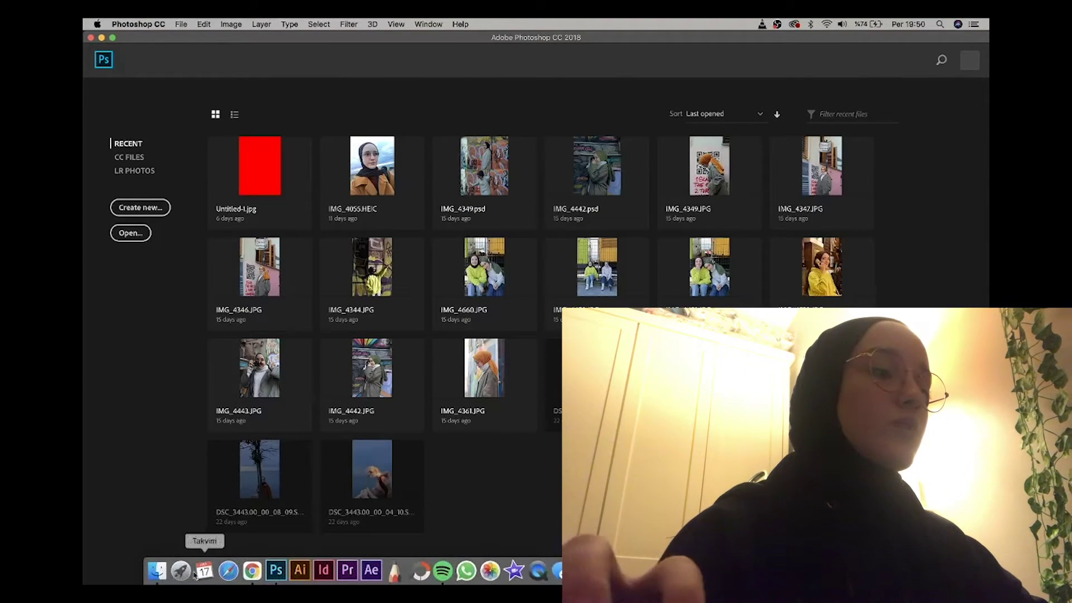
- Switch to Finder and open all six photos from the edit fotoları folder in Photoshop
{"action": "left_click", "coordinate": [160, 570]}
{"action": "left_click", "coordinate": [467, 99]}
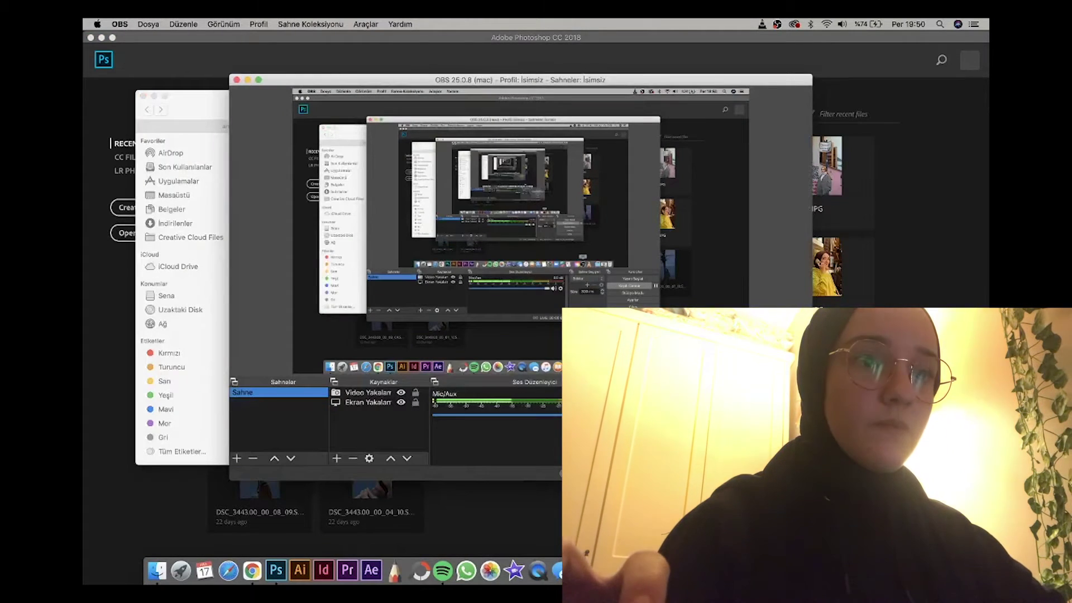
{"action": "left_click", "coordinate": [277, 569]}
{"action": "left_click", "coordinate": [158, 569]}
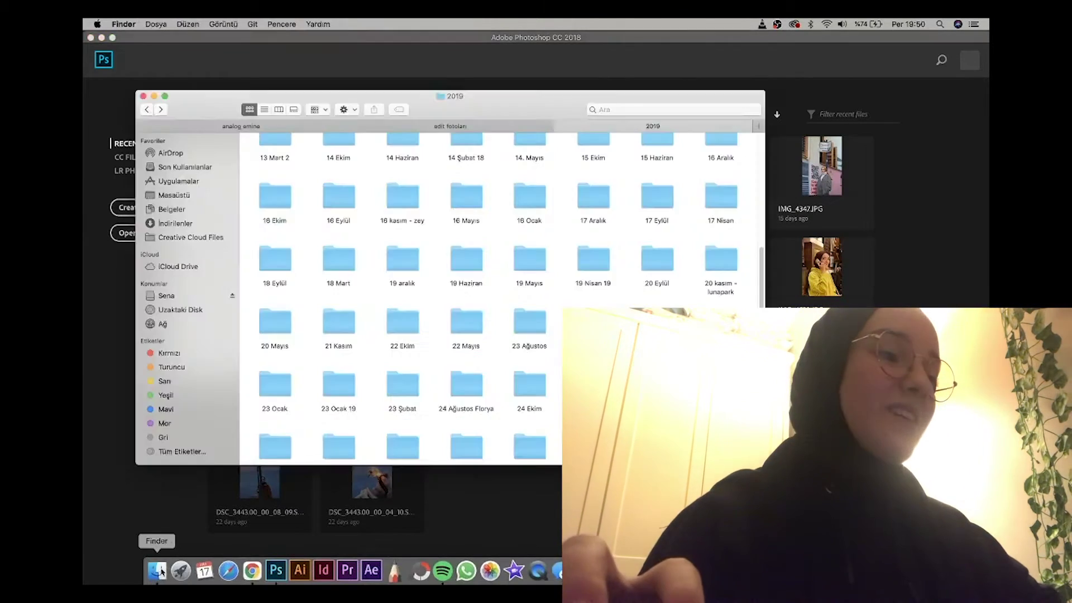
{"action": "left_click", "coordinate": [474, 132]}
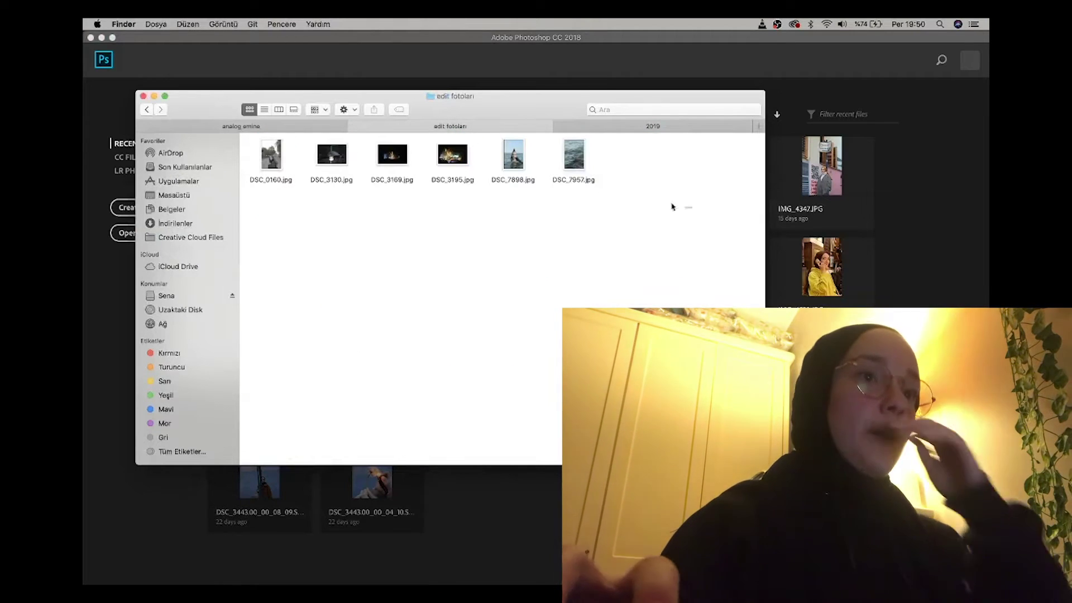
{"action": "left_click_drag", "start_coordinate": [692, 210], "coordinate": [252, 140]}
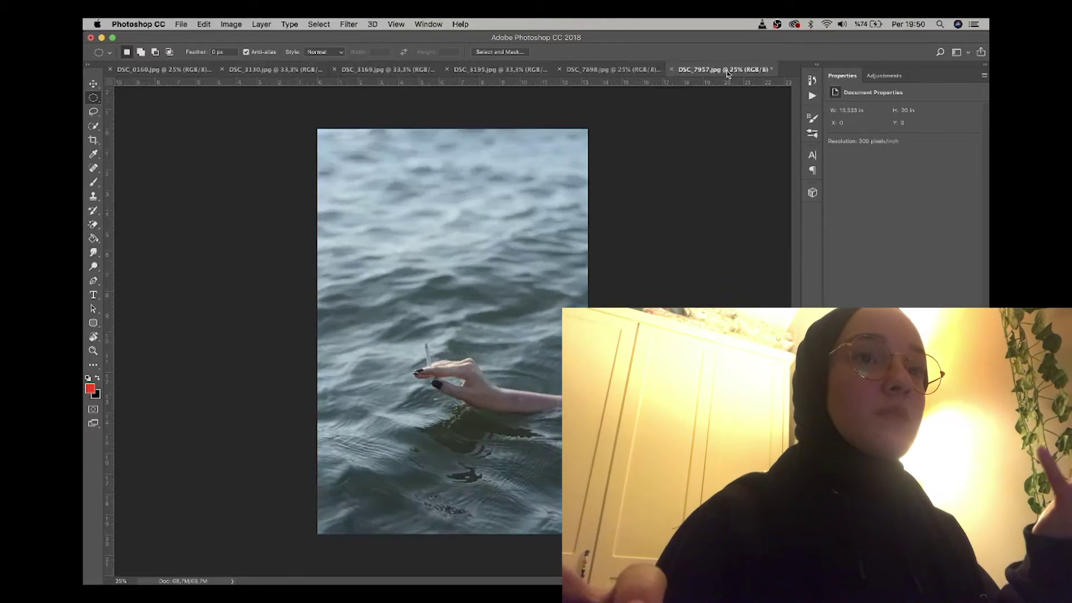
- Return to Finder, show the İndirilenler folder in a new tab, and open its TEXTURE 2020 folder
{"action": "mouse_move", "coordinate": [275, 573]}
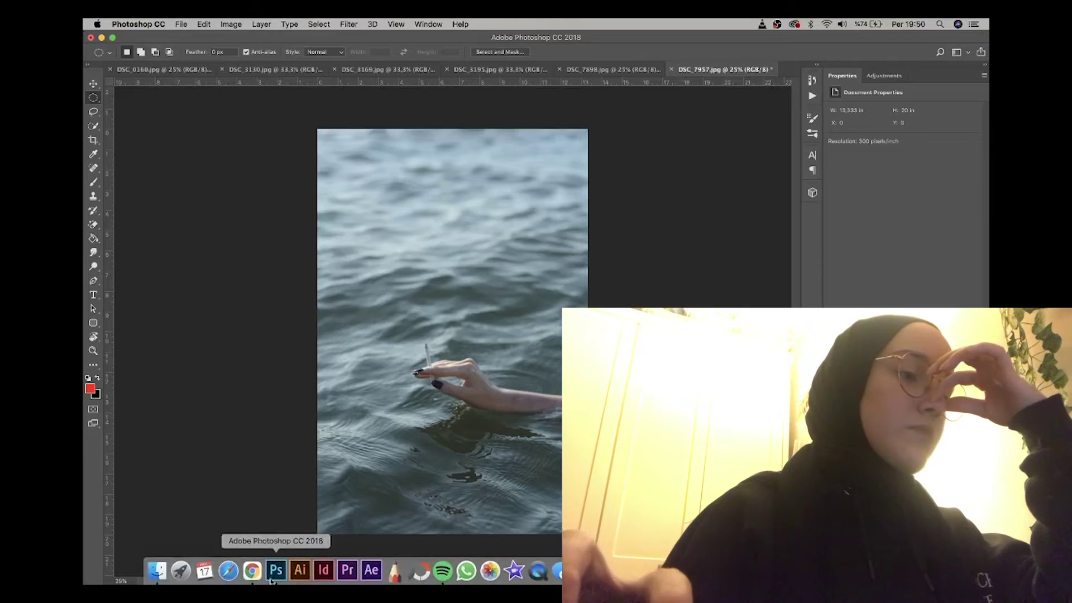
{"action": "left_click", "coordinate": [159, 571]}
{"action": "left_click", "coordinate": [404, 246]}
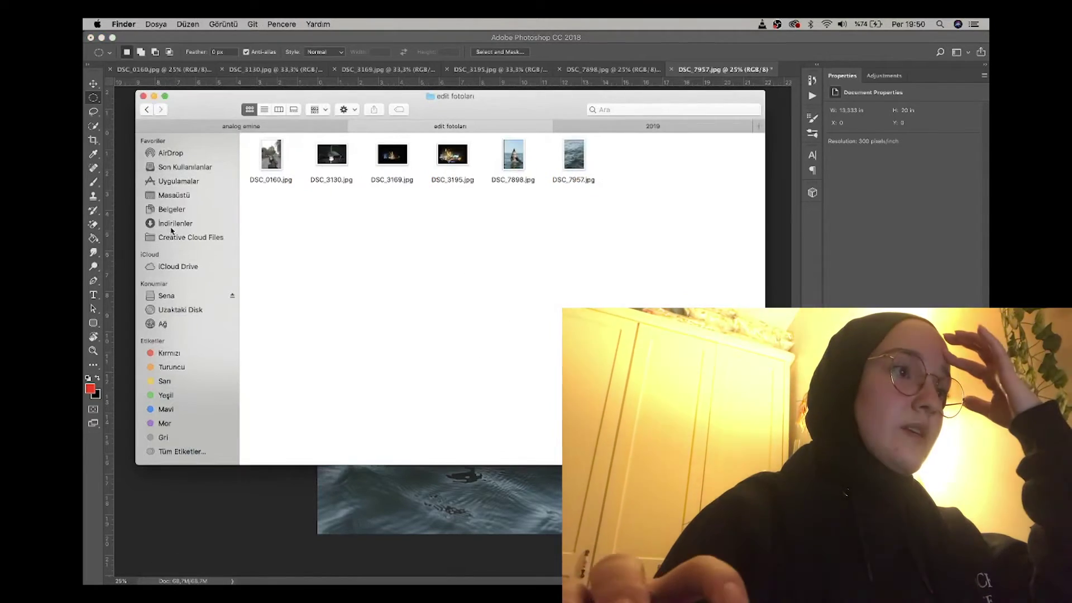
{"action": "right_click", "coordinate": [177, 196]}
{"action": "right_click", "coordinate": [164, 225]}
{"action": "left_click", "coordinate": [209, 229]}
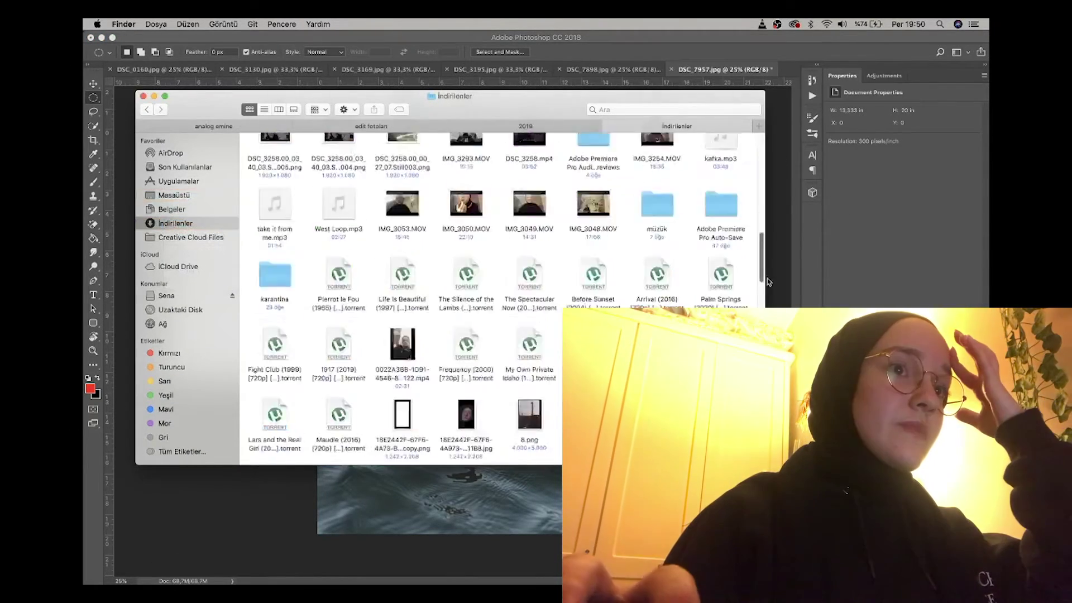
{"action": "scroll", "coordinate": [471, 283], "scroll_direction": "down", "scroll_amount": 3}
{"action": "double_click", "coordinate": [471, 283]}
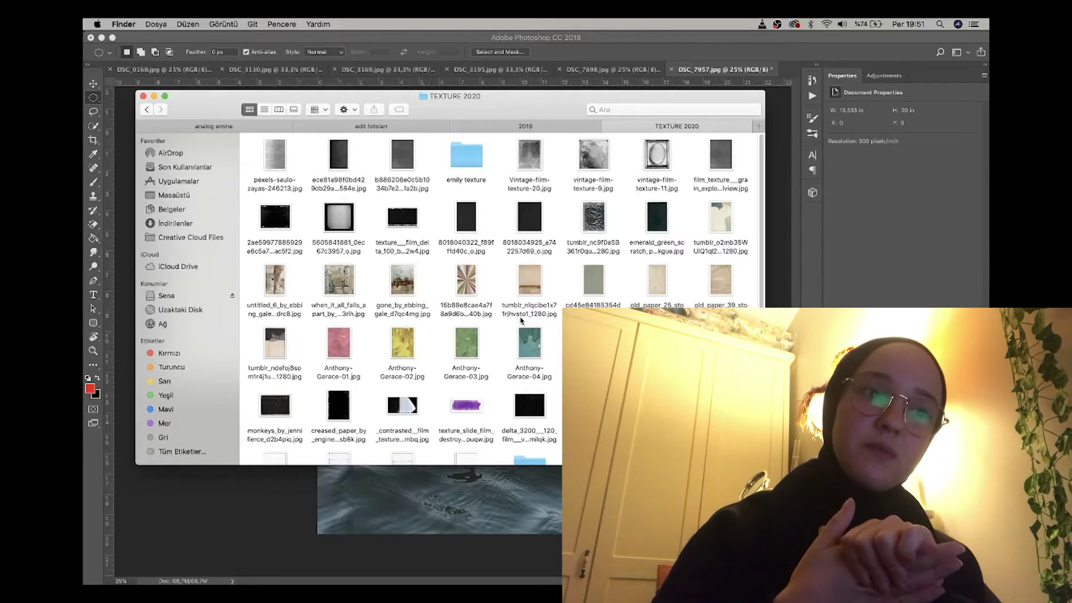
- Preview the coloured torn-paper textures in the TEXTURE 2020 folder
{"action": "left_click", "coordinate": [335, 344]}
{"action": "key", "text": "space"}
{"action": "key", "text": "Right"}
{"action": "key", "text": "Right"}
{"action": "key", "text": "Right"}
{"action": "key", "text": "Left"}
{"action": "key", "text": "Left"}
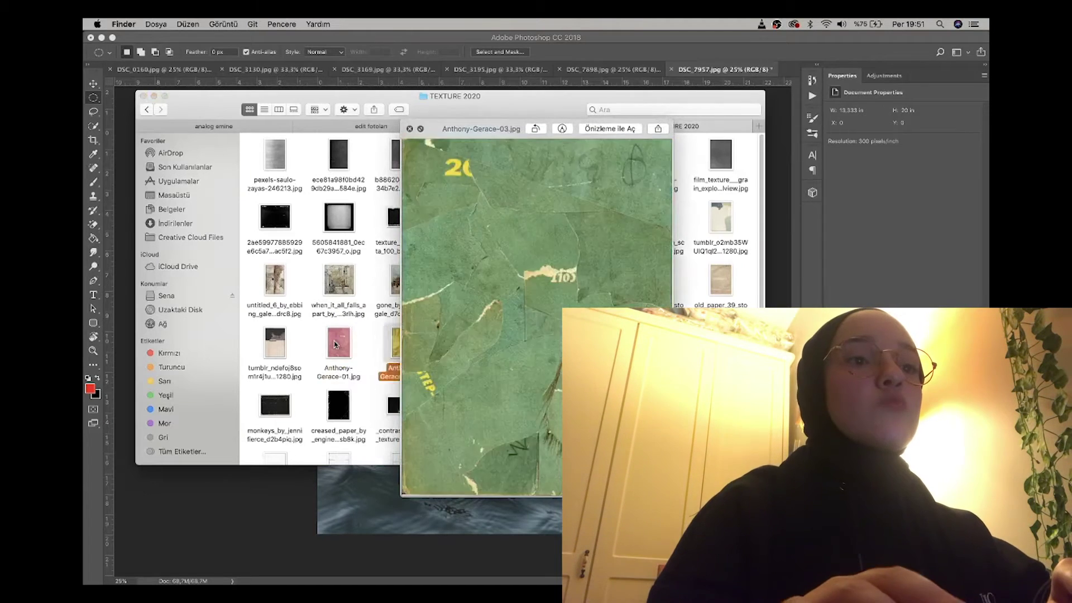
{"action": "key", "text": "Left"}
{"action": "key", "text": "Left"}
{"action": "key", "text": "space"}
{"action": "left_click", "coordinate": [381, 348]}
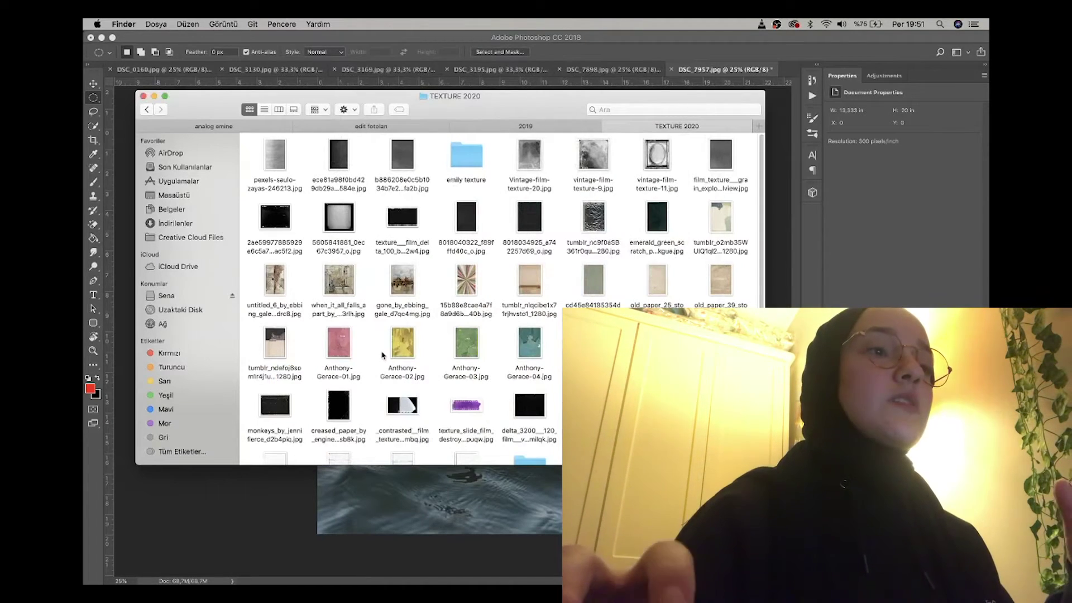
- Open the Film-Grain-Textures_(FREE Pack) folder inside TEXTURE 2020
{"action": "scroll", "coordinate": [382, 363], "scroll_direction": "down", "scroll_amount": 5}
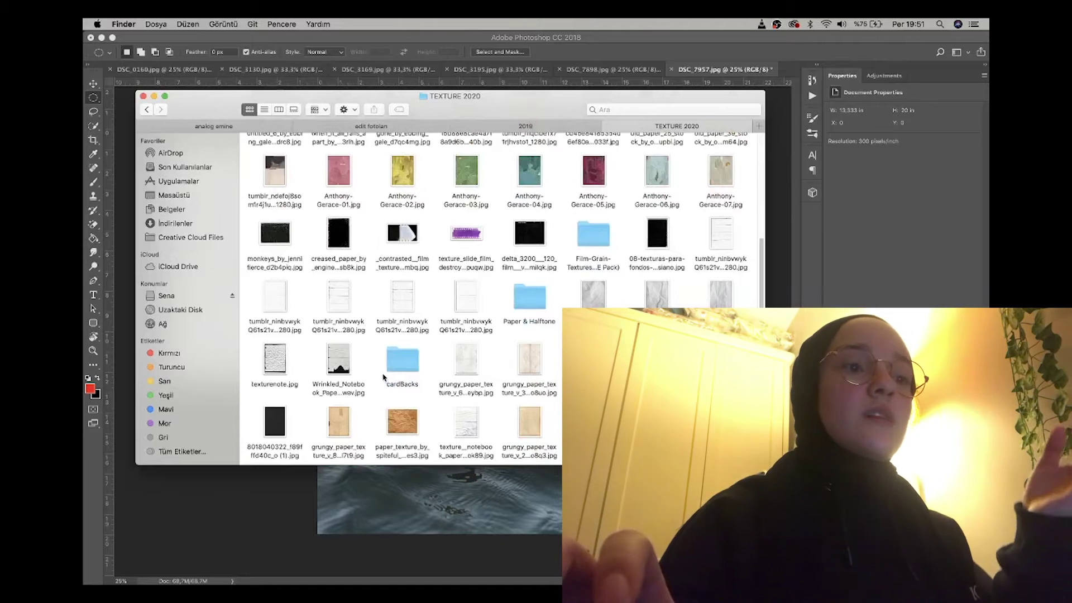
{"action": "left_click", "coordinate": [590, 233]}
{"action": "double_click", "coordinate": [589, 232]}
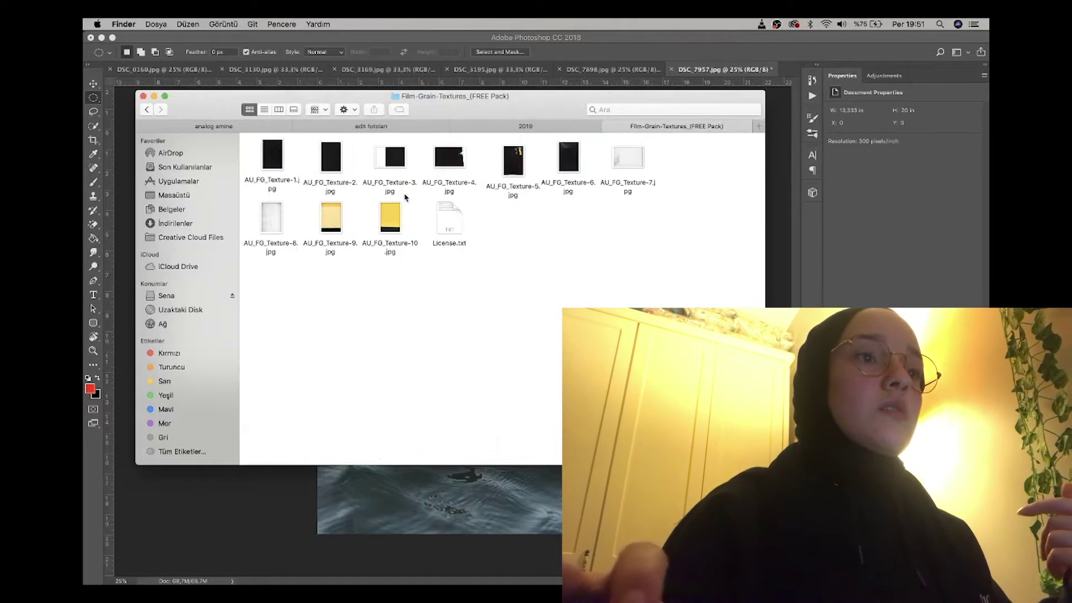
{"action": "key", "text": "space"}
{"action": "key", "text": "space"}
- Preview the dark film grain textures one after another, starting with AU_FG_Texture-1.jpg
{"action": "left_click", "coordinate": [273, 160]}
{"action": "key", "text": "space"}
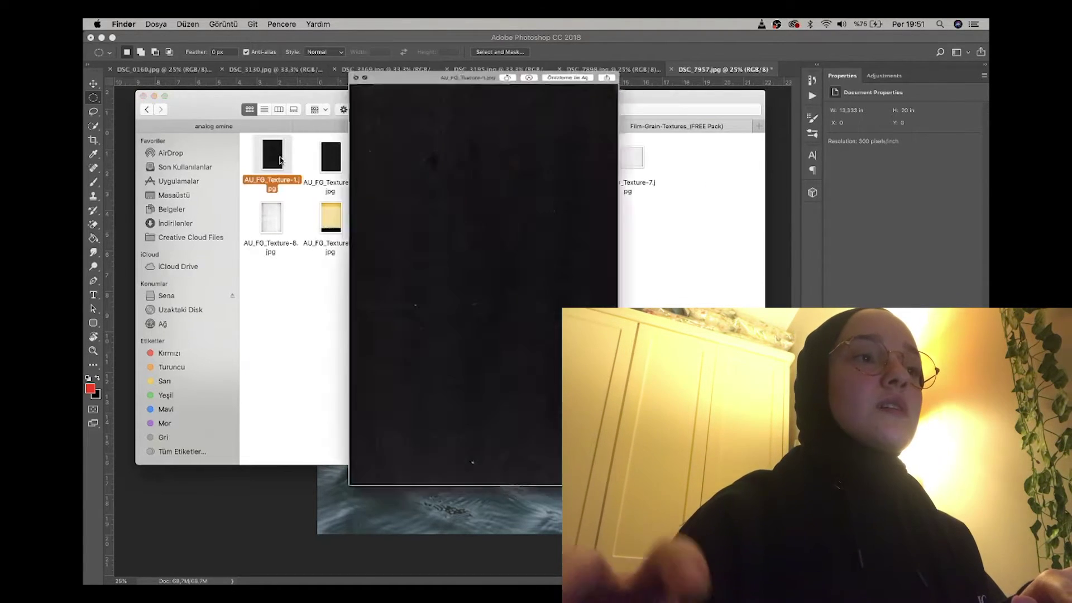
{"action": "key", "text": "Right"}
{"action": "key", "text": "Right"}
{"action": "key", "text": "Right"}
{"action": "key", "text": "Right"}
{"action": "key", "text": "Right"}
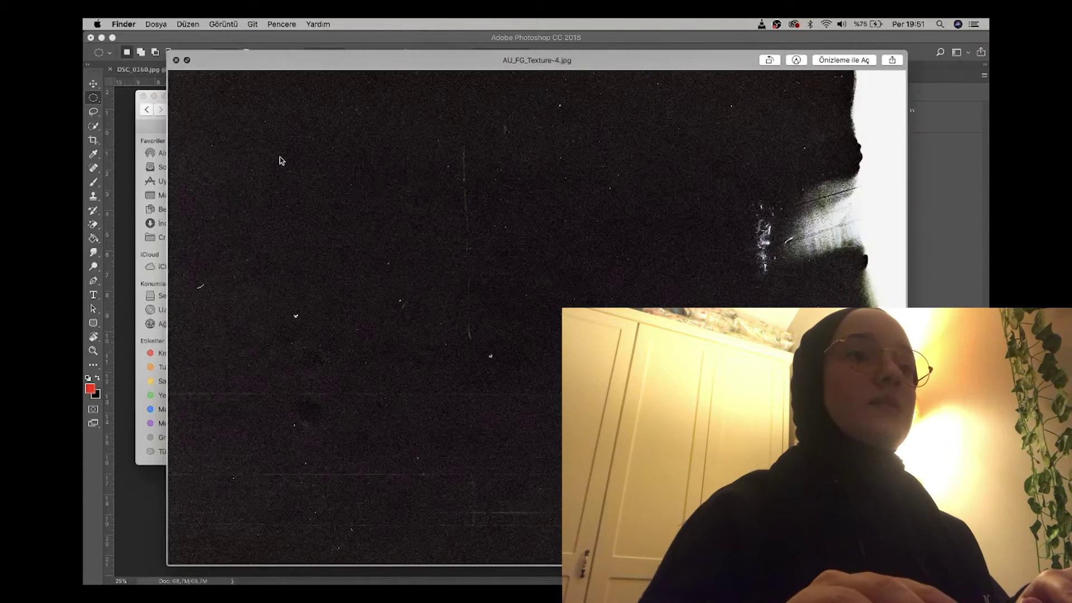
{"action": "key", "text": "Left"}
{"action": "key", "text": "space"}
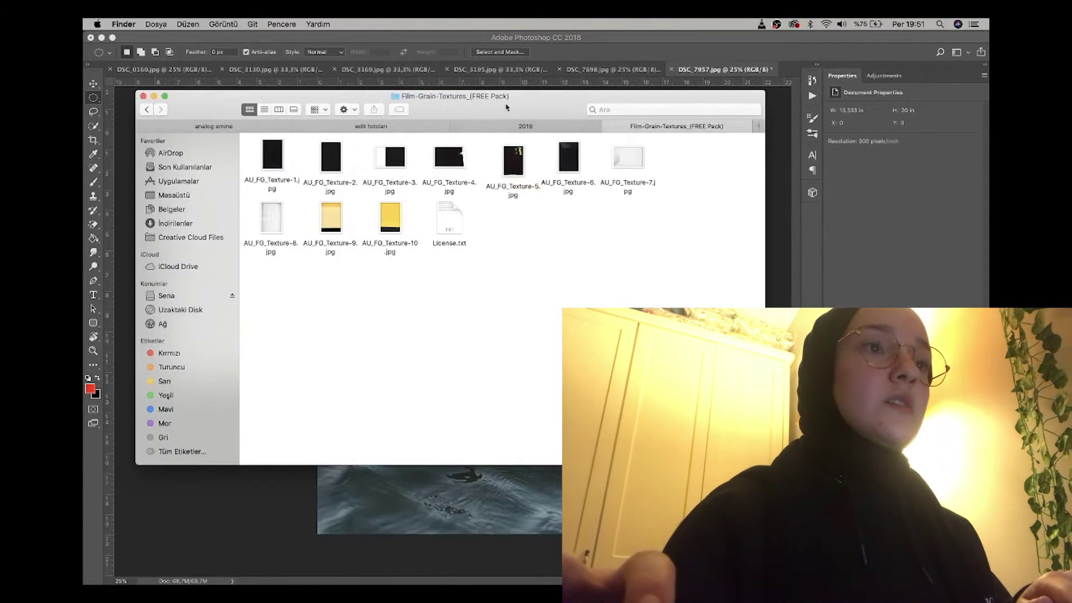
- Examine the light leaks and scratches in film grain textures 3, 5, 6 and 1 in larger previews
{"action": "left_click_drag", "start_coordinate": [507, 107], "coordinate": [512, 216]}
{"action": "key", "text": "space"}
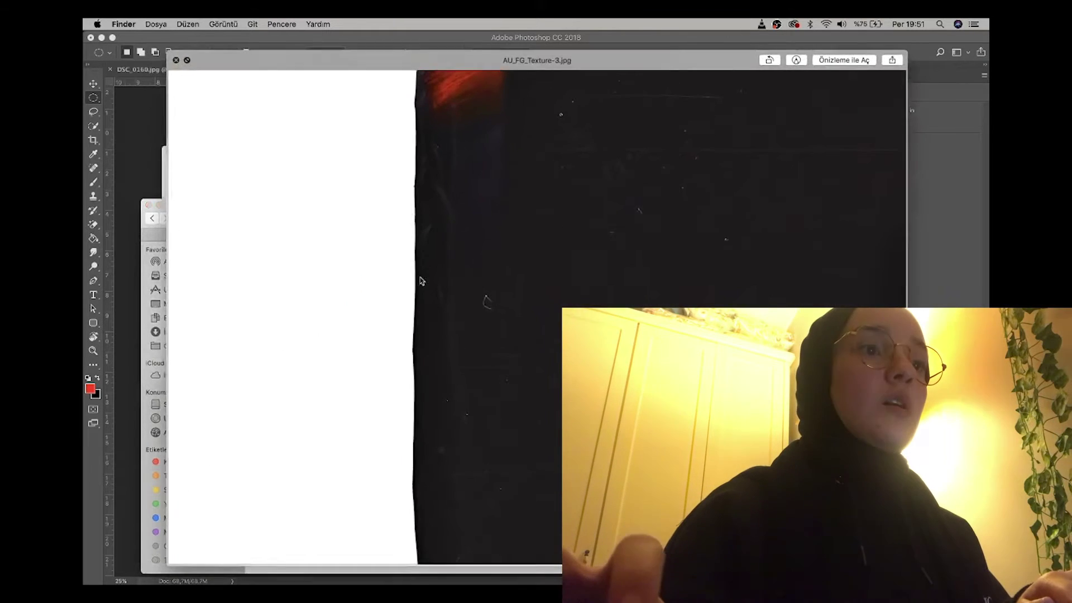
{"action": "key", "text": "space"}
{"action": "left_click", "coordinate": [517, 273]}
{"action": "key", "text": "space"}
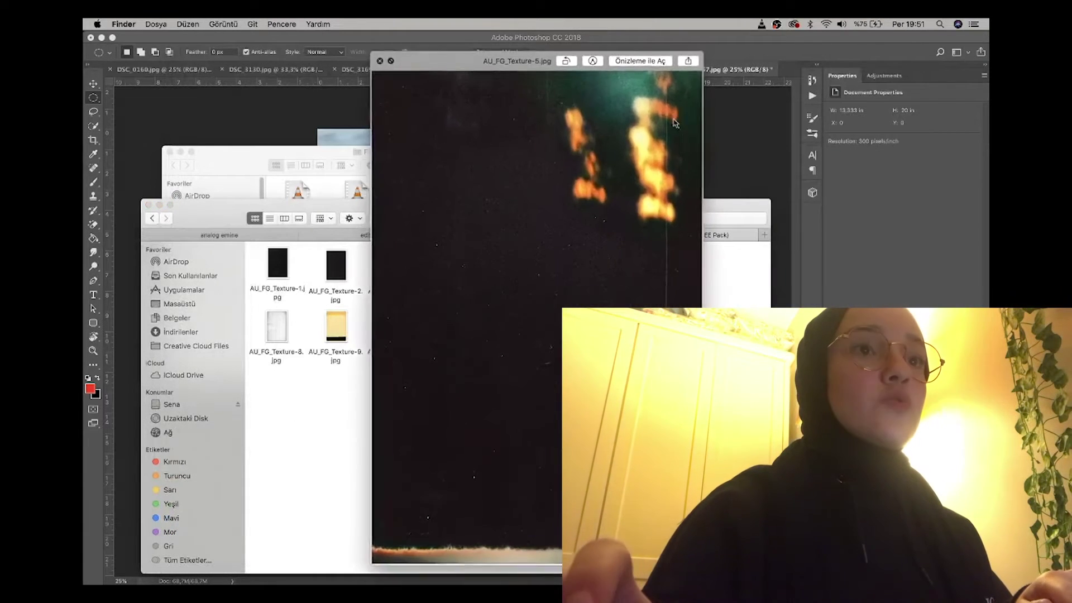
{"action": "key", "text": "space"}
{"action": "left_click", "coordinate": [572, 267]}
{"action": "key", "text": "space"}
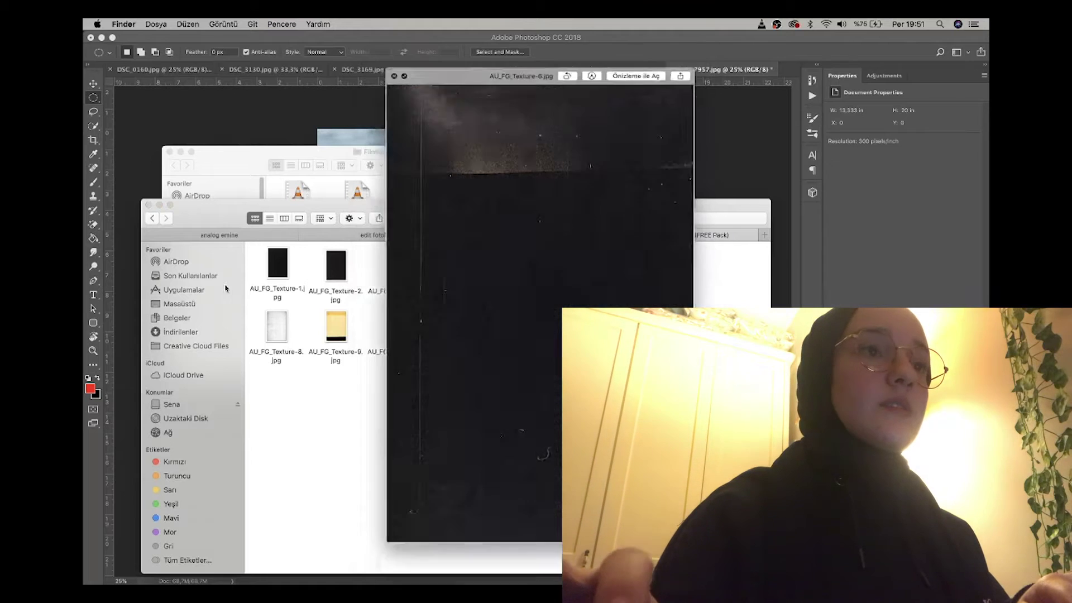
{"action": "key", "text": "space"}
{"action": "left_click", "coordinate": [277, 263]}
{"action": "key", "text": "space"}
{"action": "key", "text": "space"}
- Return to DSC_7957.jpg in Photoshop and add a Photo Filter adjustment layer
{"action": "left_click_drag", "start_coordinate": [424, 230], "coordinate": [432, 313]}
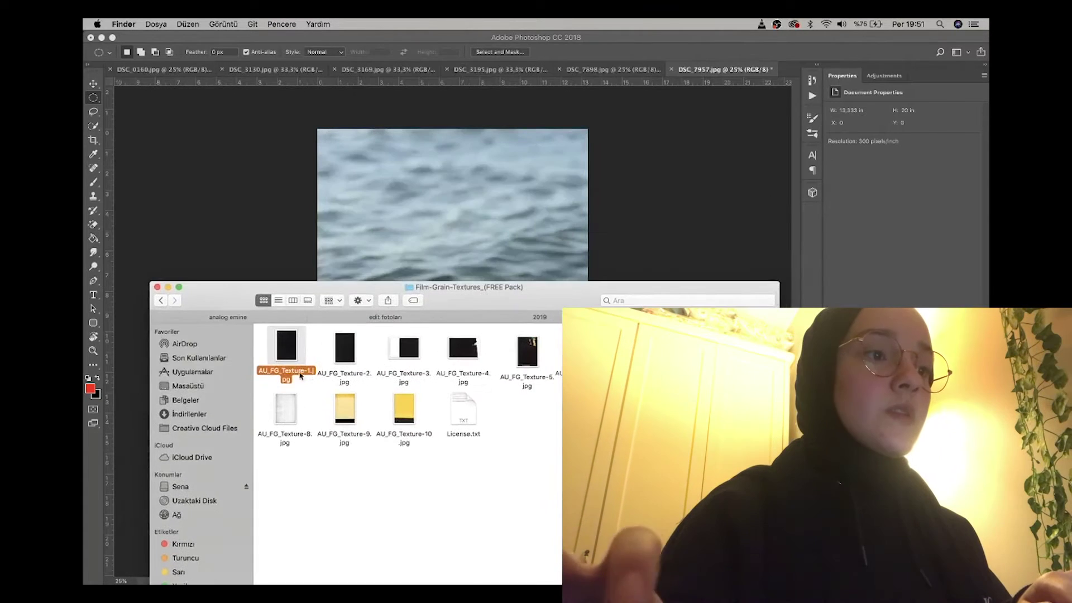
{"action": "left_click", "coordinate": [439, 221]}
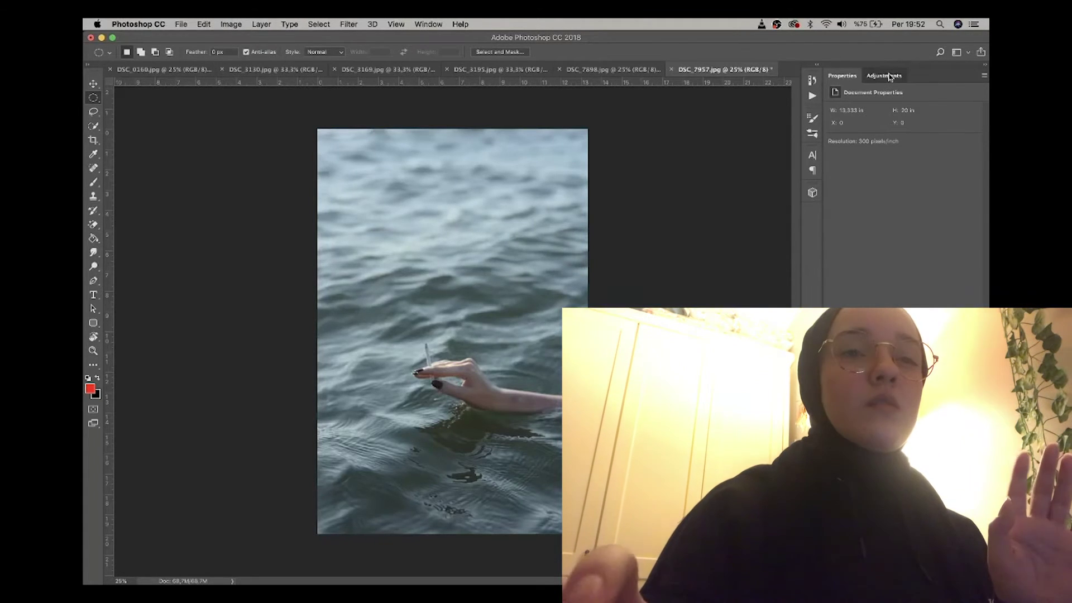
{"action": "left_click", "coordinate": [884, 76]}
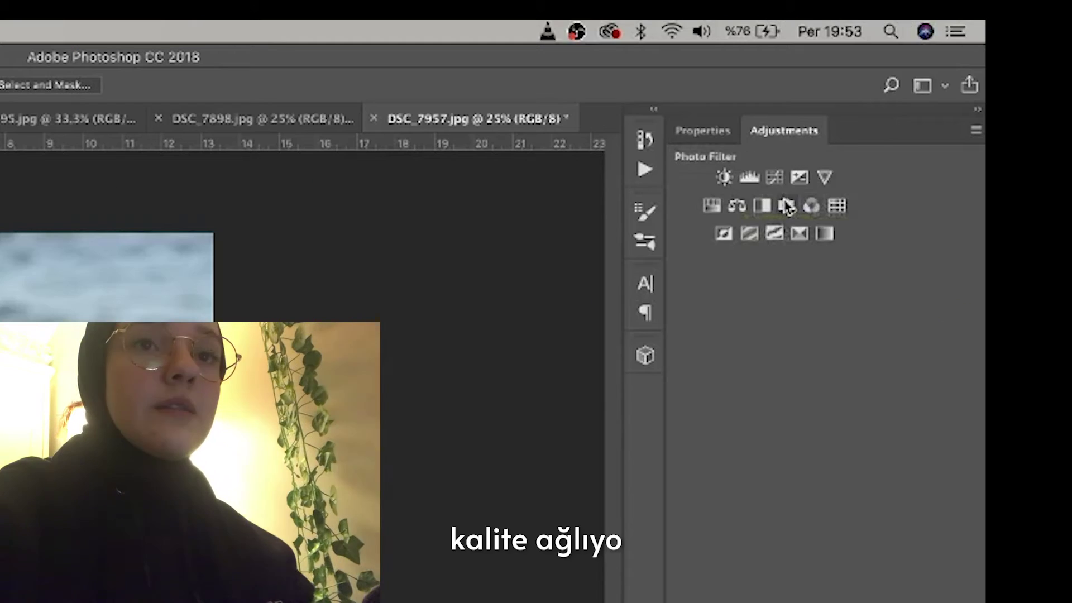
{"action": "left_click", "coordinate": [886, 115]}
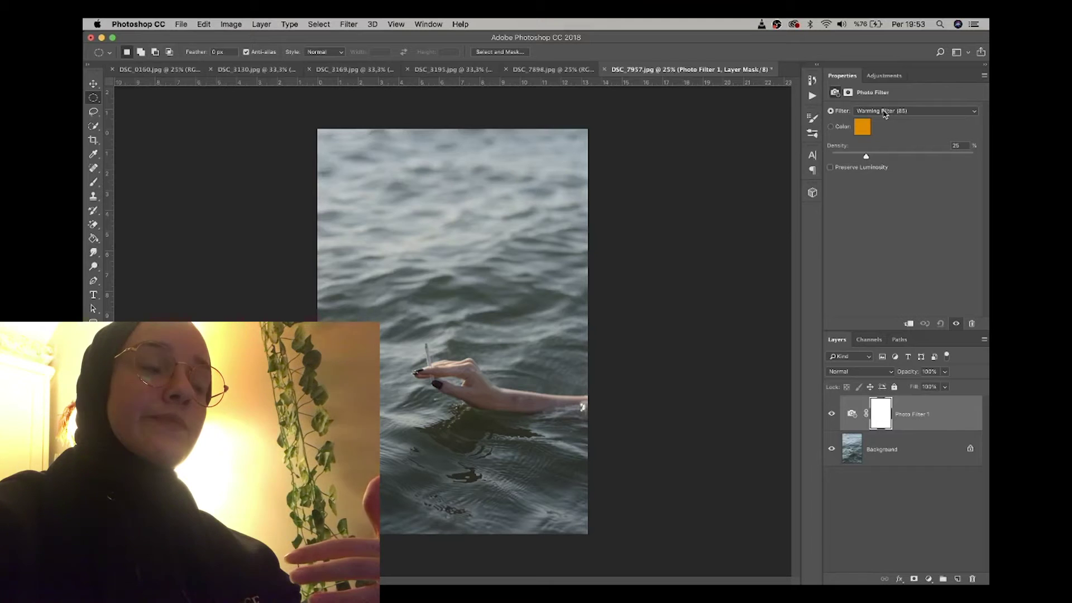
- Compare the Deep Yellow and Underwater presets on the photo filter, and set it to Deep Yellow
{"action": "left_click", "coordinate": [885, 111]}
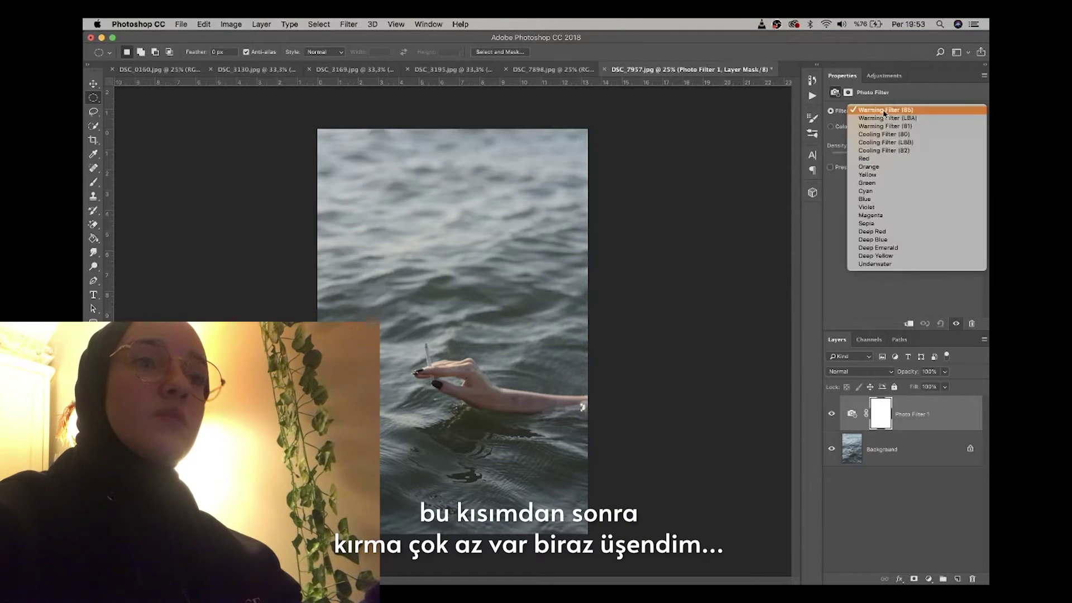
{"action": "left_click", "coordinate": [885, 256]}
{"action": "left_click", "coordinate": [887, 111]}
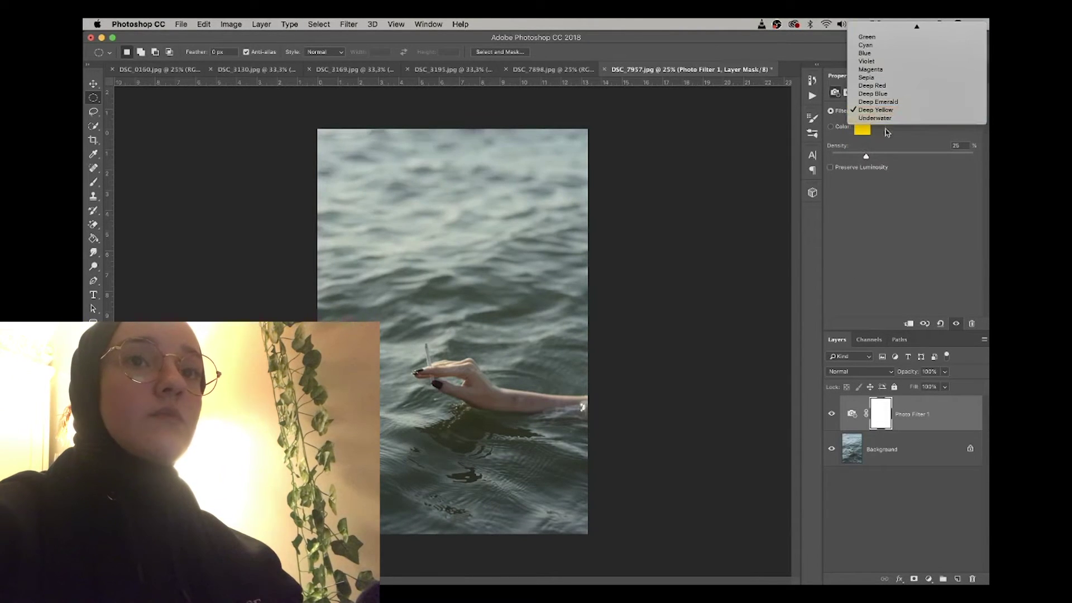
{"action": "left_click", "coordinate": [887, 117]}
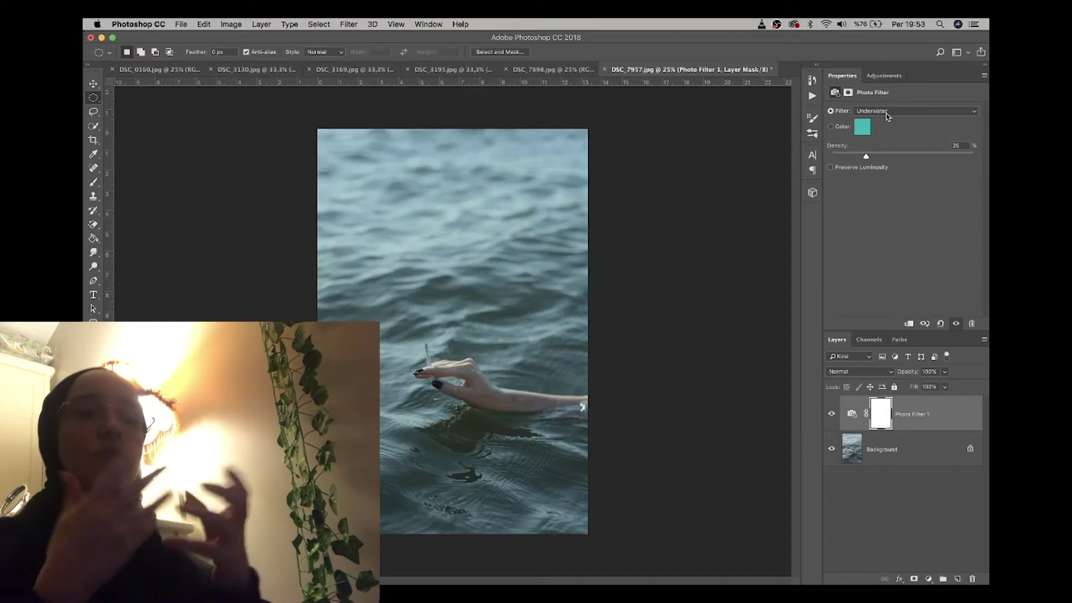
{"action": "left_click", "coordinate": [887, 112]}
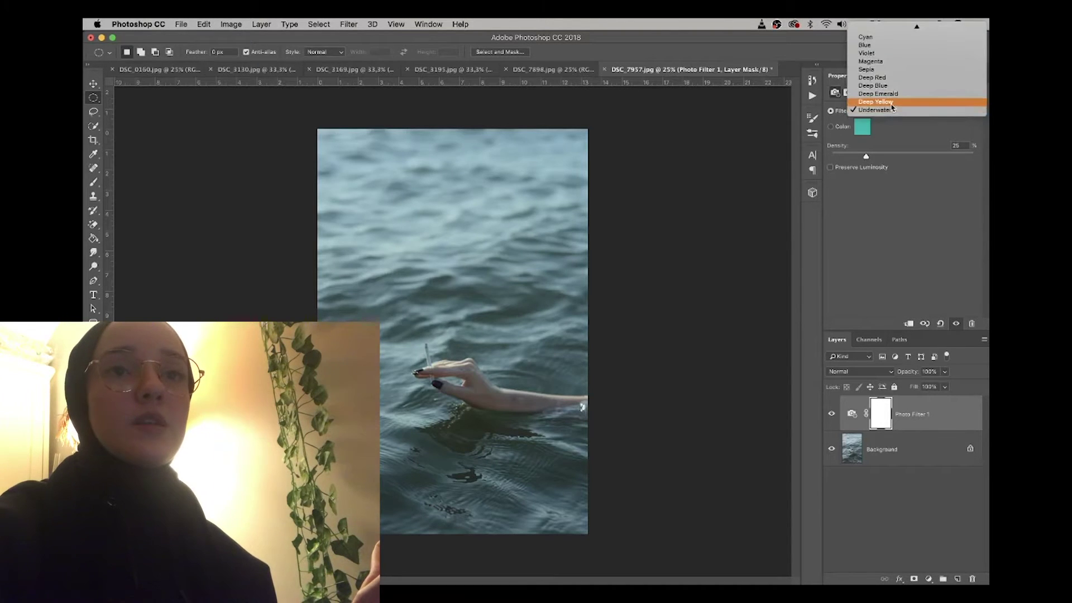
{"action": "left_click", "coordinate": [875, 102]}
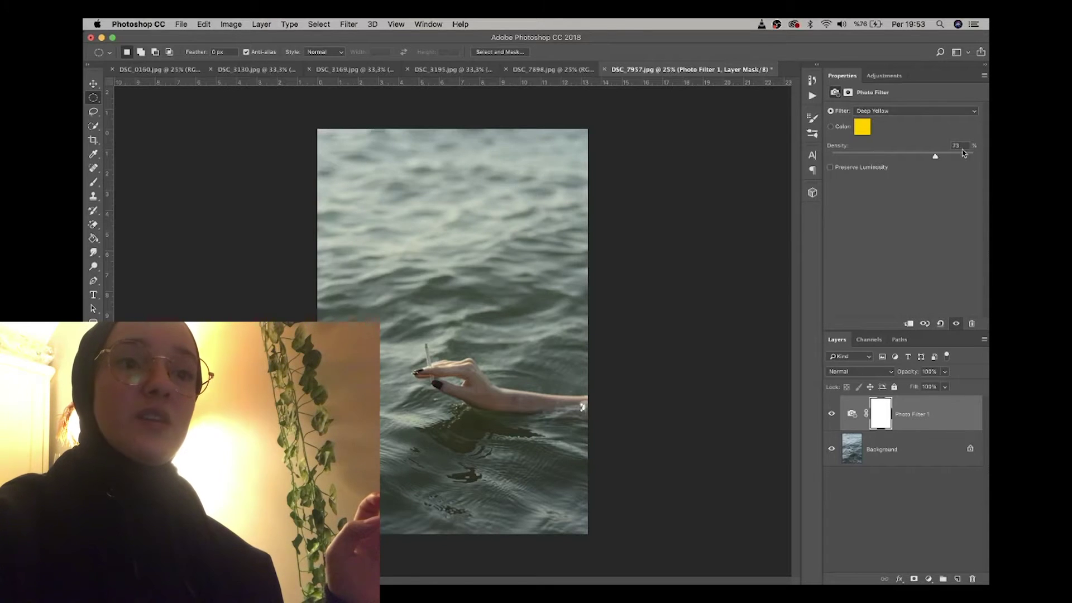
- Lower the photo filter's density to about 30% and try the Deep Blue preset
{"action": "left_click_drag", "start_coordinate": [935, 155], "coordinate": [876, 157]}
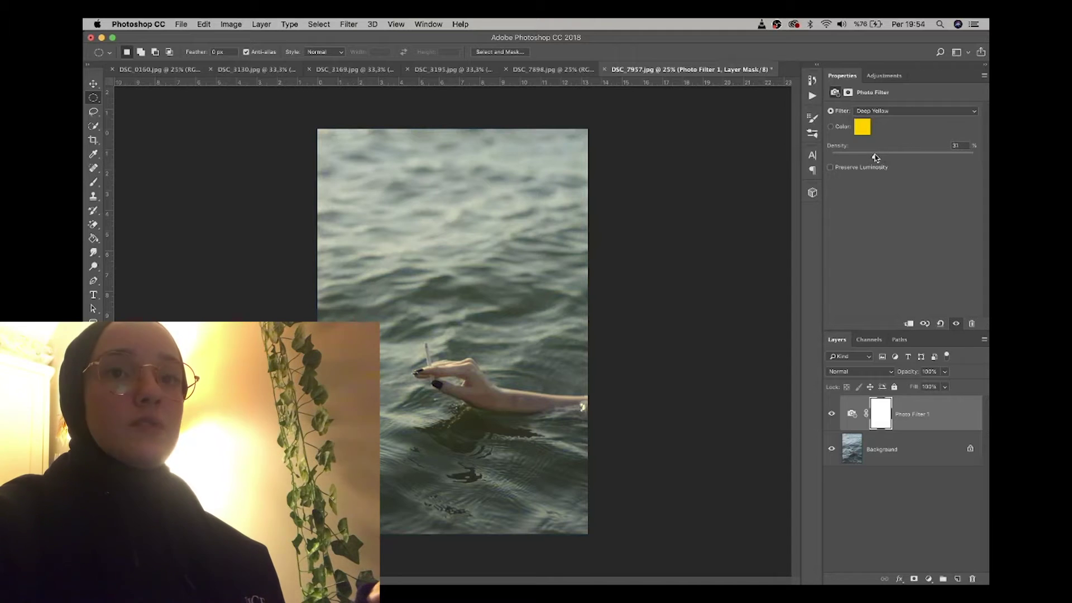
{"action": "left_click", "coordinate": [930, 112]}
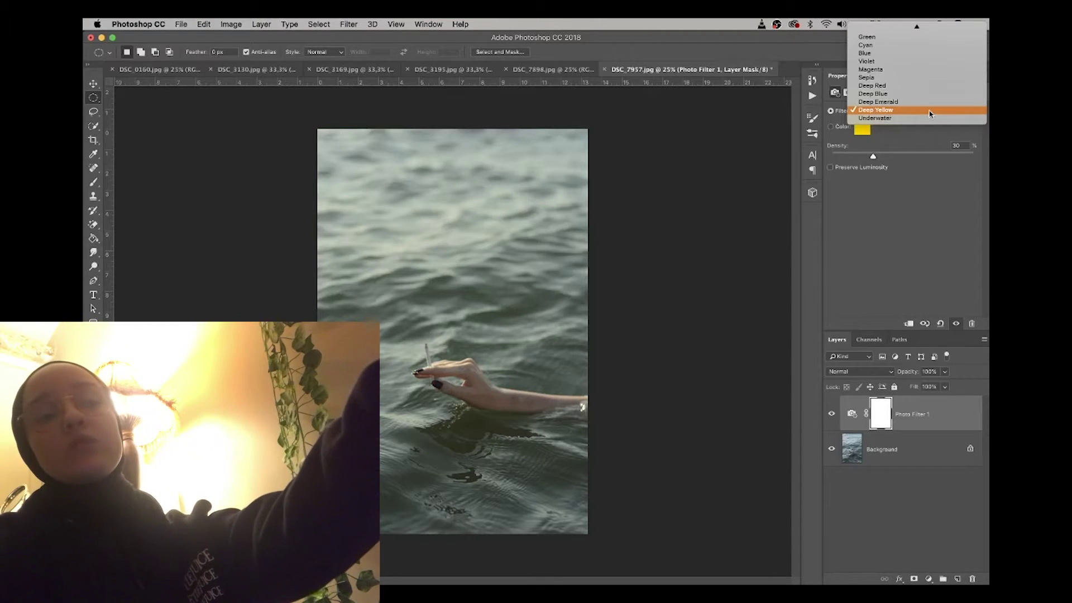
{"action": "key", "text": "Up"}
{"action": "key", "text": "Up"}
{"action": "key", "text": "Return"}
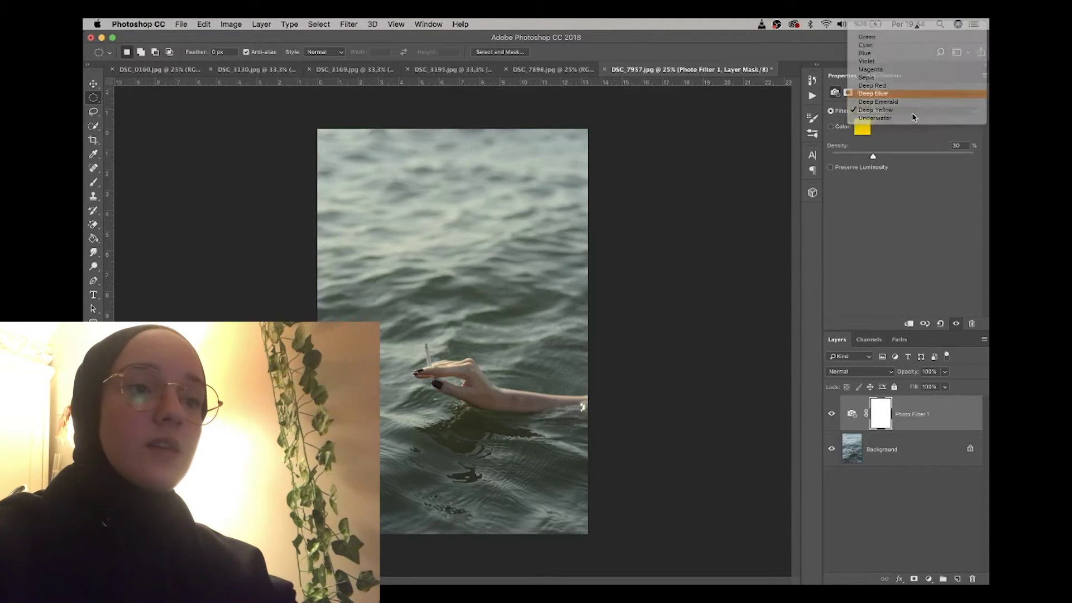
- Compare the Magenta and Yellow presets on the photo filter
{"action": "left_click", "coordinate": [893, 110]}
{"action": "left_click", "coordinate": [894, 109]}
{"action": "key", "text": "Up"}
{"action": "key", "text": "Up"}
{"action": "key", "text": "Up"}
{"action": "left_click", "coordinate": [891, 112]}
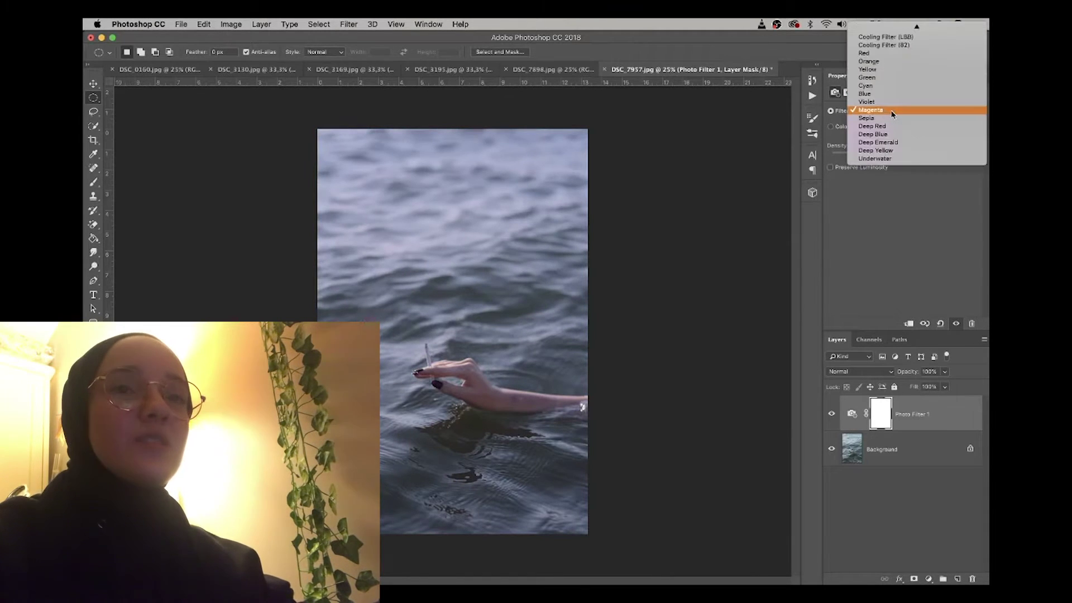
{"action": "left_click", "coordinate": [896, 69]}
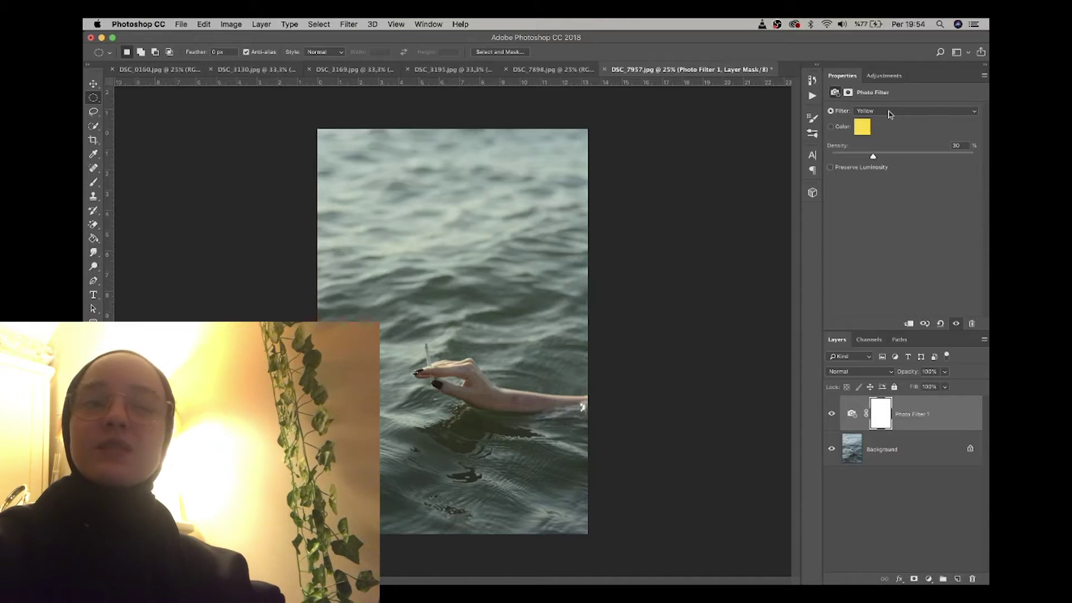
- Try the Warming Filter (85), Cooling Filter (80) and Red presets on the photo filter, including Red at 100% density
{"action": "left_click", "coordinate": [890, 113]}
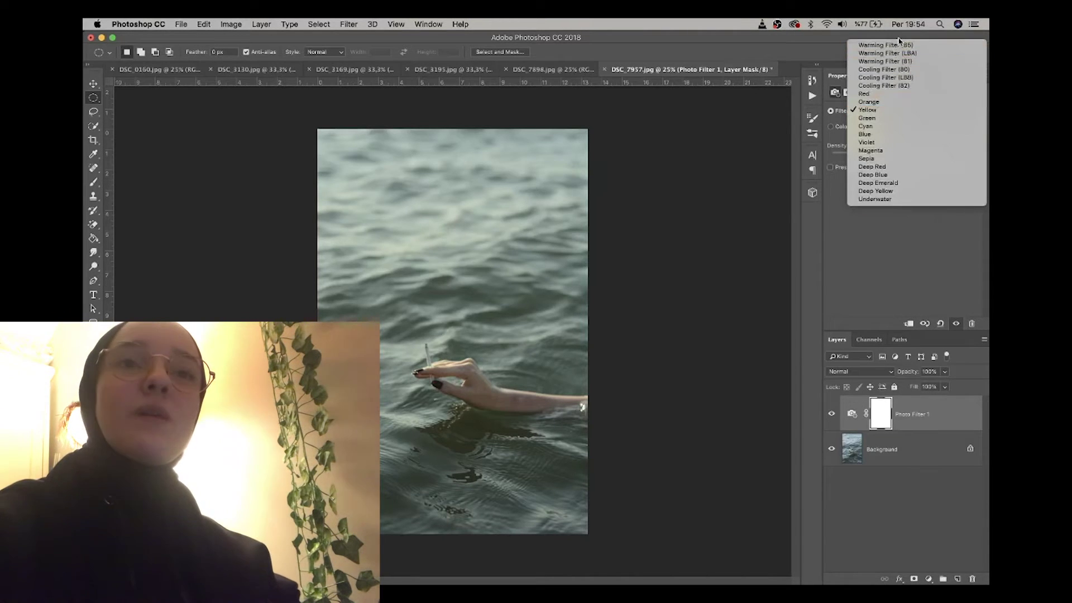
{"action": "left_click", "coordinate": [886, 45]}
{"action": "left_click", "coordinate": [888, 110]}
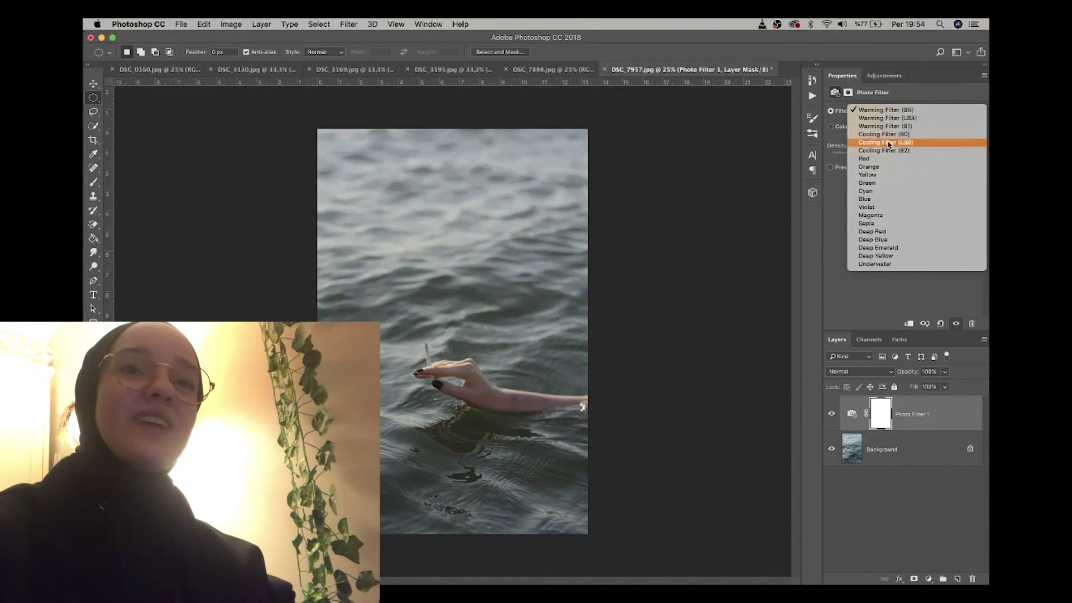
{"action": "left_click", "coordinate": [888, 135]}
{"action": "left_click", "coordinate": [887, 110]}
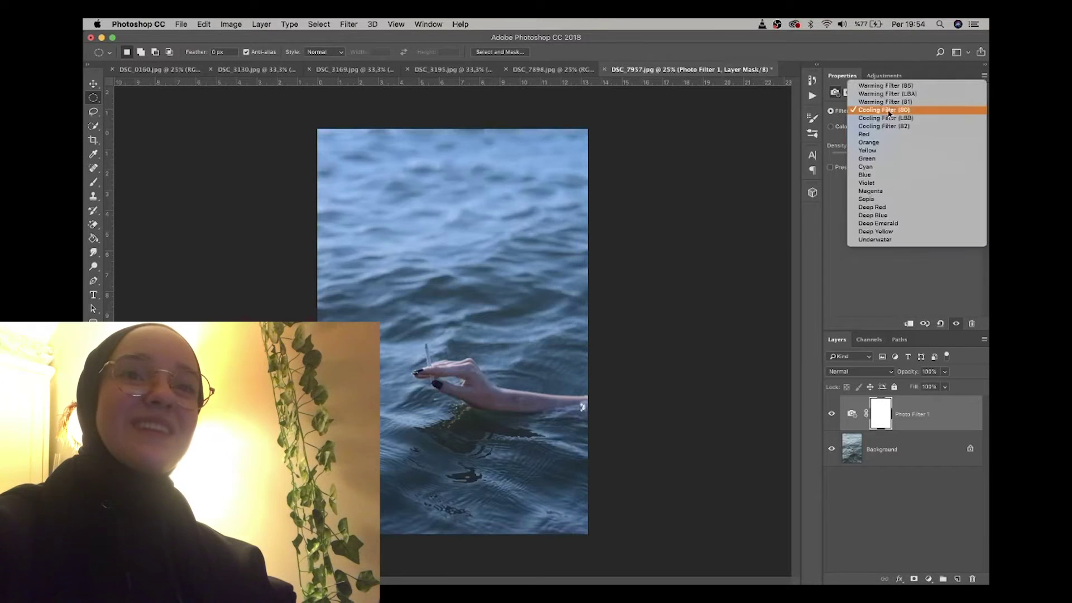
{"action": "key", "text": "Escape"}
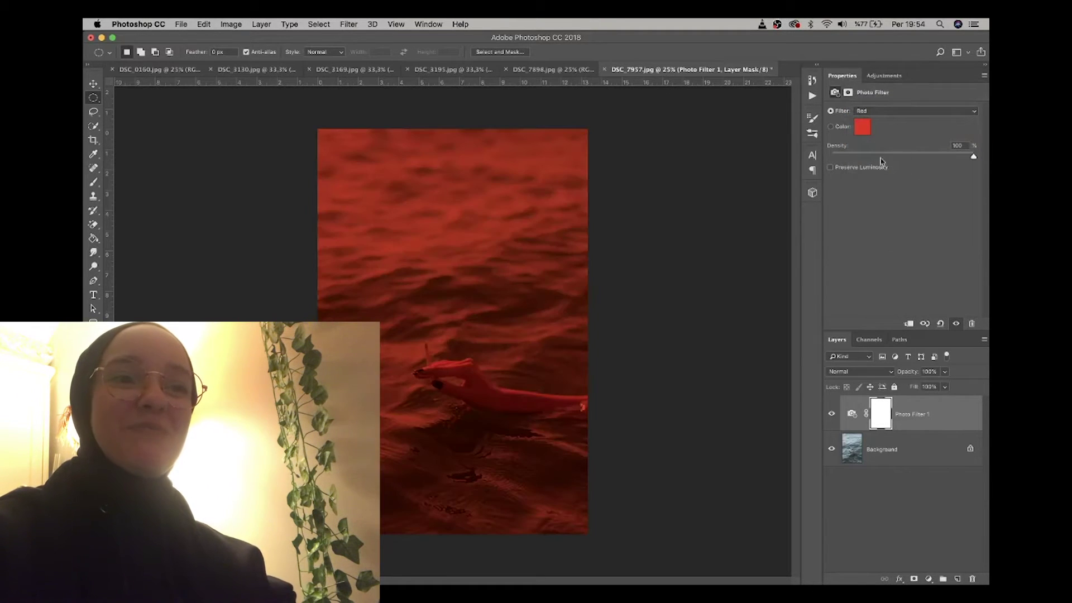
- Reduce the photo filter's density to about 35% and set its preset to Yellow
{"action": "left_click", "coordinate": [868, 155]}
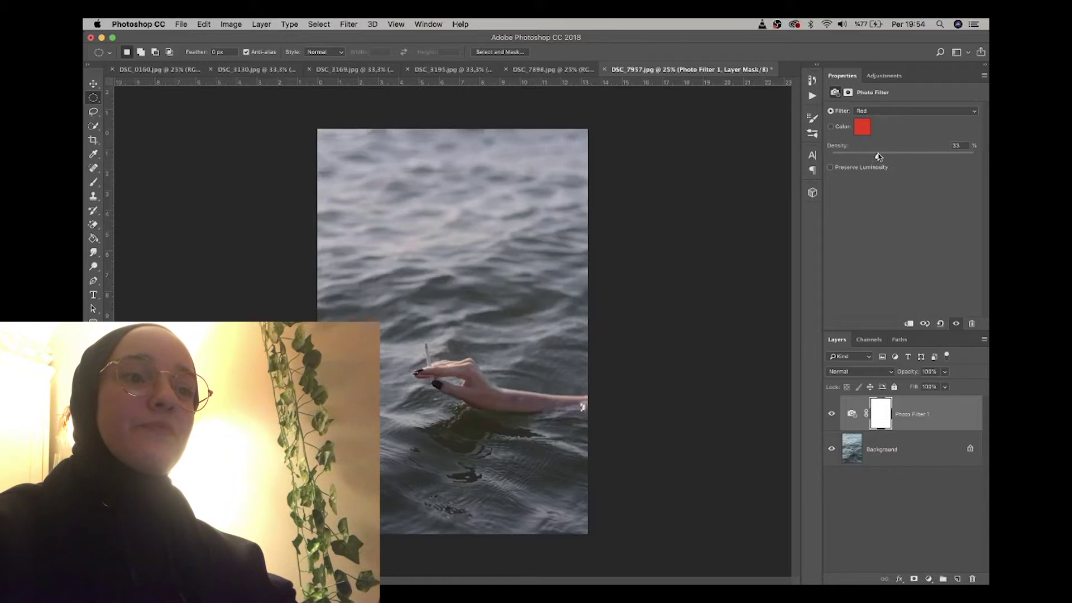
{"action": "left_click_drag", "start_coordinate": [877, 157], "coordinate": [881, 157]}
{"action": "left_click", "coordinate": [889, 113]}
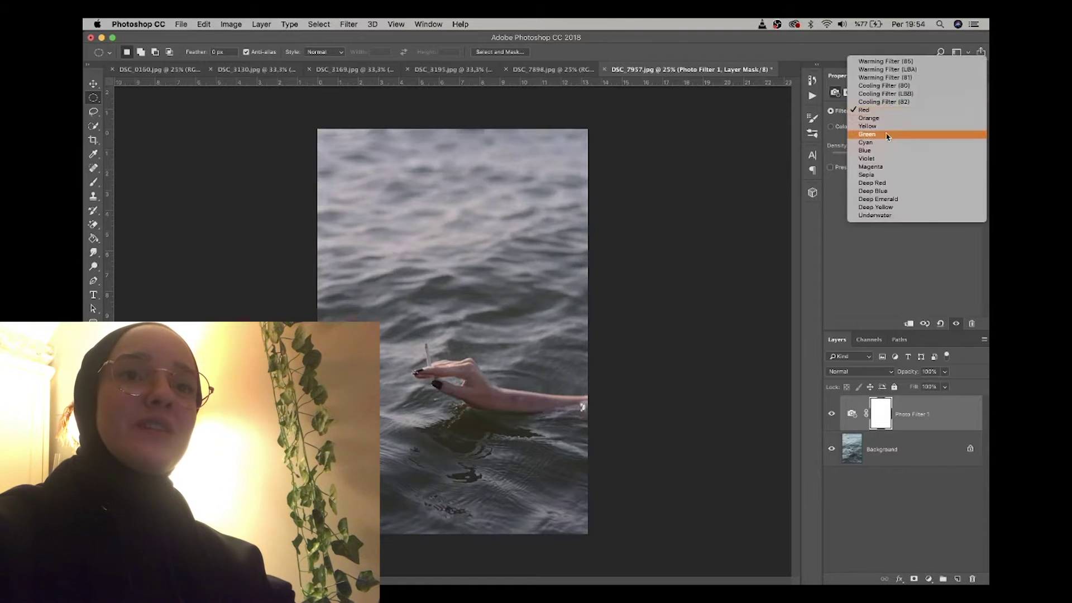
{"action": "left_click", "coordinate": [888, 127]}
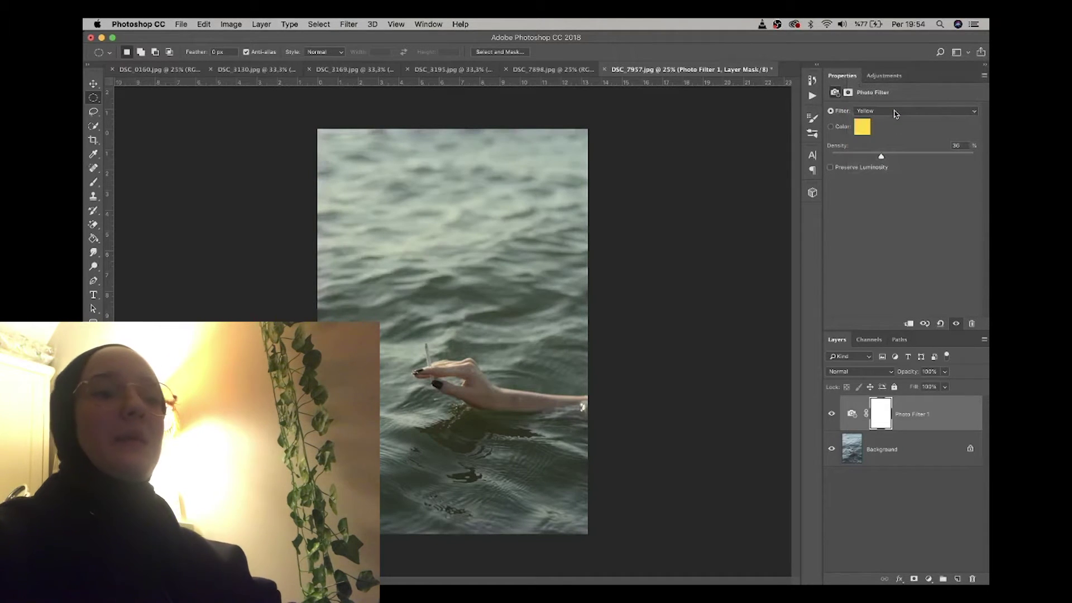
- Add a Selective Color adjustment layer and set its Blacks to cyan +100, magenta +29, yellow +23 and black +26%
{"action": "left_click", "coordinate": [885, 76]}
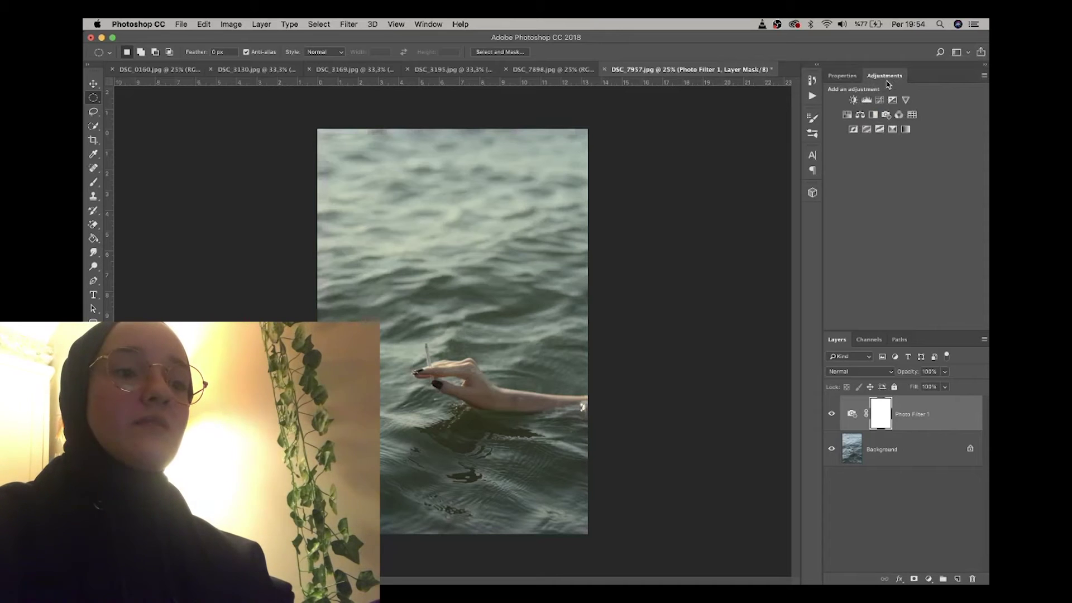
{"action": "left_click", "coordinate": [893, 130]}
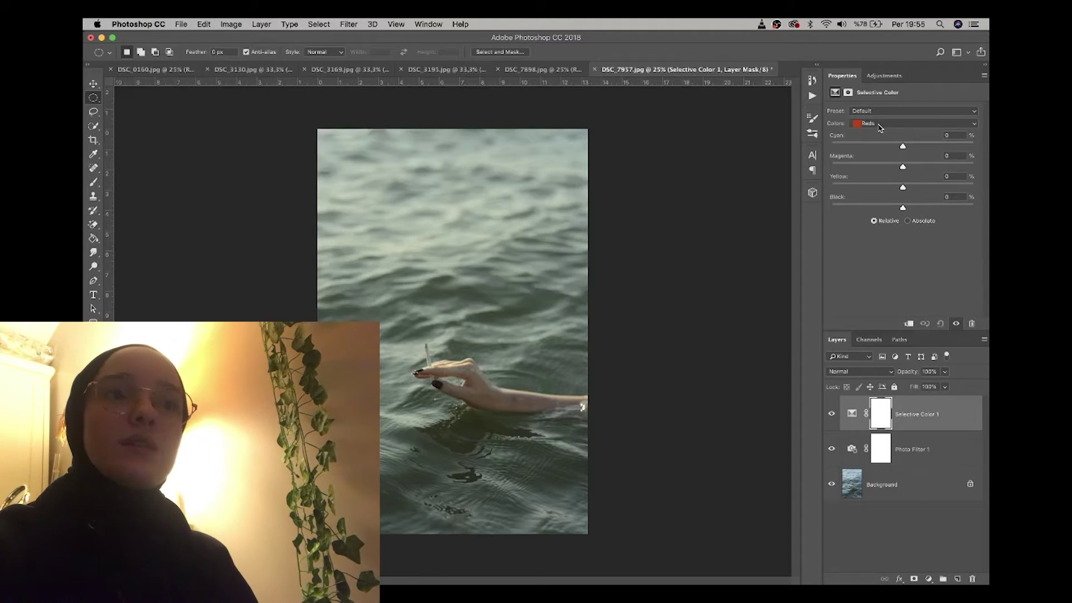
{"action": "left_click", "coordinate": [879, 128]}
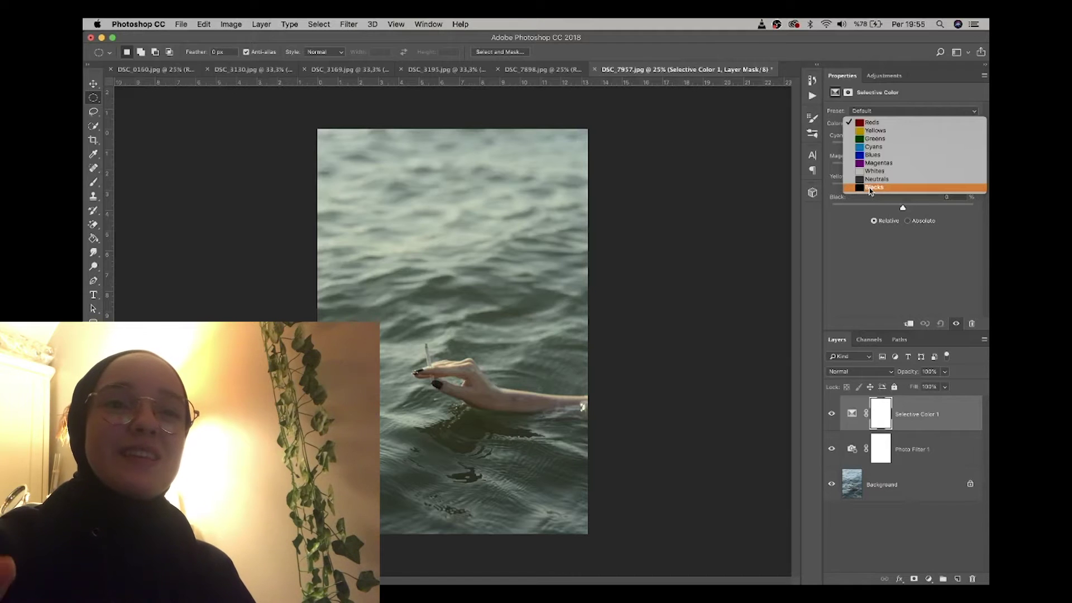
{"action": "left_click", "coordinate": [869, 188]}
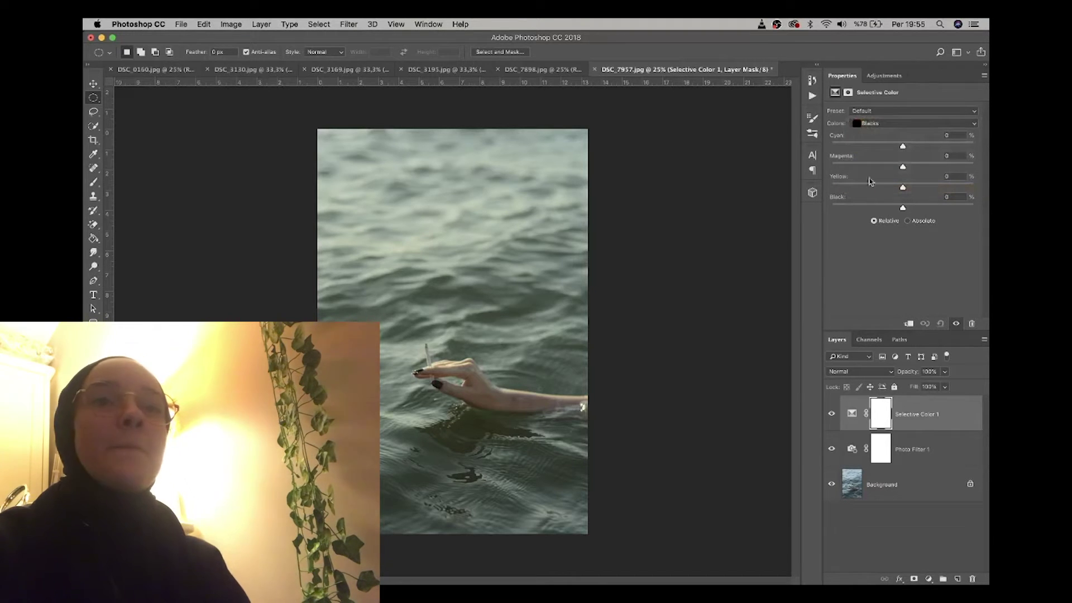
{"action": "left_click_drag", "start_coordinate": [903, 209], "coordinate": [921, 208]}
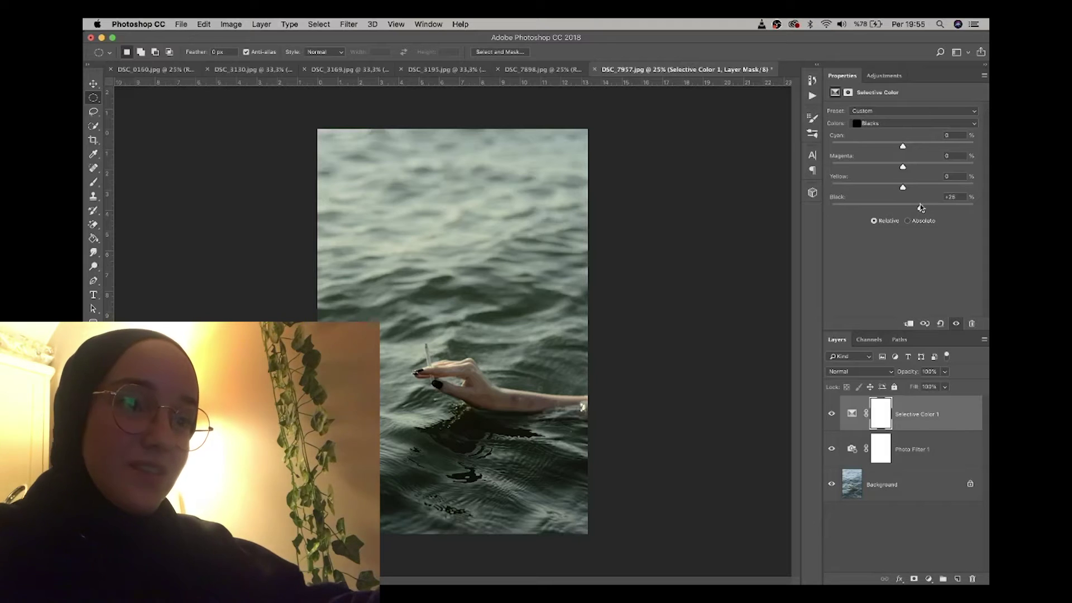
{"action": "left_click_drag", "start_coordinate": [904, 188], "coordinate": [983, 150]}
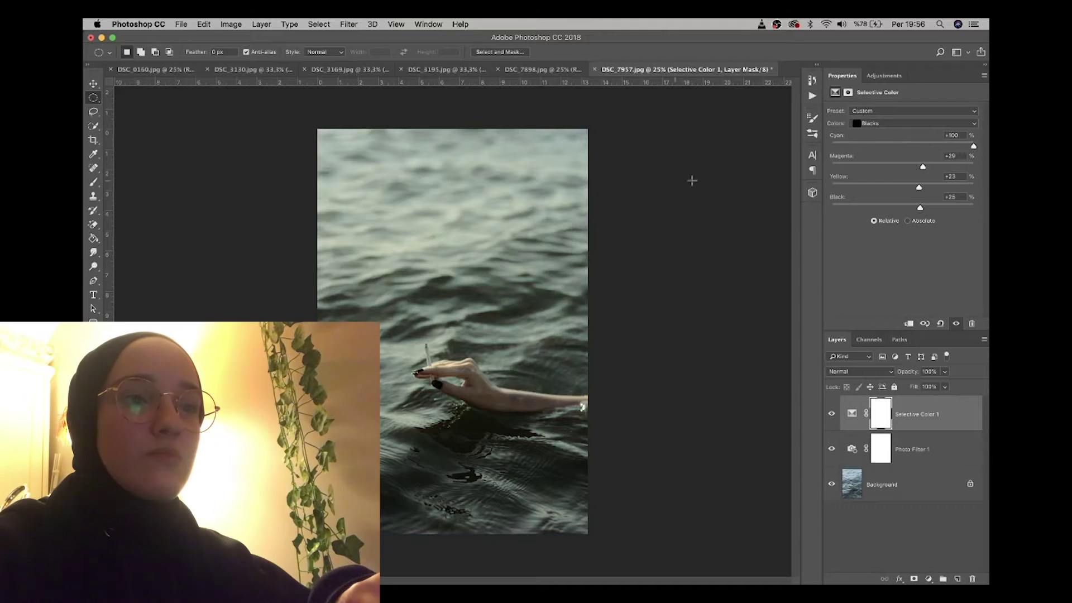
- Hide and show the Selective Color layer repeatedly to compare the photo with and without it
{"action": "left_click", "coordinate": [830, 414]}
{"action": "left_click", "coordinate": [830, 413]}
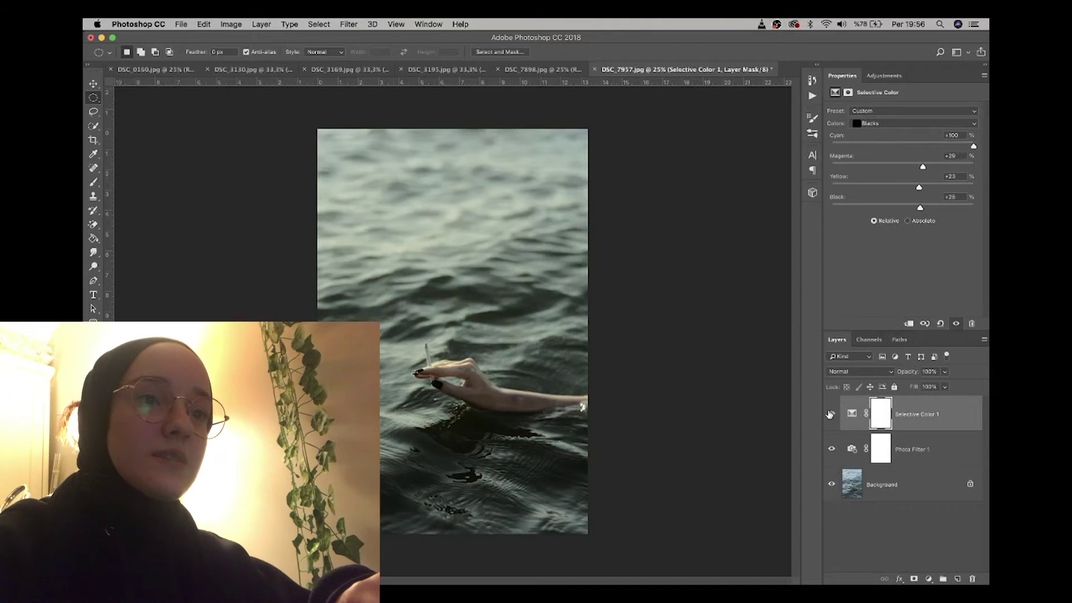
{"action": "left_click", "coordinate": [830, 413]}
{"action": "left_click", "coordinate": [831, 413]}
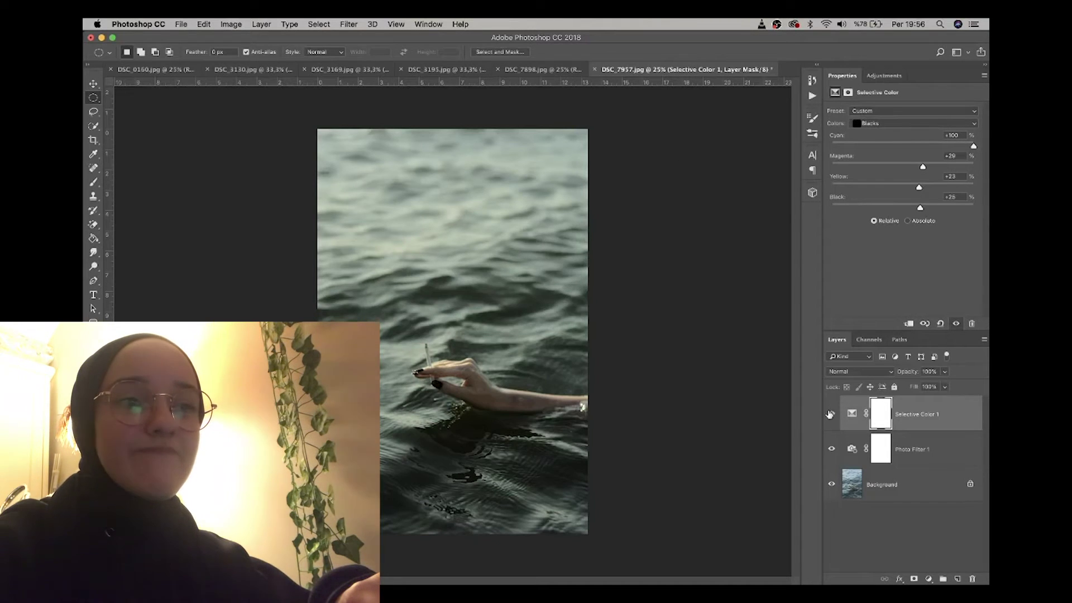
- Try both extremes of cyan in the Selective Color layer's Whites and set it to +100%
{"action": "left_click", "coordinate": [883, 125]}
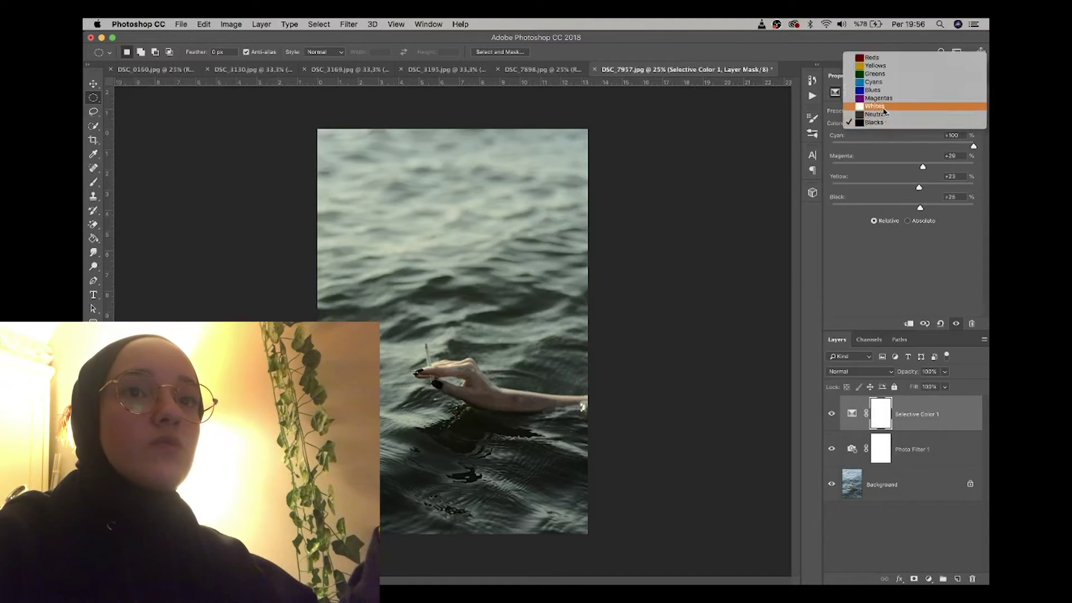
{"action": "left_click", "coordinate": [876, 106]}
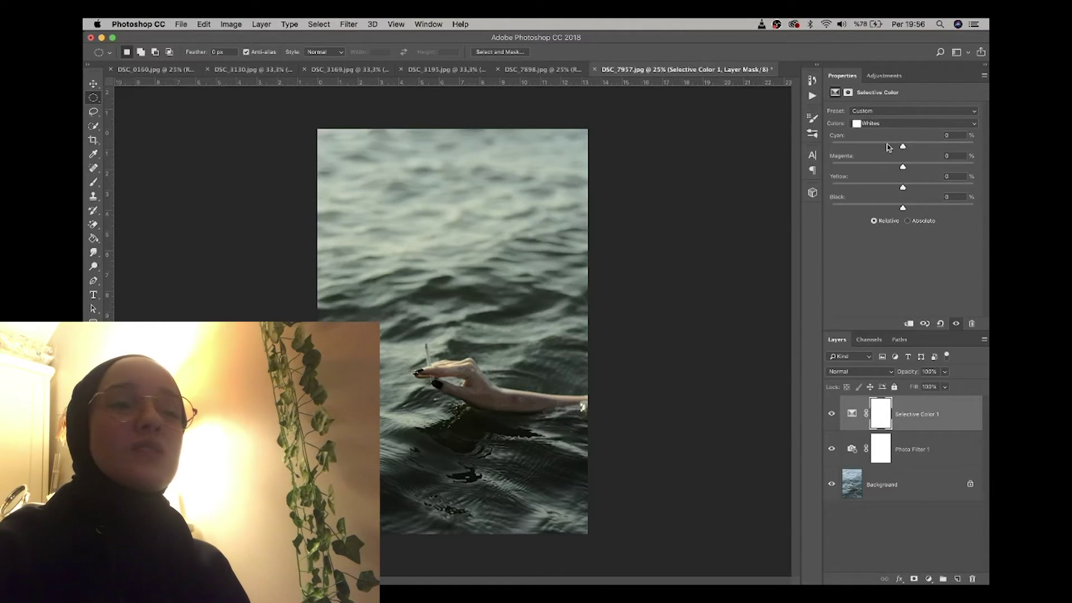
{"action": "left_click_drag", "start_coordinate": [881, 147], "coordinate": [904, 159]}
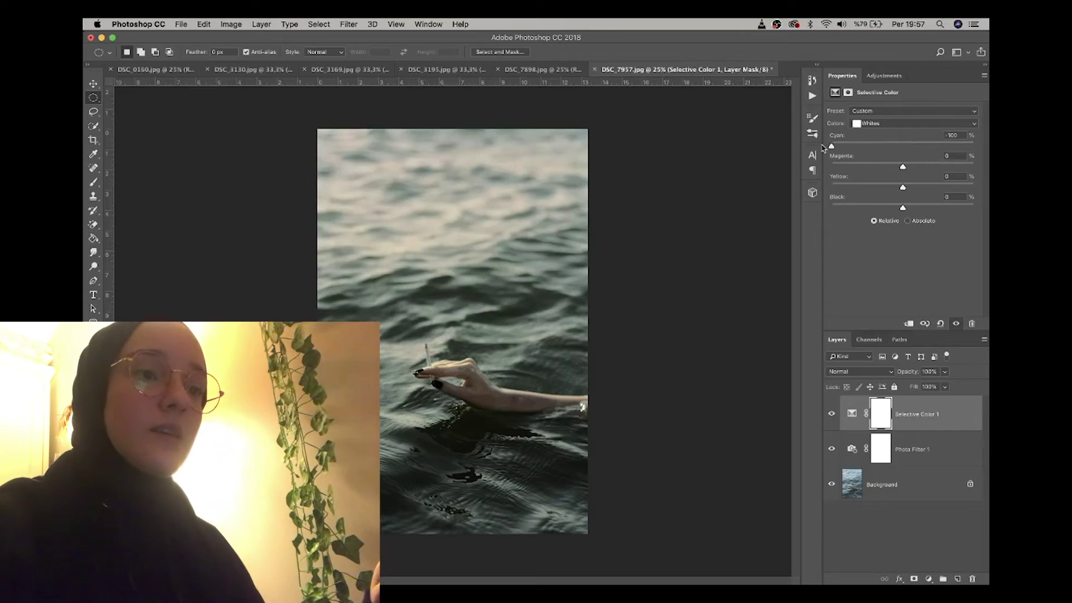
{"action": "left_click_drag", "start_coordinate": [903, 146], "coordinate": [974, 146]}
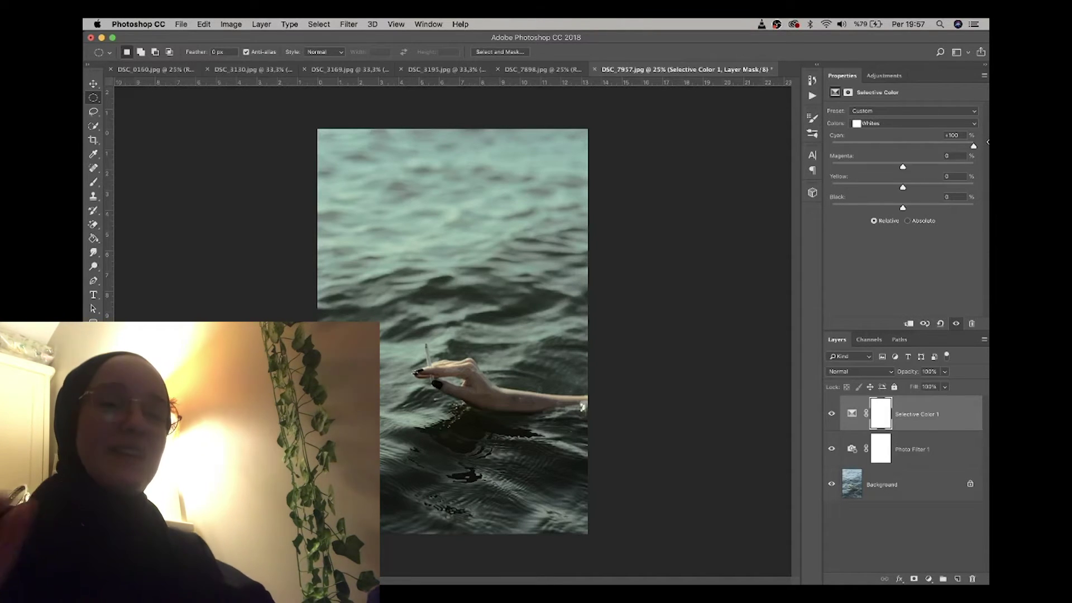
{"action": "mouse_move", "coordinate": [973, 146]}
{"action": "left_mouse_down"}
{"action": "mouse_move", "coordinate": [923, 146]}
{"action": "mouse_move", "coordinate": [986, 149]}
{"action": "left_mouse_up"}
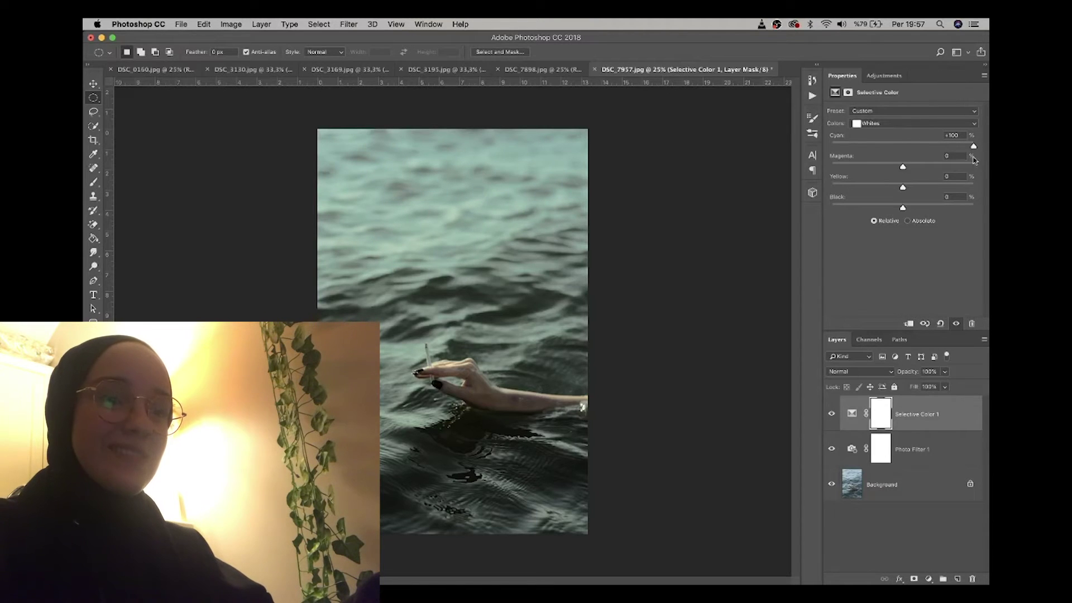
- Try different magenta and black amounts in the Whites, including black at -100%, and undo each change
{"action": "left_click_drag", "start_coordinate": [904, 166], "coordinate": [952, 190]}
{"action": "key", "text": "super+z"}
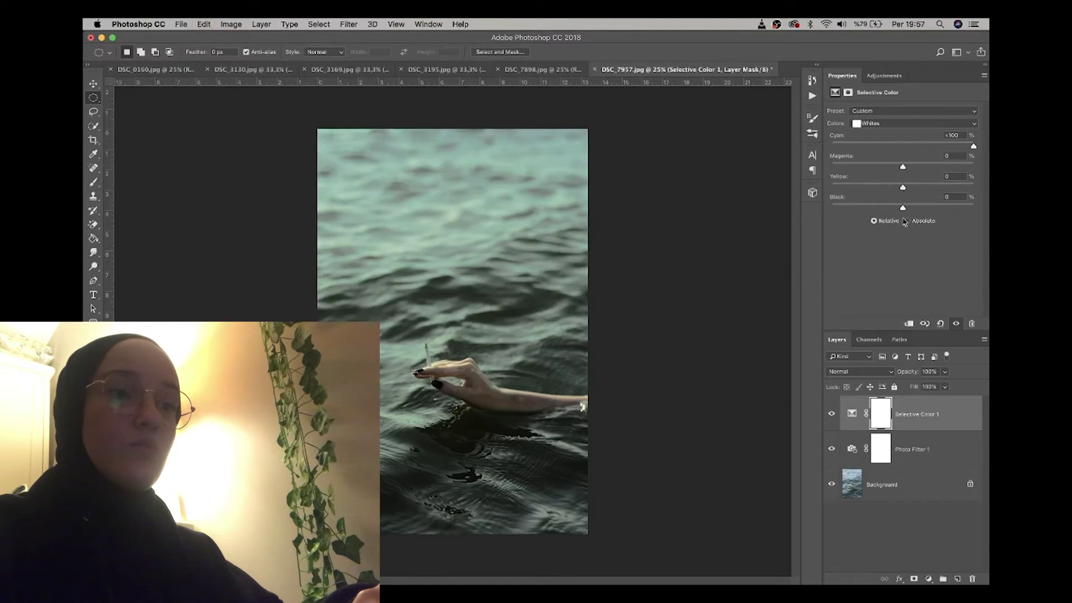
{"action": "key", "text": "super+z"}
{"action": "mouse_move", "coordinate": [903, 207]}
{"action": "left_mouse_down"}
{"action": "mouse_move", "coordinate": [845, 208]}
{"action": "mouse_move", "coordinate": [890, 207]}
{"action": "left_mouse_up"}
{"action": "key", "text": "super+z"}
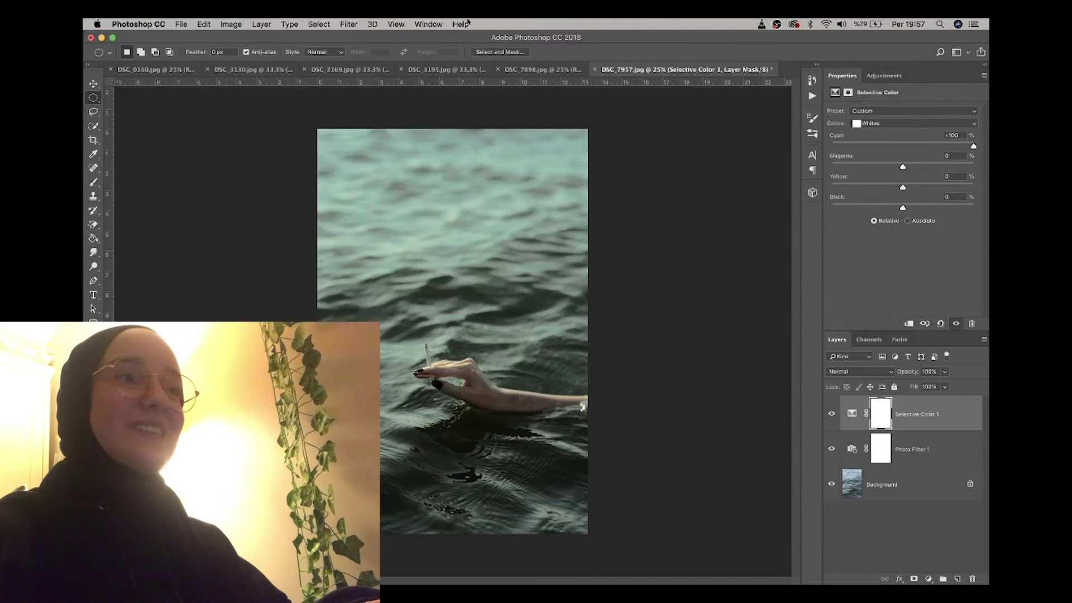
{"action": "left_click", "coordinate": [205, 25]}
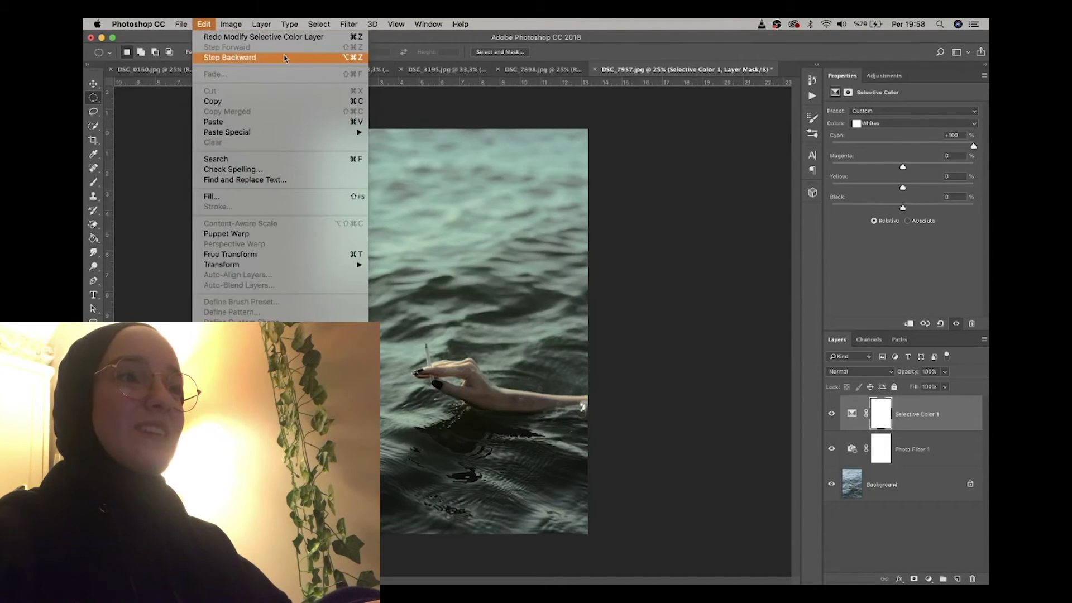
{"action": "left_click", "coordinate": [969, 239]}
{"action": "left_click_drag", "start_coordinate": [903, 208], "coordinate": [805, 210]}
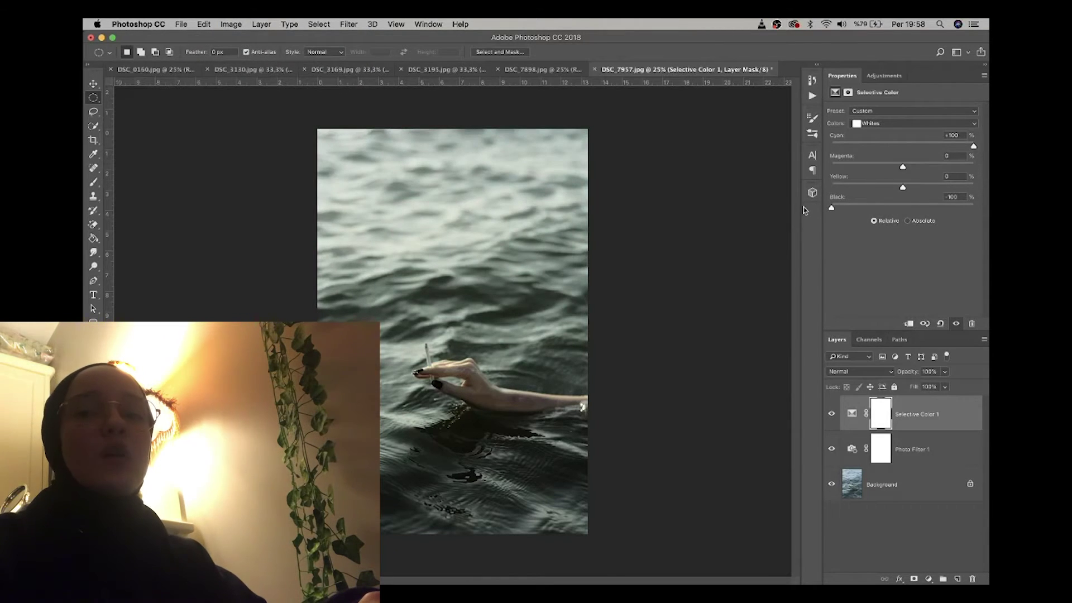
{"action": "key", "text": "super+z"}
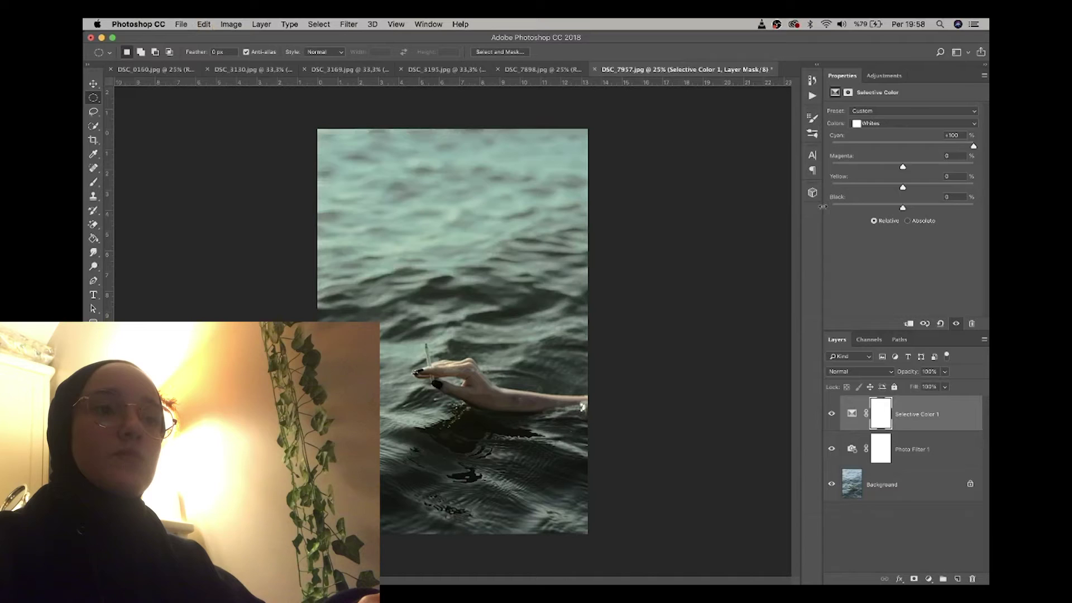
- Set black to -46% in the Whites and cyan to -13% in the Blues of the Selective Color layer
{"action": "left_click", "coordinate": [880, 206]}
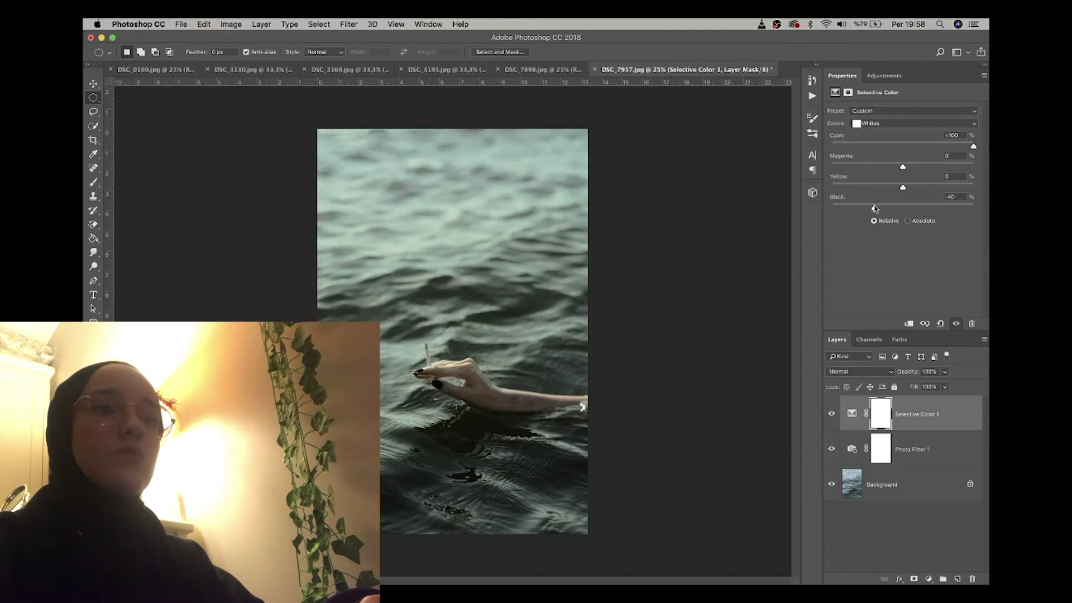
{"action": "left_click_drag", "start_coordinate": [874, 208], "coordinate": [868, 210]}
{"action": "left_click", "coordinate": [896, 120]}
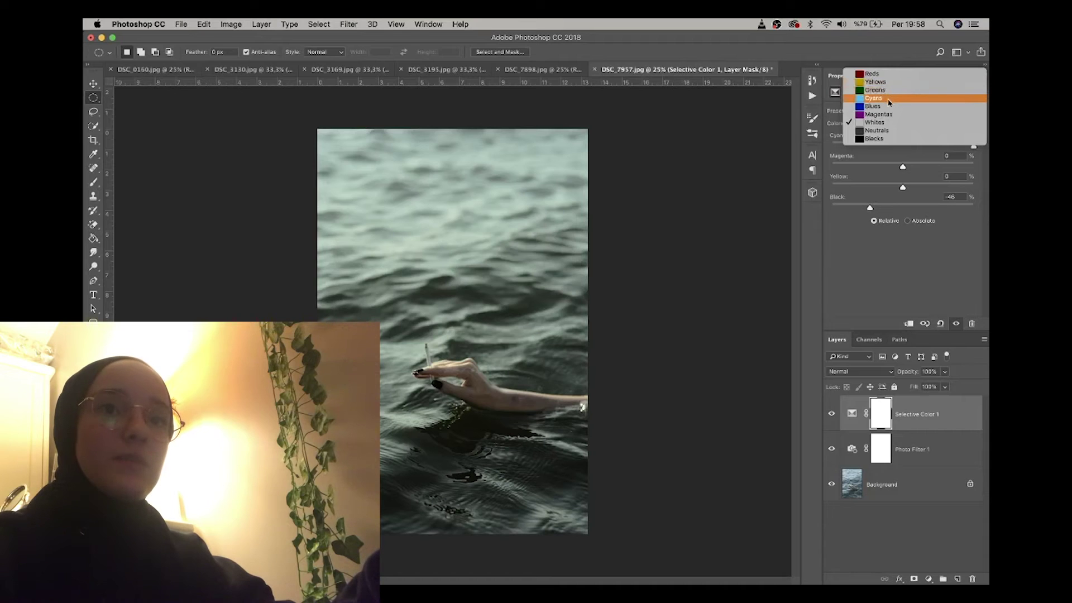
{"action": "left_click", "coordinate": [888, 106]}
{"action": "left_click_drag", "start_coordinate": [896, 142], "coordinate": [854, 146]}
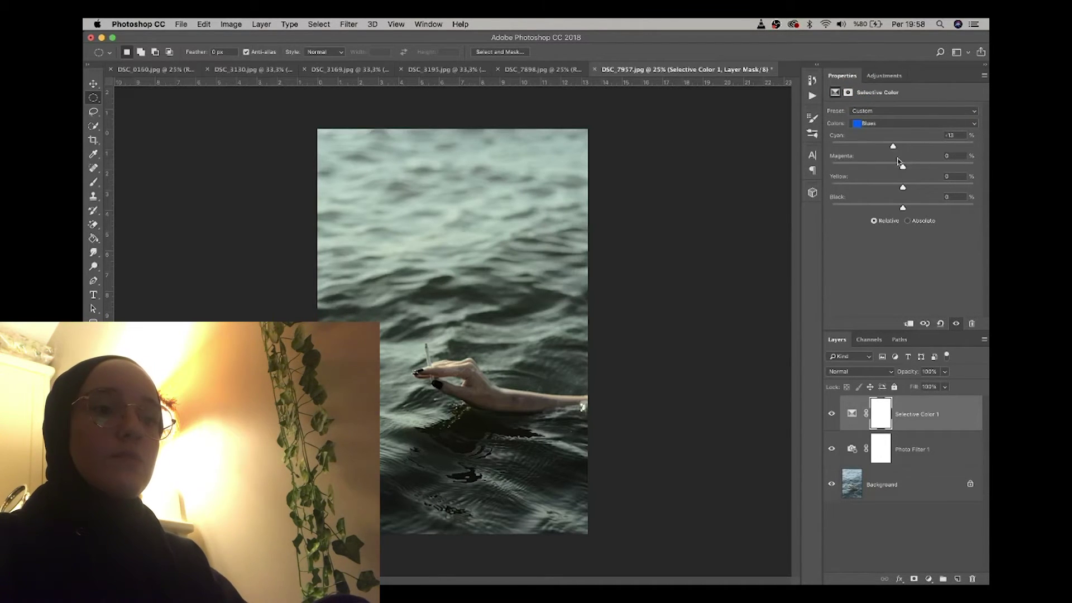
- Set the Selective Color layer's Cyans to cyan +100, magenta -100, yellow +100 and black +100%
{"action": "left_click", "coordinate": [902, 123]}
{"action": "left_click", "coordinate": [903, 114]}
{"action": "left_click_drag", "start_coordinate": [909, 145], "coordinate": [827, 153]}
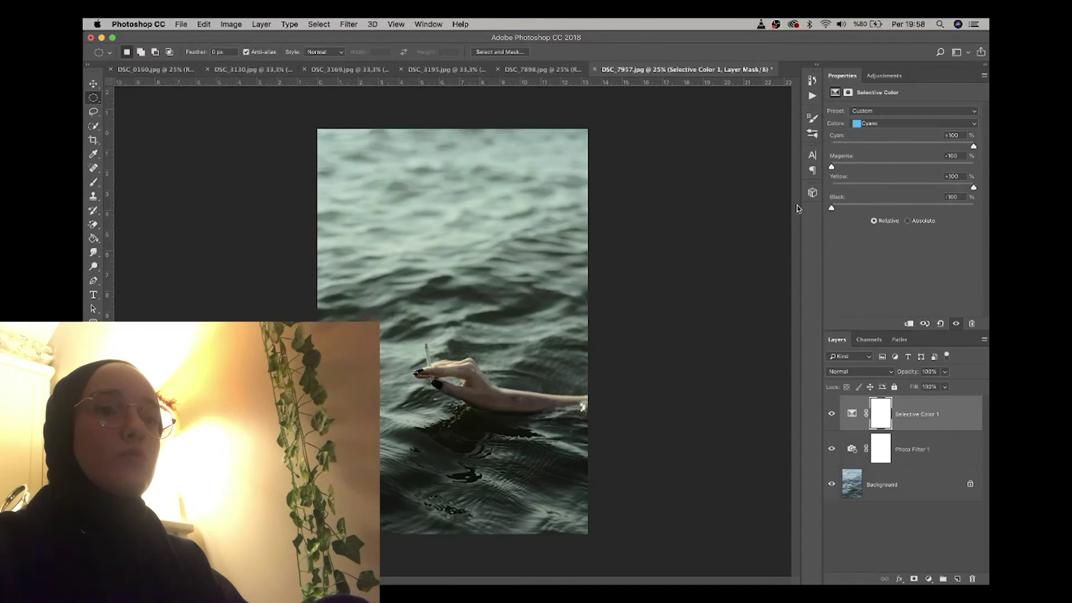
{"action": "left_click_drag", "start_coordinate": [830, 208], "coordinate": [974, 208]}
- Try the Photo Filter layer above the Selective Color layer and move it back beneath it
{"action": "left_click", "coordinate": [883, 123]}
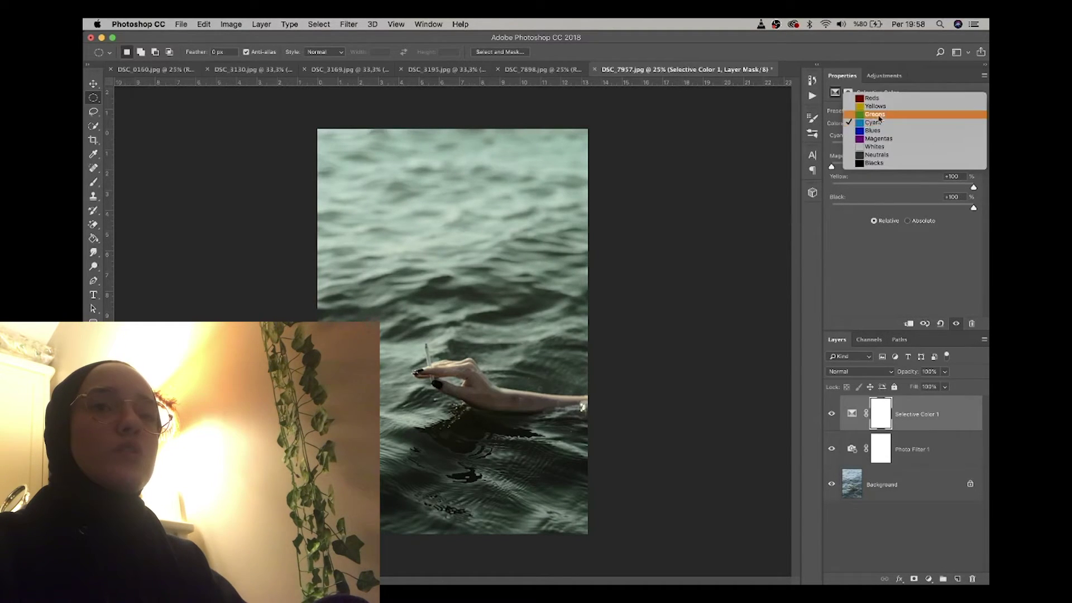
{"action": "left_click", "coordinate": [880, 114]}
{"action": "left_click", "coordinate": [884, 75]}
{"action": "left_click", "coordinate": [935, 447]}
{"action": "left_click_drag", "start_coordinate": [948, 450], "coordinate": [941, 404]}
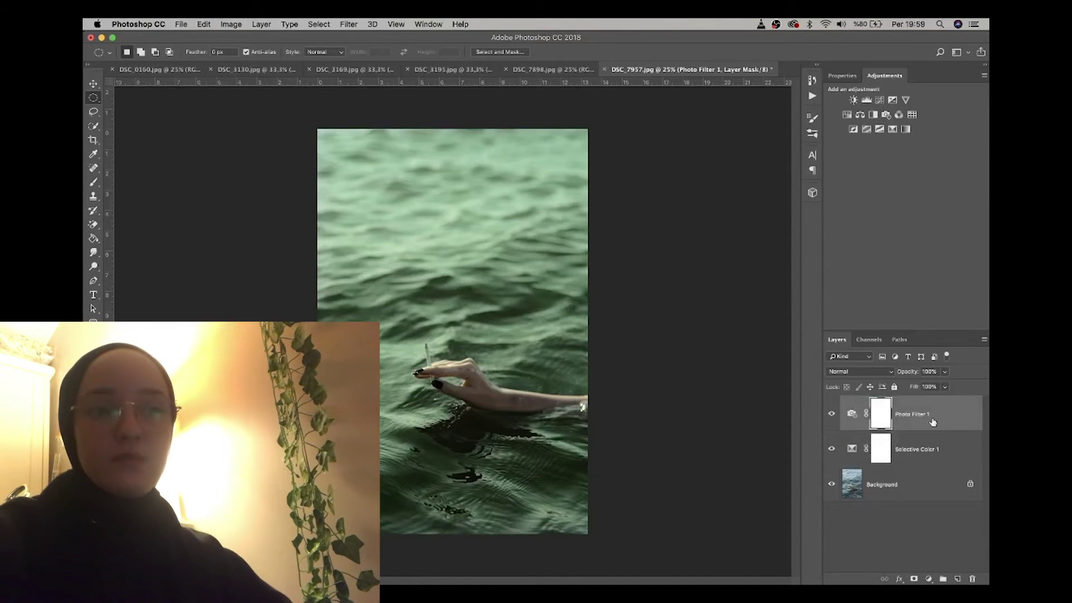
{"action": "left_click_drag", "start_coordinate": [943, 428], "coordinate": [916, 464]}
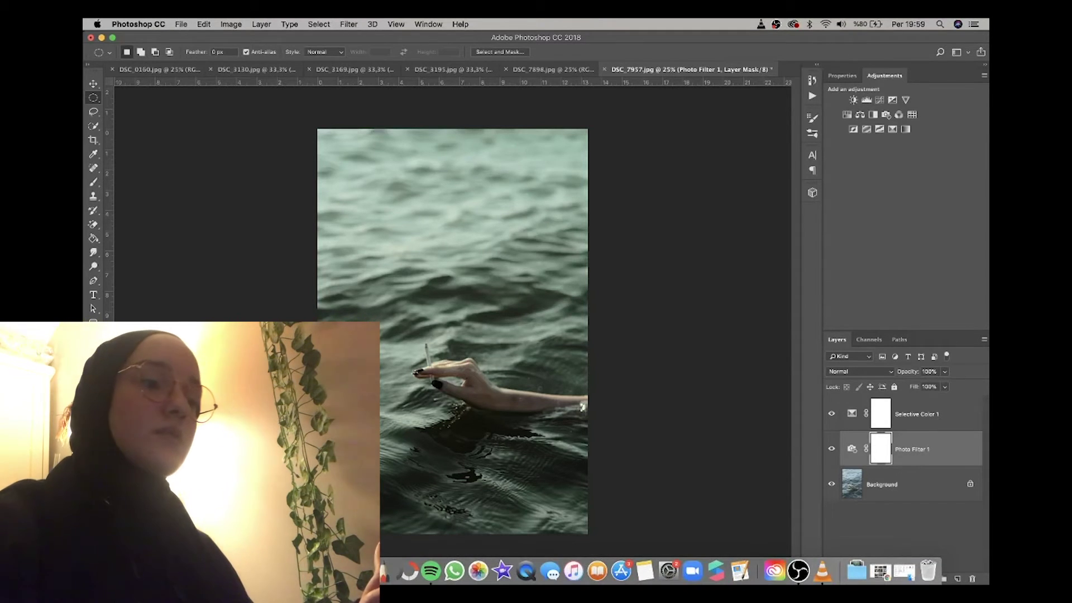
- Place the AU_FG_Texture-1.jpg grain texture over the sea photo, above the Photo Filter layer, at its default size
{"action": "left_click", "coordinate": [478, 581]}
{"action": "left_click_drag", "start_coordinate": [285, 348], "coordinate": [421, 210]}
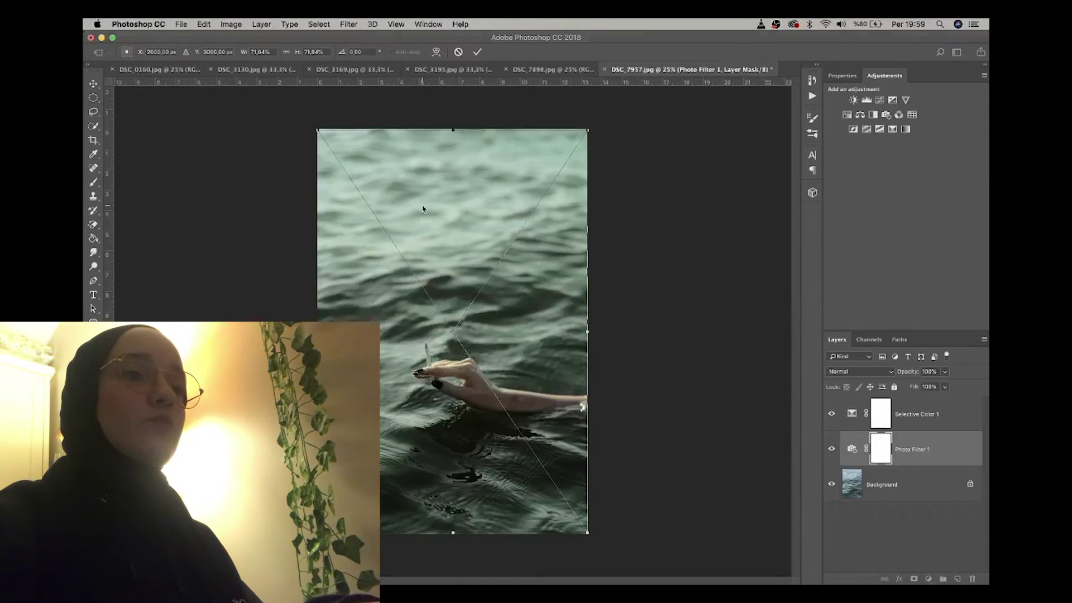
{"action": "key", "text": "Return"}
- Set the grain texture layer's blend mode to Screen and move it directly above the Background layer
{"action": "left_click", "coordinate": [849, 372]}
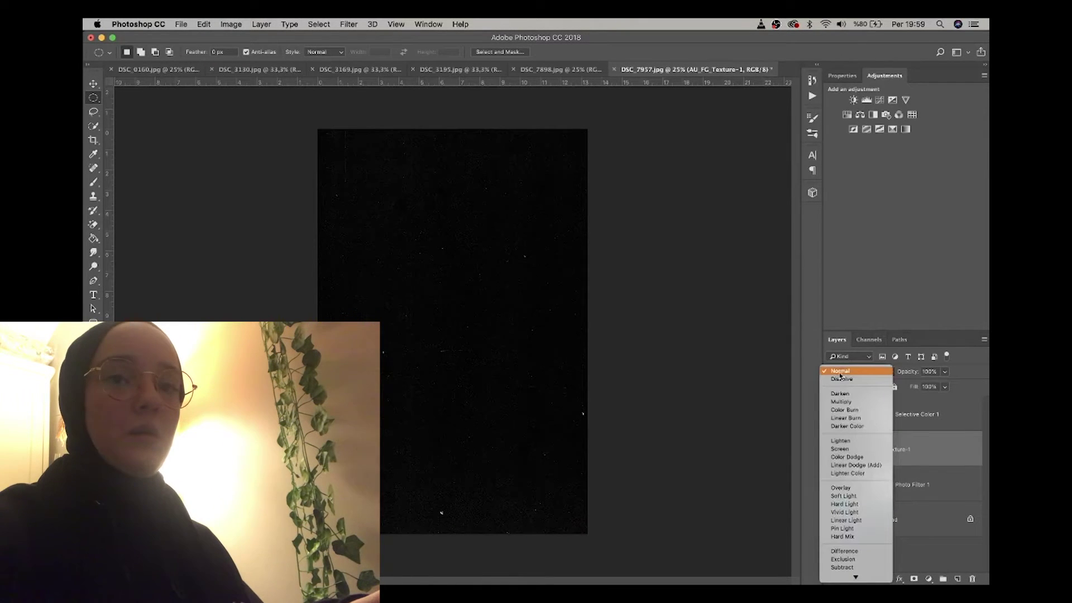
{"action": "left_click", "coordinate": [852, 441]}
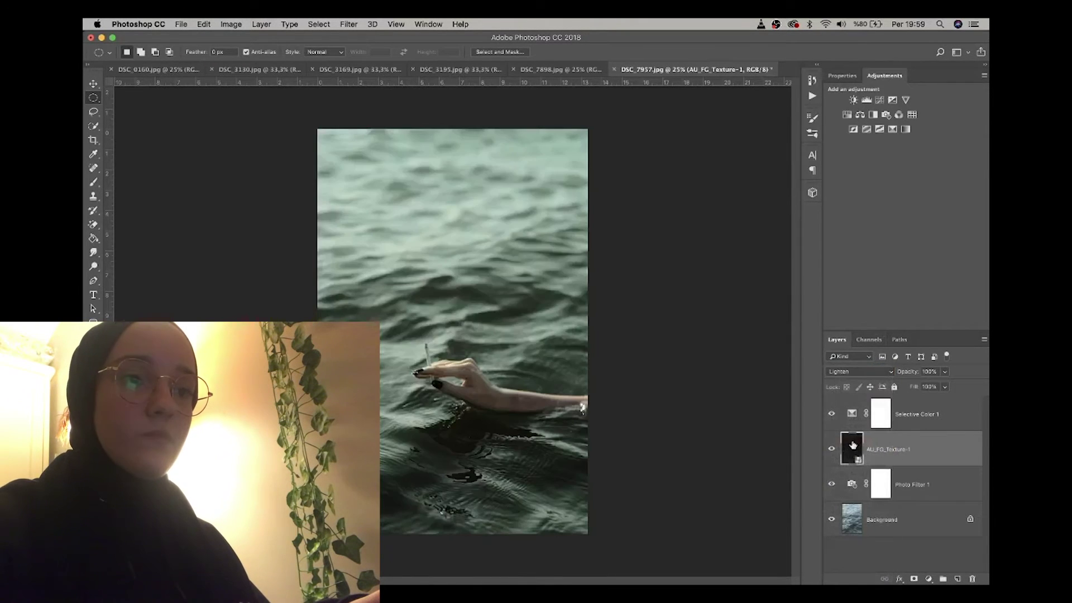
{"action": "left_click", "coordinate": [858, 371]}
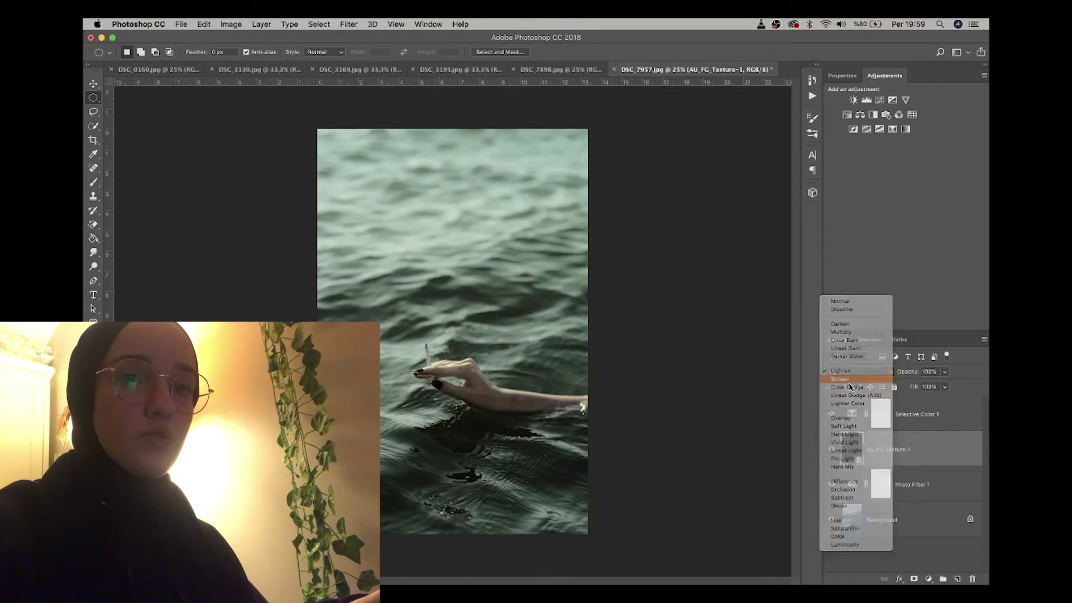
{"action": "left_click", "coordinate": [849, 387]}
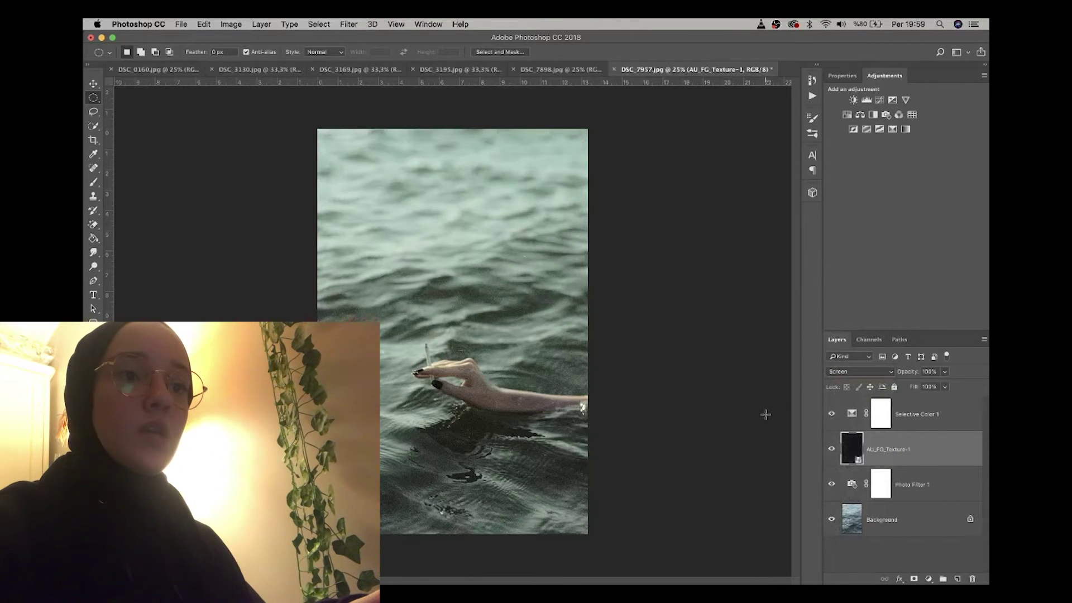
{"action": "key", "text": "super+bracketright"}
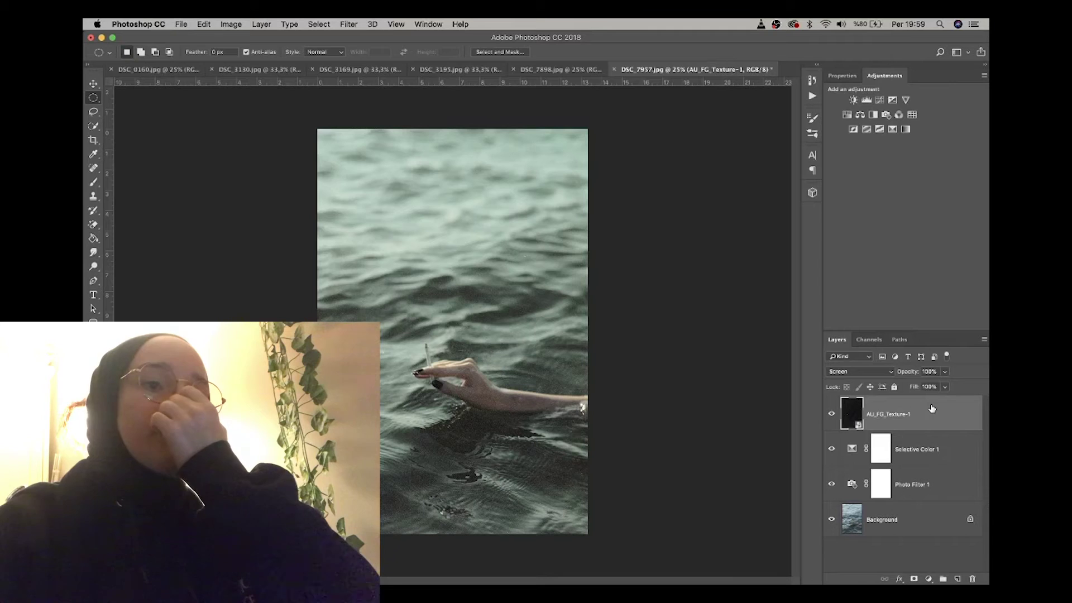
{"action": "left_click_drag", "start_coordinate": [932, 408], "coordinate": [928, 502]}
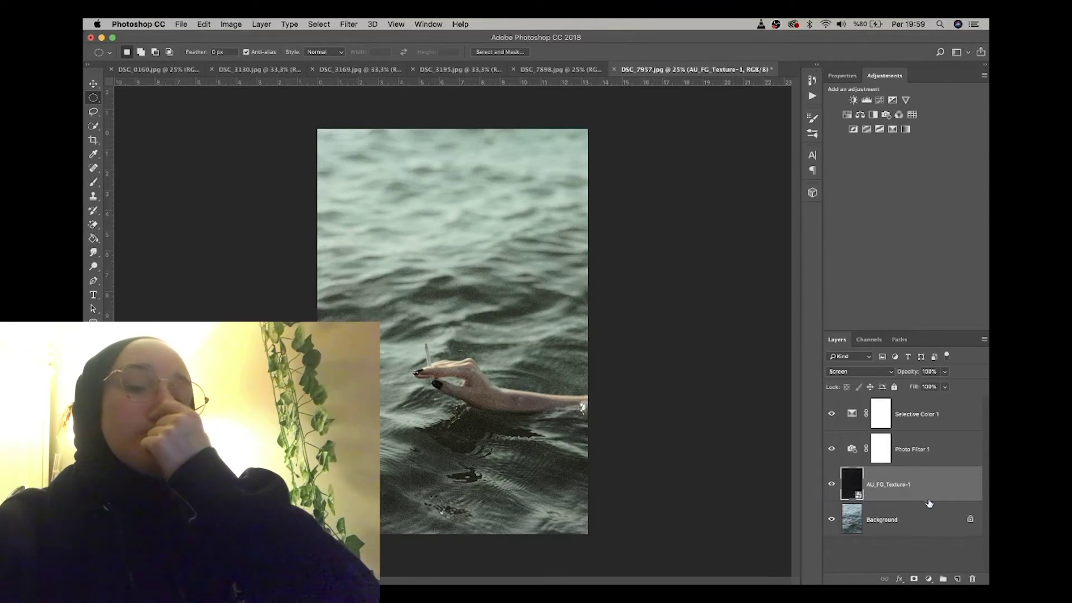
- Try stacking a pasted copy of the grain texture layer above the original, and delete the copy
{"action": "left_click", "coordinate": [204, 24]}
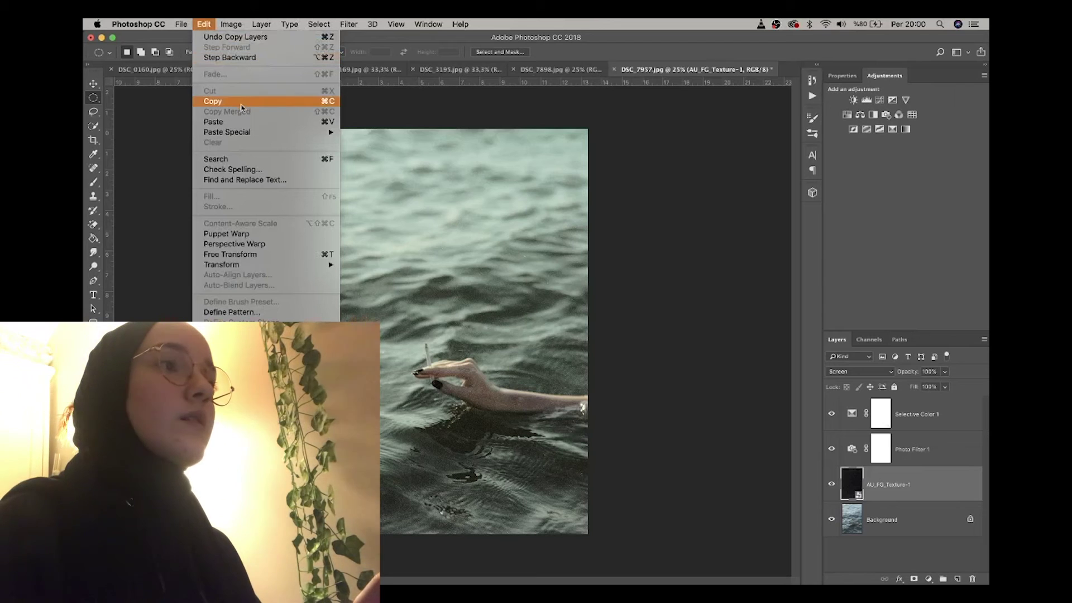
{"action": "left_click", "coordinate": [241, 107]}
{"action": "left_click", "coordinate": [203, 24]}
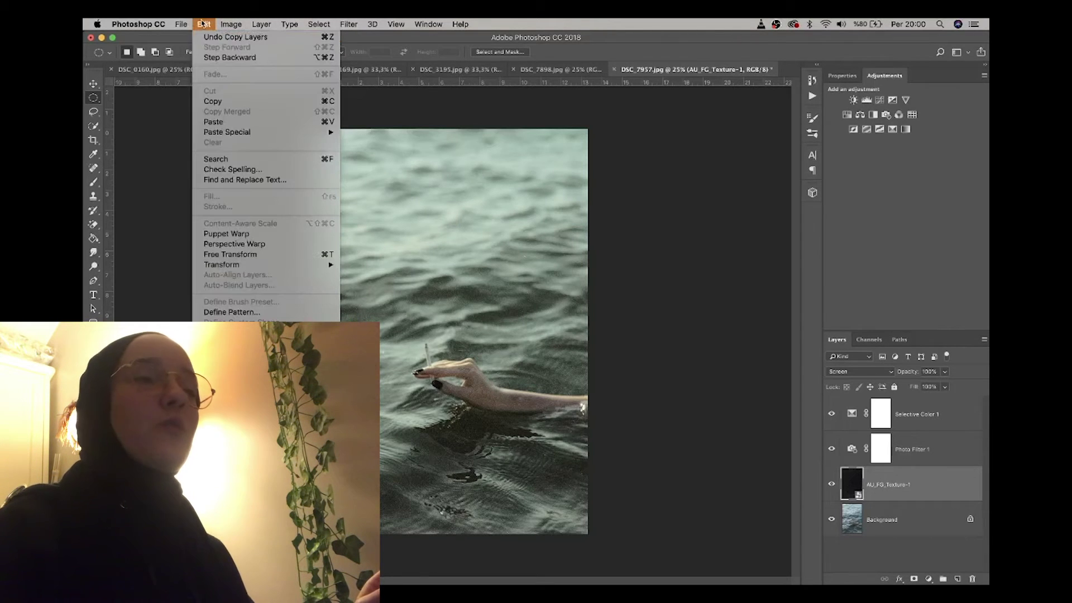
{"action": "left_click", "coordinate": [241, 121]}
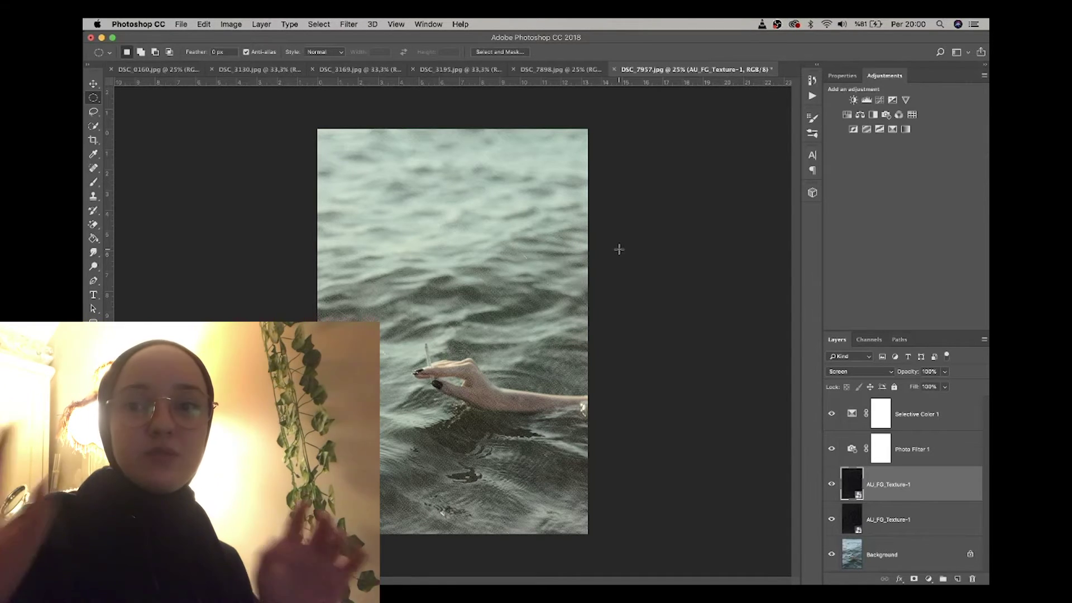
{"action": "key", "text": "BackSpace"}
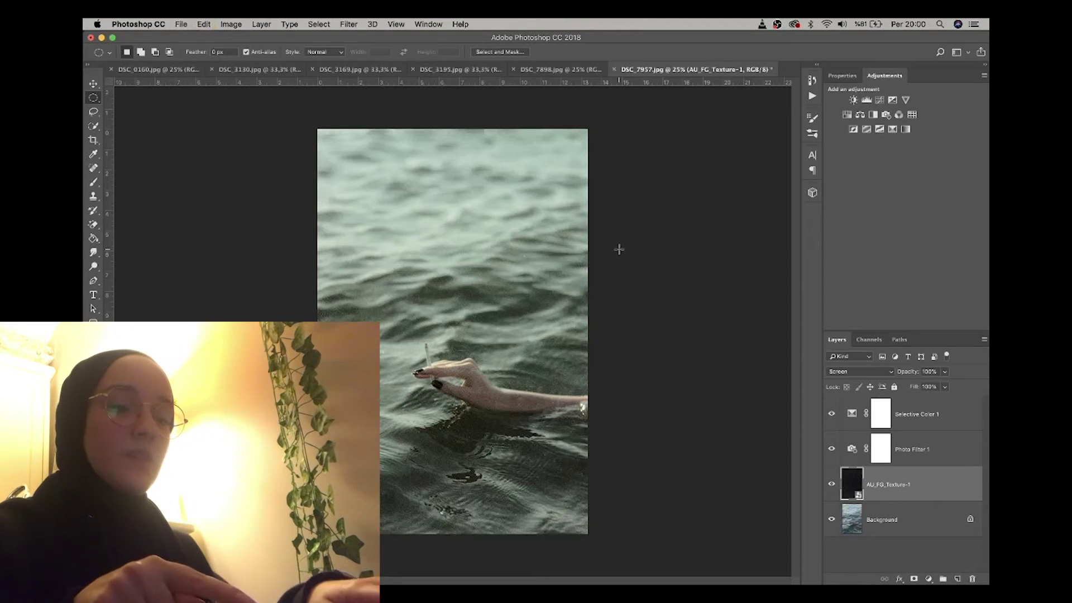
{"action": "key", "text": "super+z"}
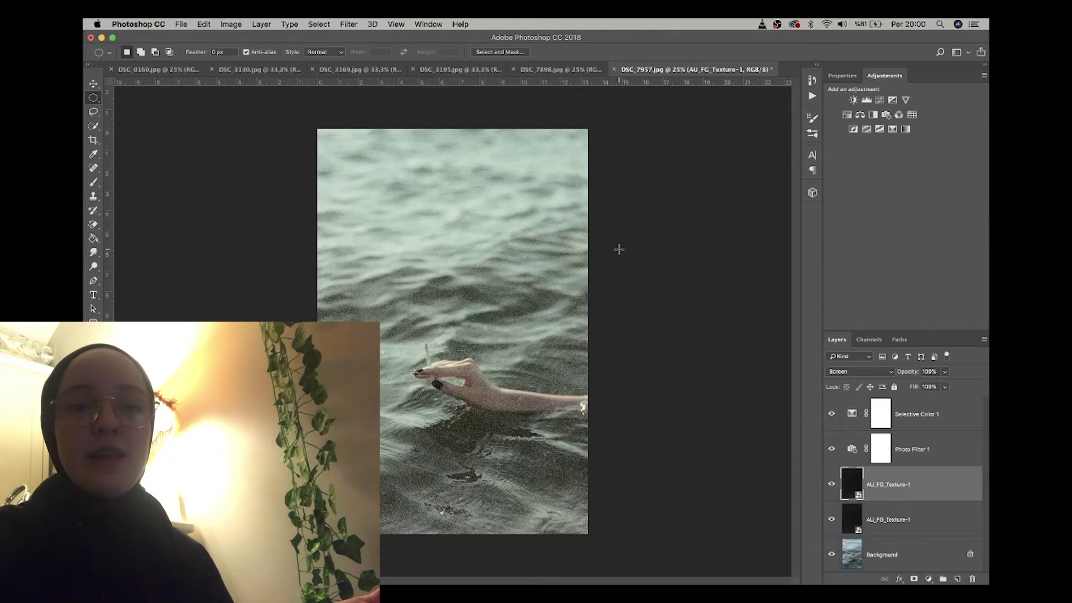
{"action": "key", "text": "BackSpace"}
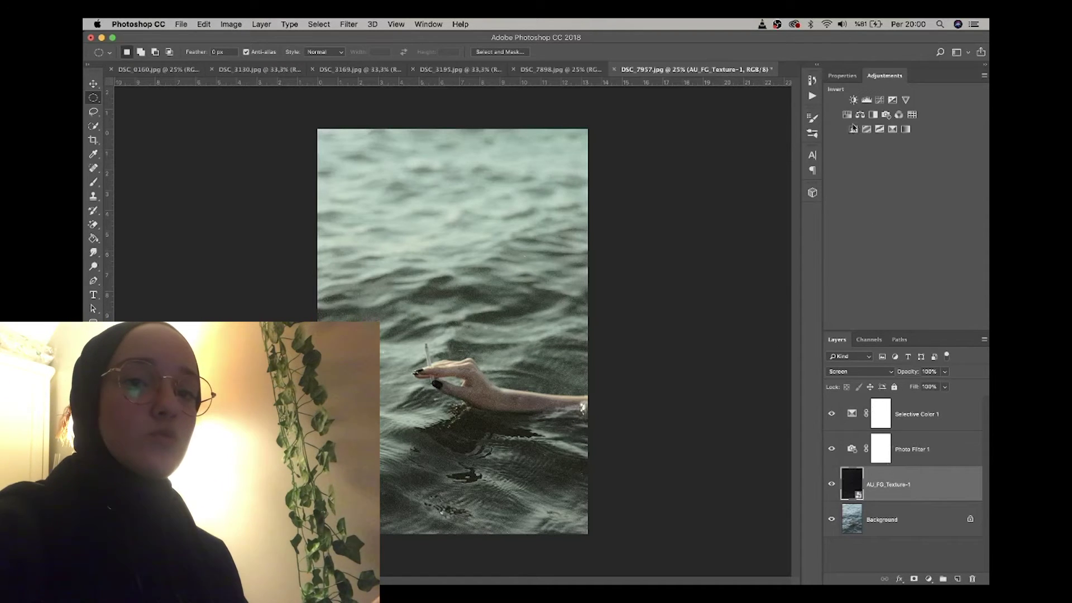
- Add a Brightness/Contrast adjustment layer above the grain texture and clip it to the texture layer
{"action": "left_click", "coordinate": [842, 76]}
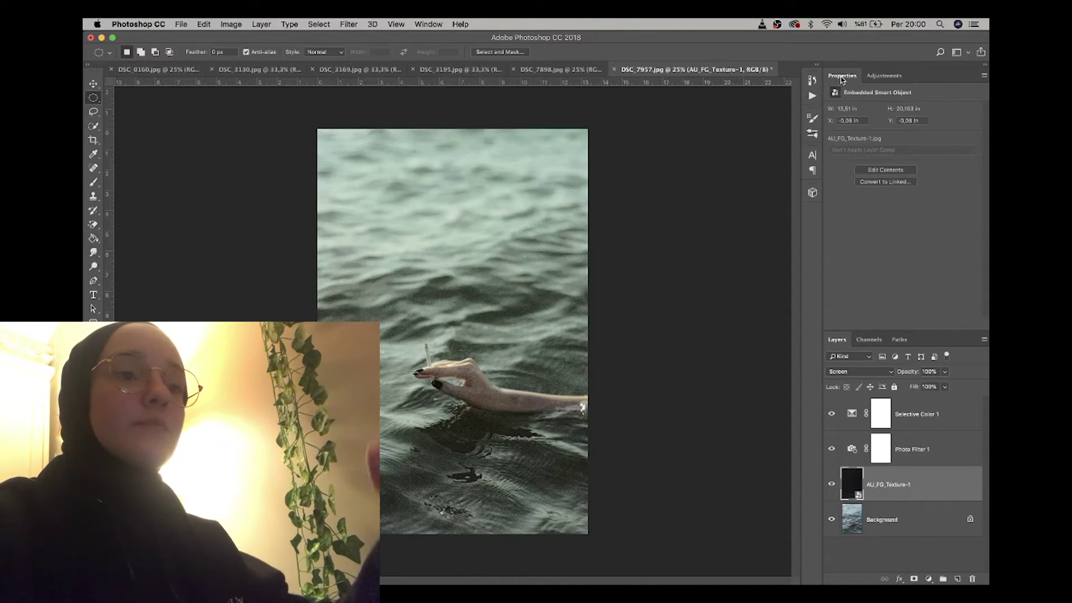
{"action": "left_click", "coordinate": [884, 75]}
{"action": "left_click", "coordinate": [844, 94]}
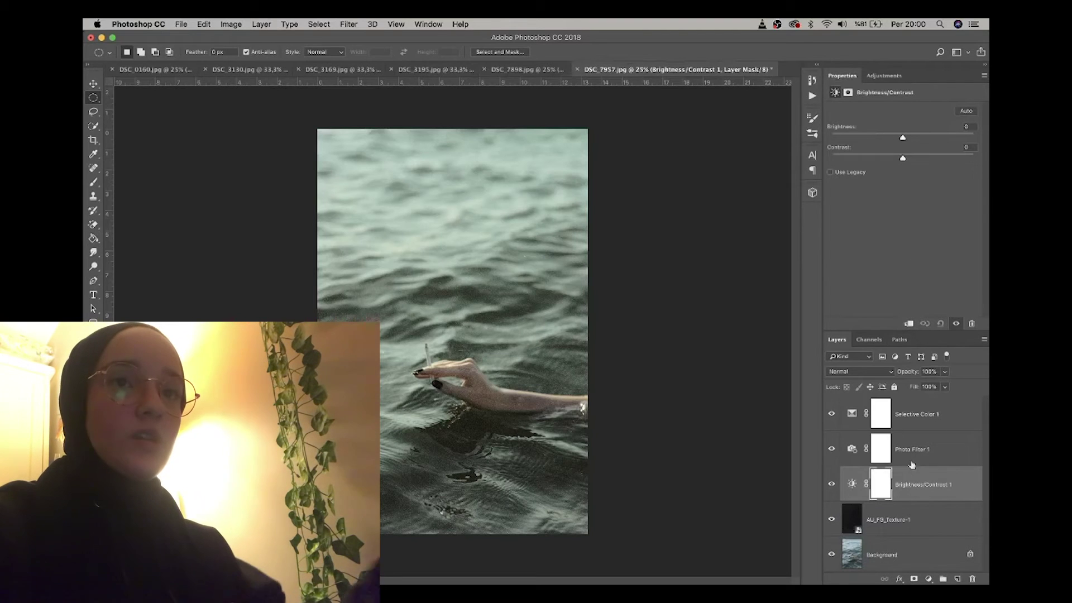
{"action": "left_click", "coordinate": [856, 498], "text": "alt"}
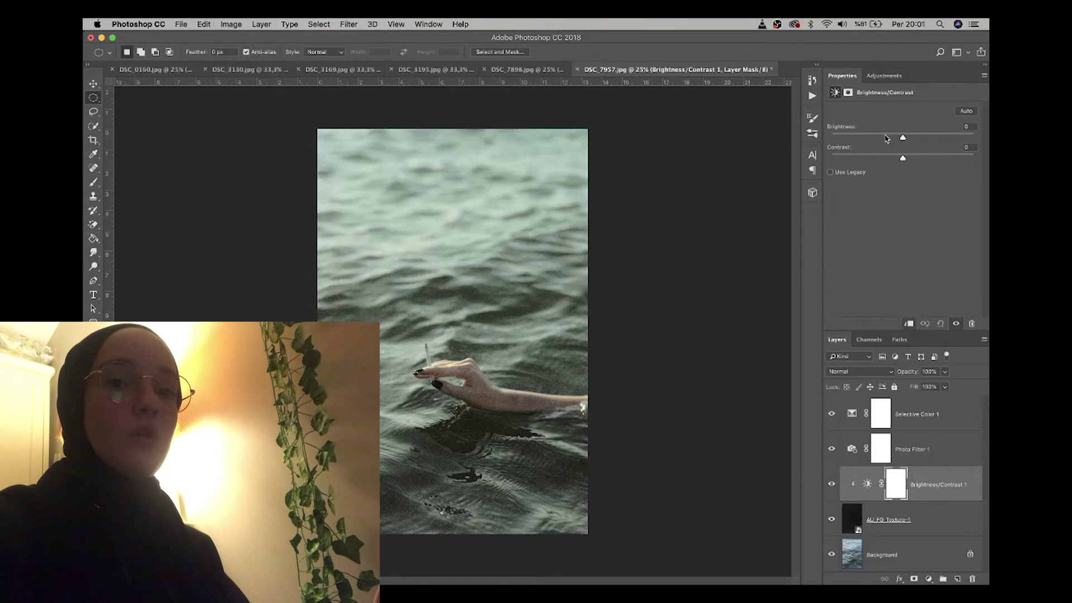
- Try different brightness and contrast amounts on the clipped adjustment layer, settling on brightness -3 and contrast 30
{"action": "left_click_drag", "start_coordinate": [903, 138], "coordinate": [920, 137]}
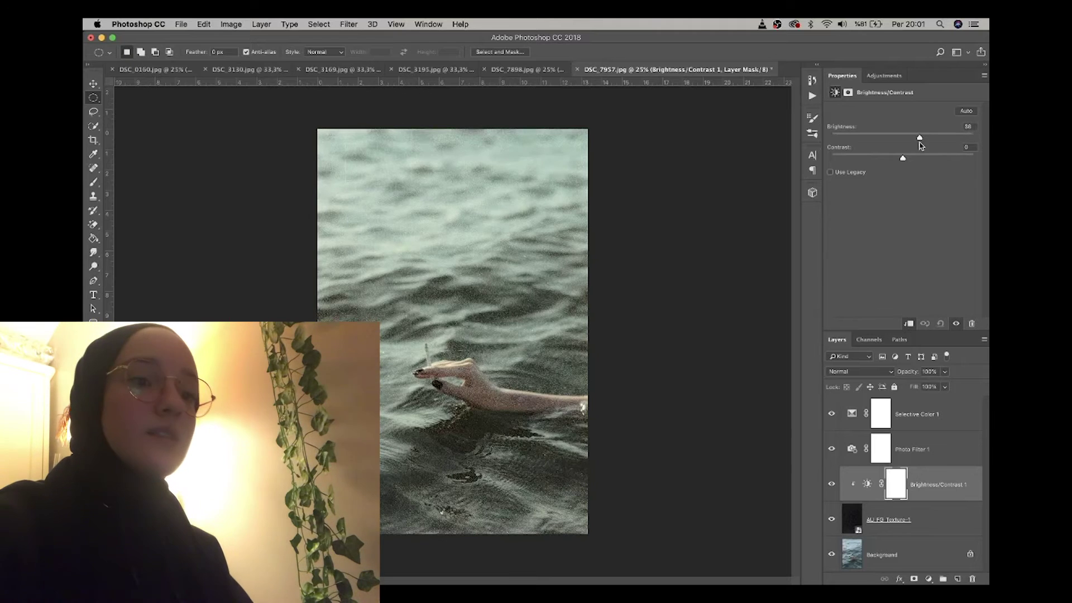
{"action": "left_click", "coordinate": [886, 137]}
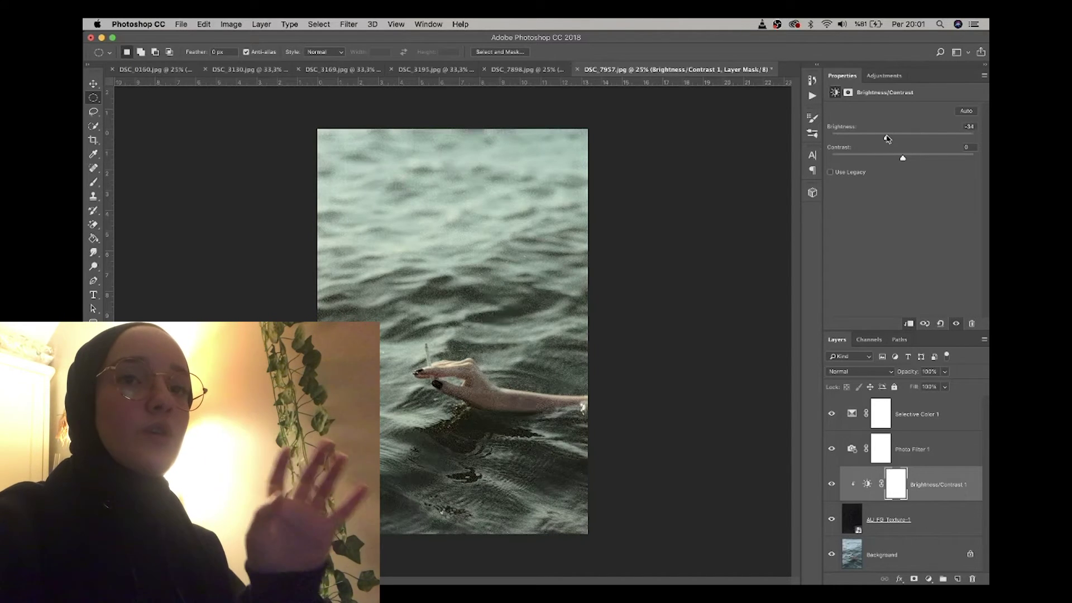
{"action": "left_click_drag", "start_coordinate": [904, 157], "coordinate": [924, 158]}
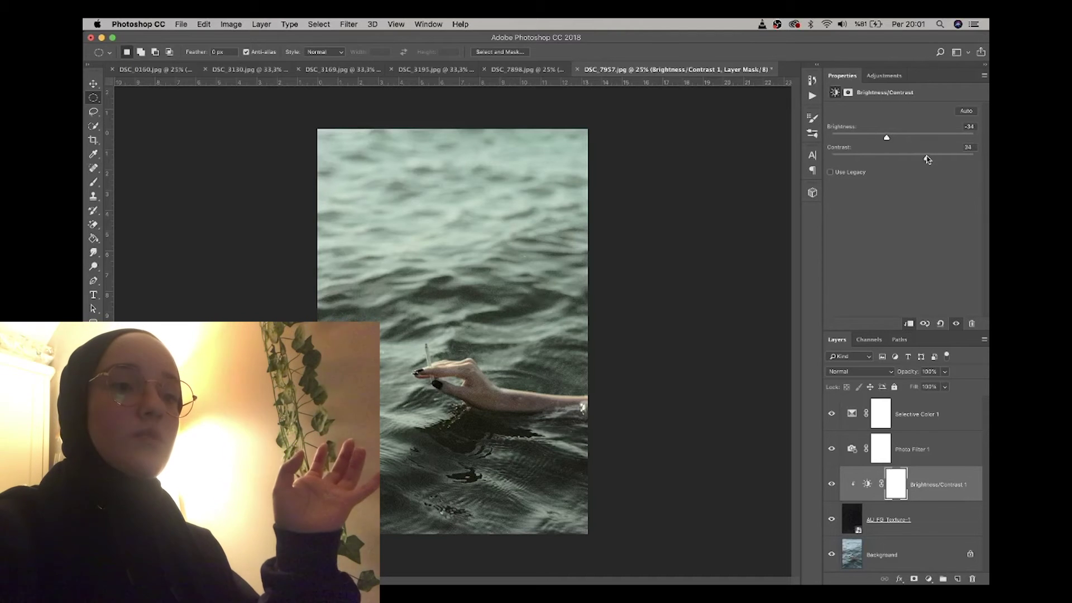
{"action": "left_click", "coordinate": [897, 136]}
{"action": "left_click", "coordinate": [954, 136]}
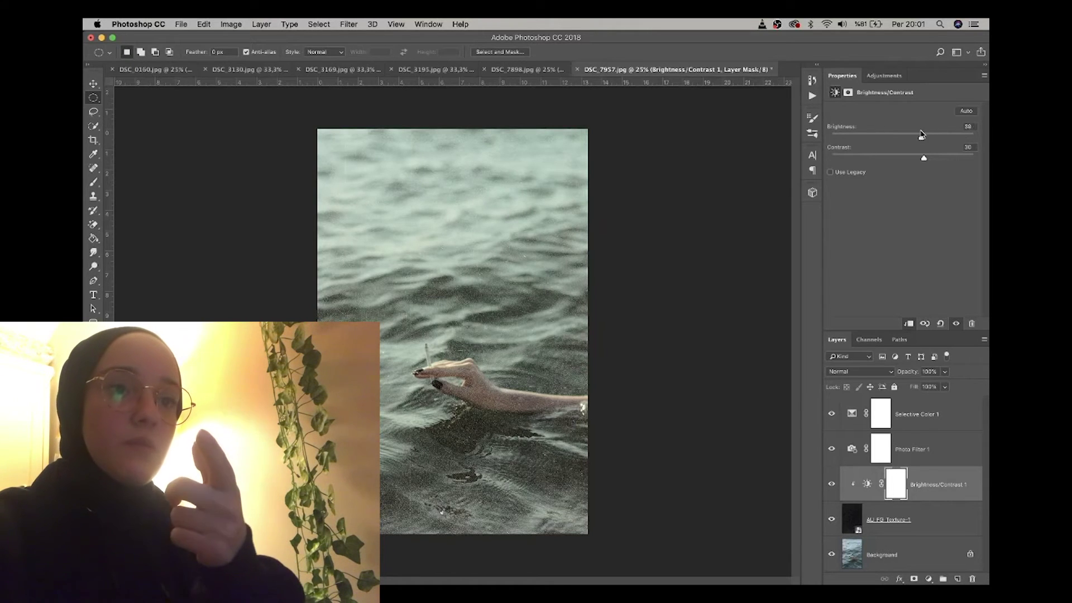
{"action": "left_click_drag", "start_coordinate": [922, 135], "coordinate": [902, 137]}
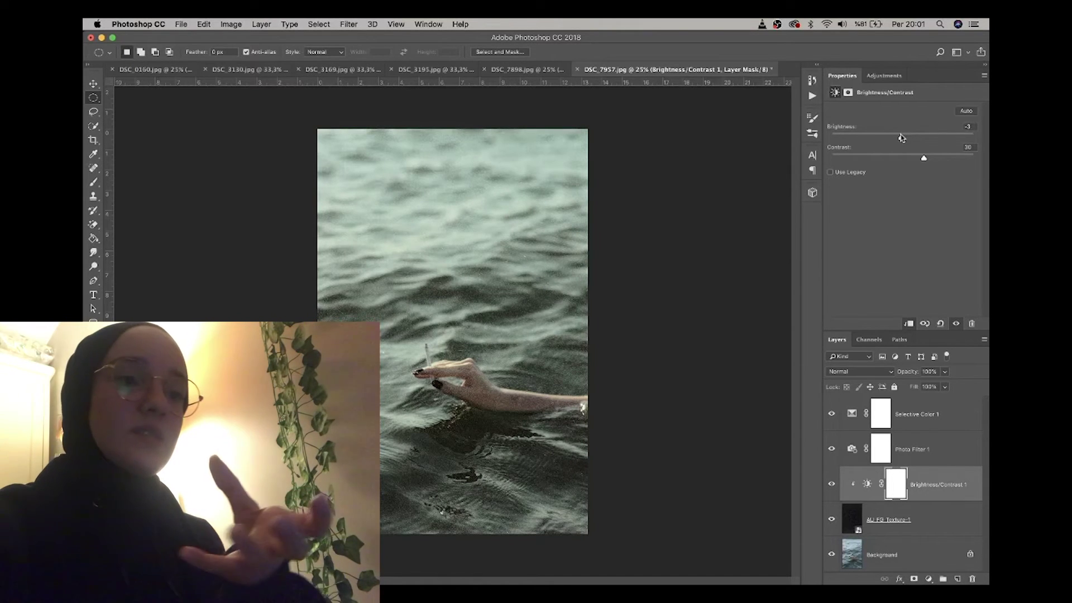
- Switch to Chrome and examine the images with handwritten text in the blue sea post on Instagram, and return to Photoshop
{"action": "left_click", "coordinate": [431, 571]}
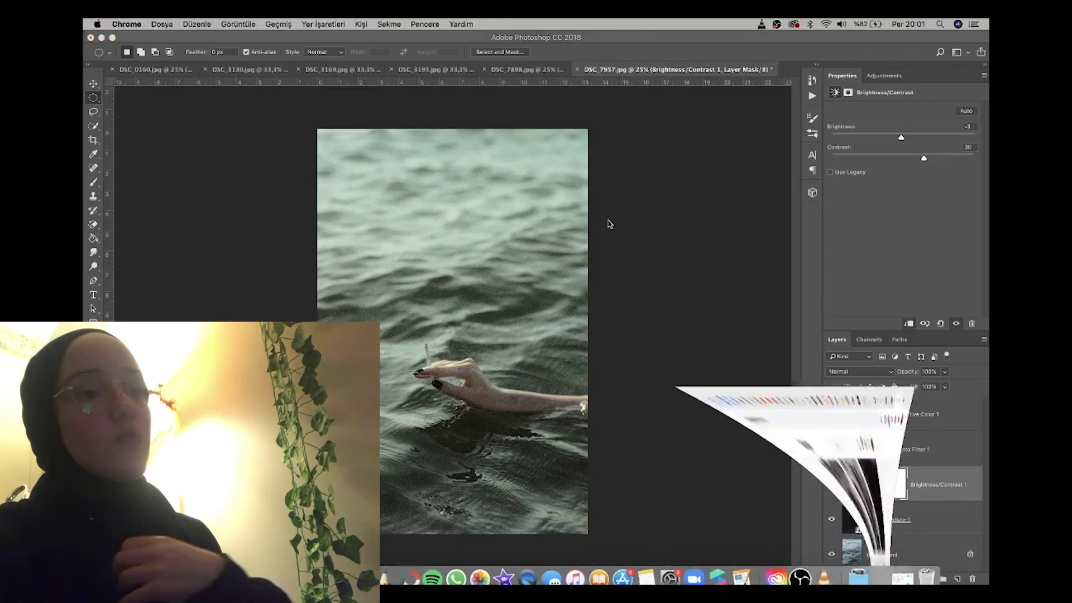
{"action": "scroll", "coordinate": [784, 256], "scroll_direction": "up", "scroll_amount": 10}
{"action": "scroll", "coordinate": [551, 283], "scroll_direction": "down", "scroll_amount": 5}
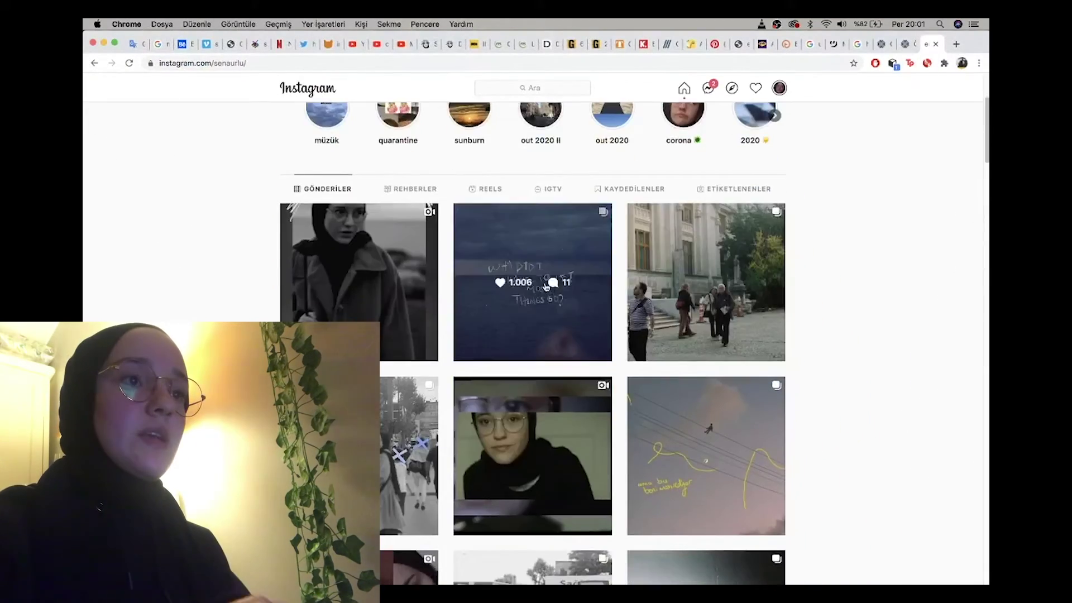
{"action": "left_click", "coordinate": [546, 285]}
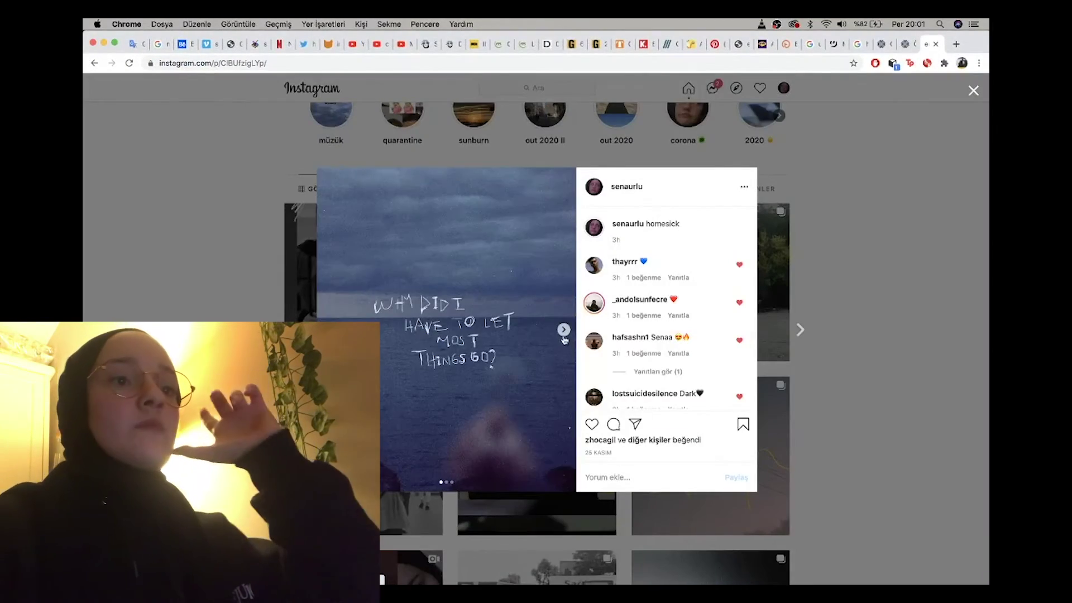
{"action": "left_click", "coordinate": [563, 330]}
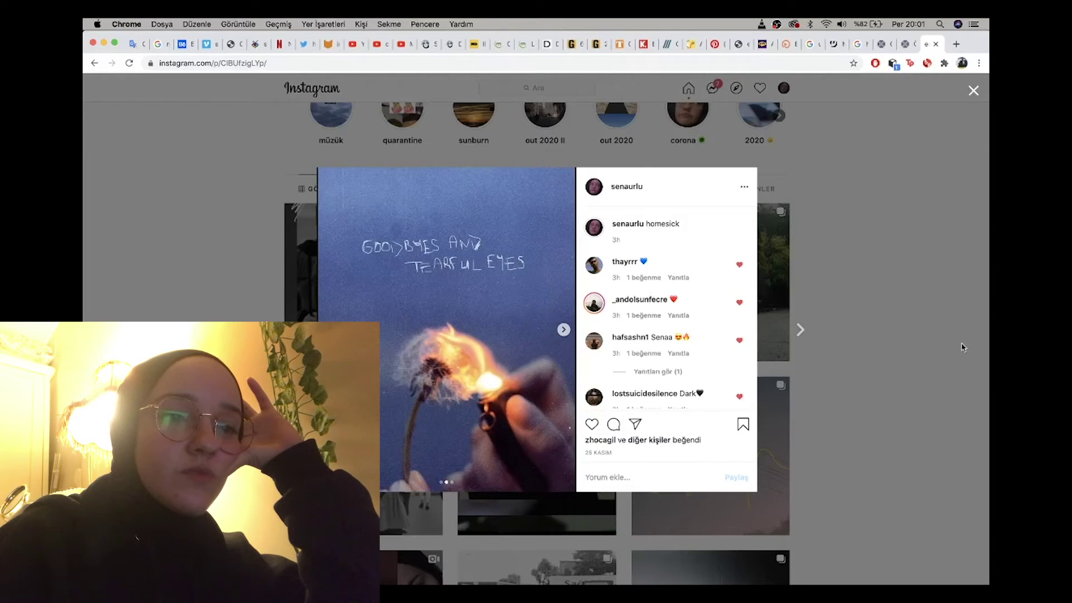
{"action": "left_click", "coordinate": [932, 343]}
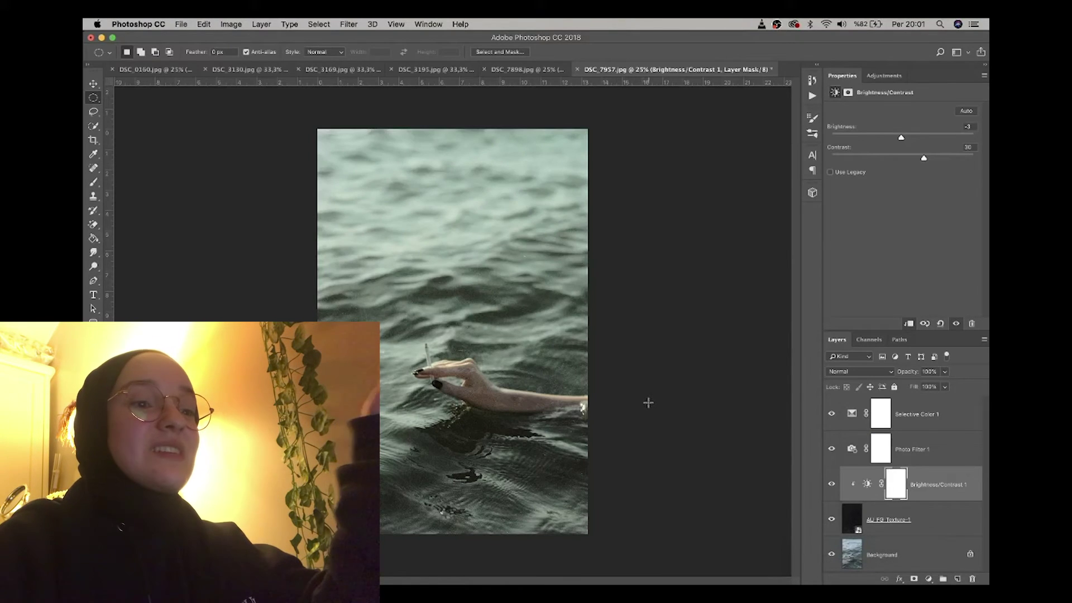
- Try a contrast of -5 on the Brightness/Contrast layer, and delete that adjustment layer
{"action": "left_click_drag", "start_coordinate": [923, 158], "coordinate": [895, 161]}
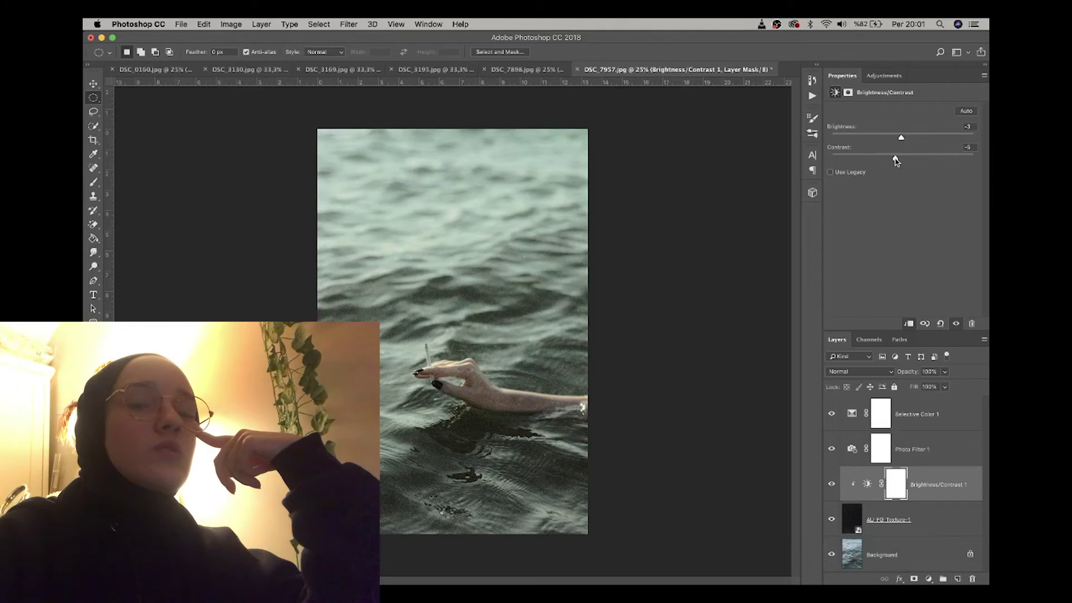
{"action": "left_click", "coordinate": [830, 485]}
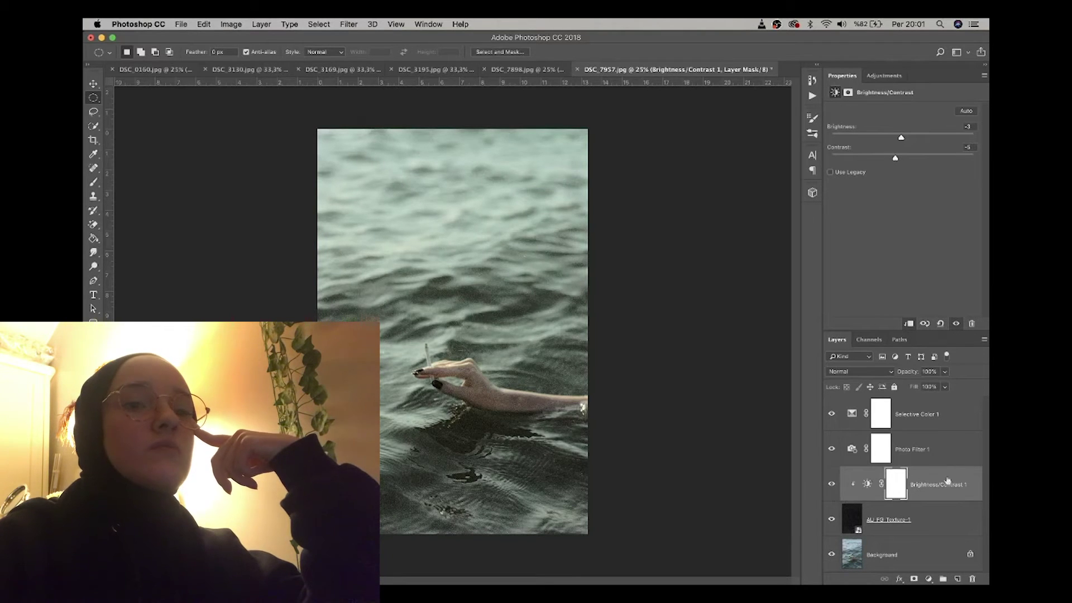
{"action": "key", "text": "Delete"}
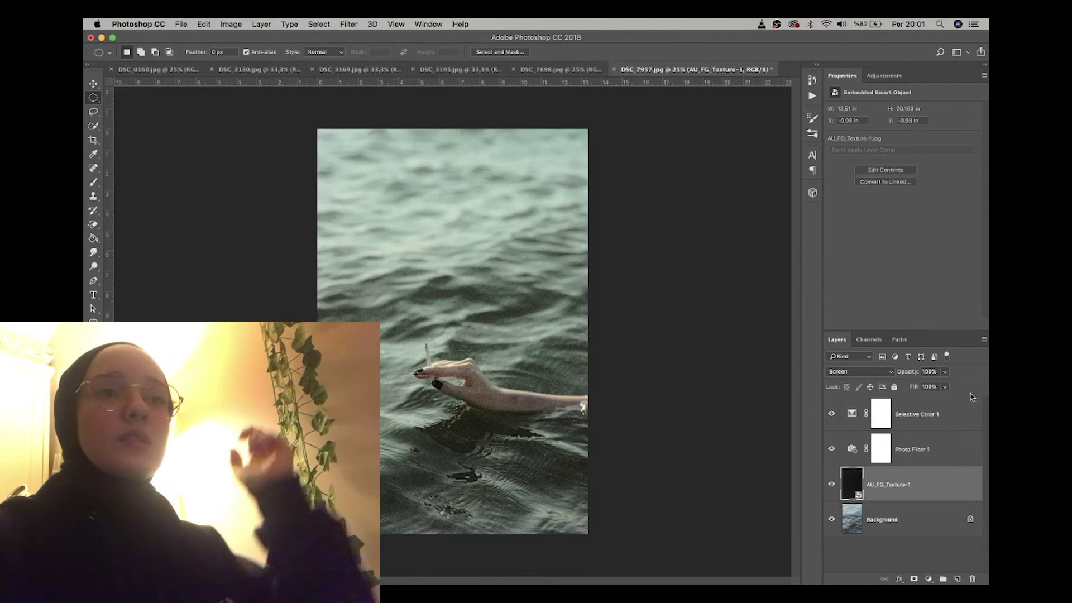
- Switch to the DSC_7898.jpg document, try a Hue/Saturation adjustment layer on it and undo it
{"action": "left_click", "coordinate": [884, 75]}
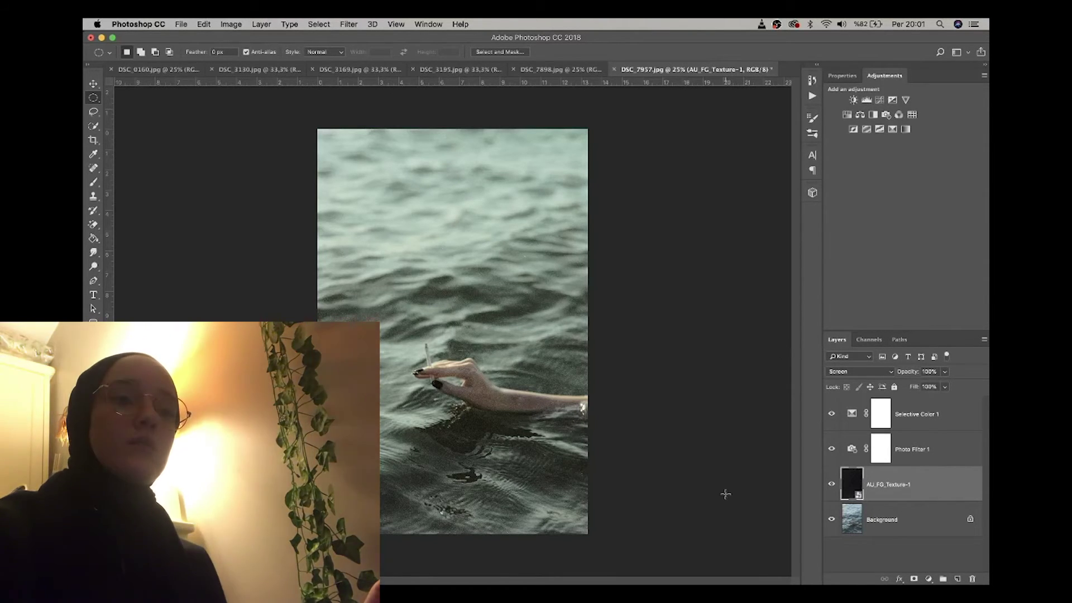
{"action": "left_click", "coordinate": [560, 70]}
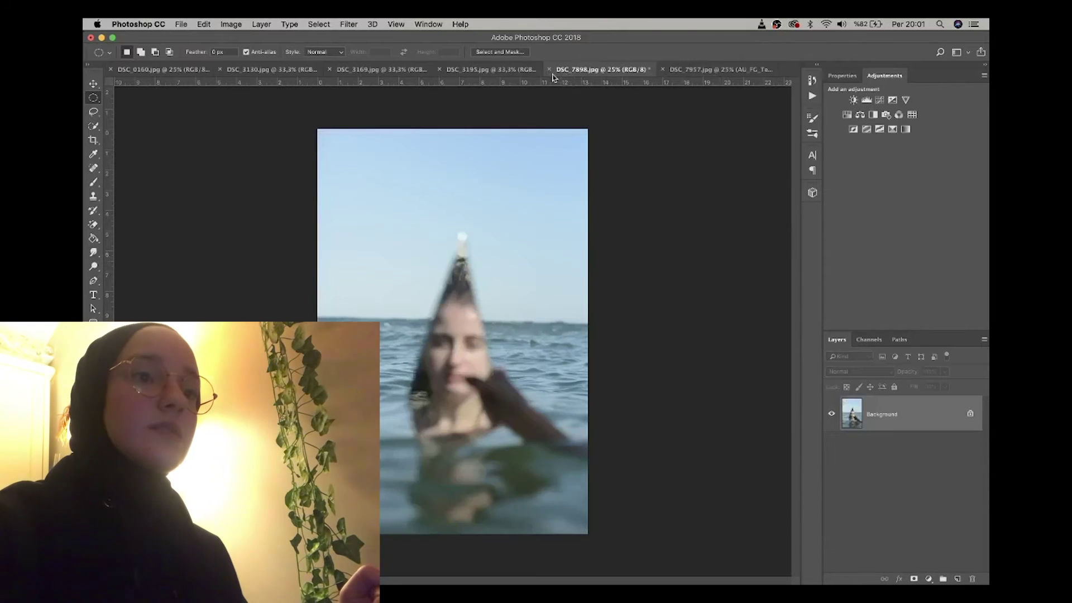
{"action": "left_click", "coordinate": [846, 115]}
{"action": "key", "text": "super+z"}
{"action": "left_click", "coordinate": [885, 75]}
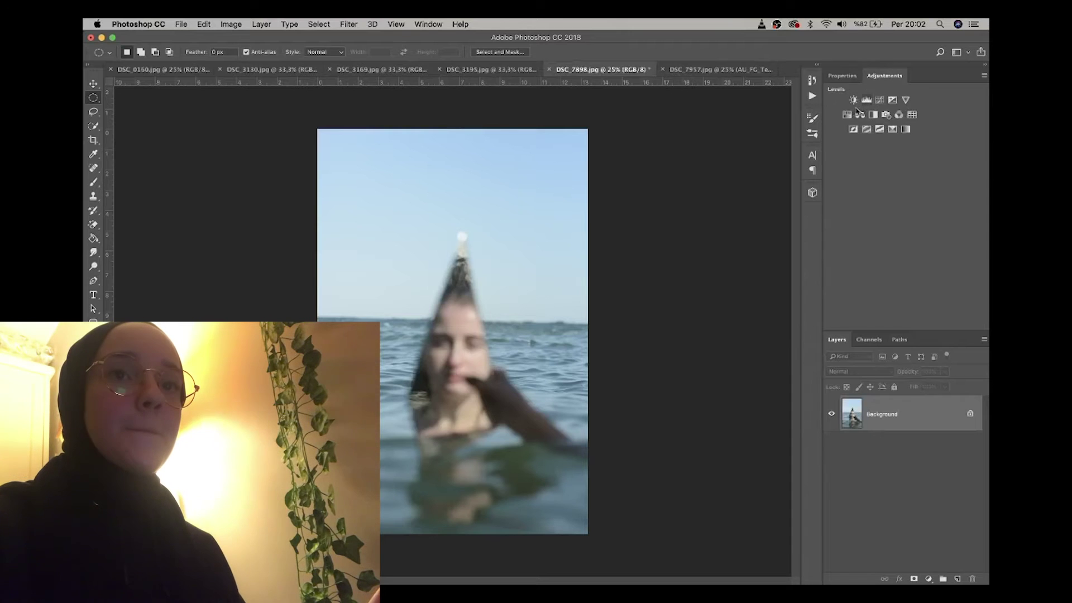
- Add a Color Balance adjustment layer above the photo and set its midtones to red +31, magenta -29 and yellow -28
{"action": "left_click", "coordinate": [861, 114]}
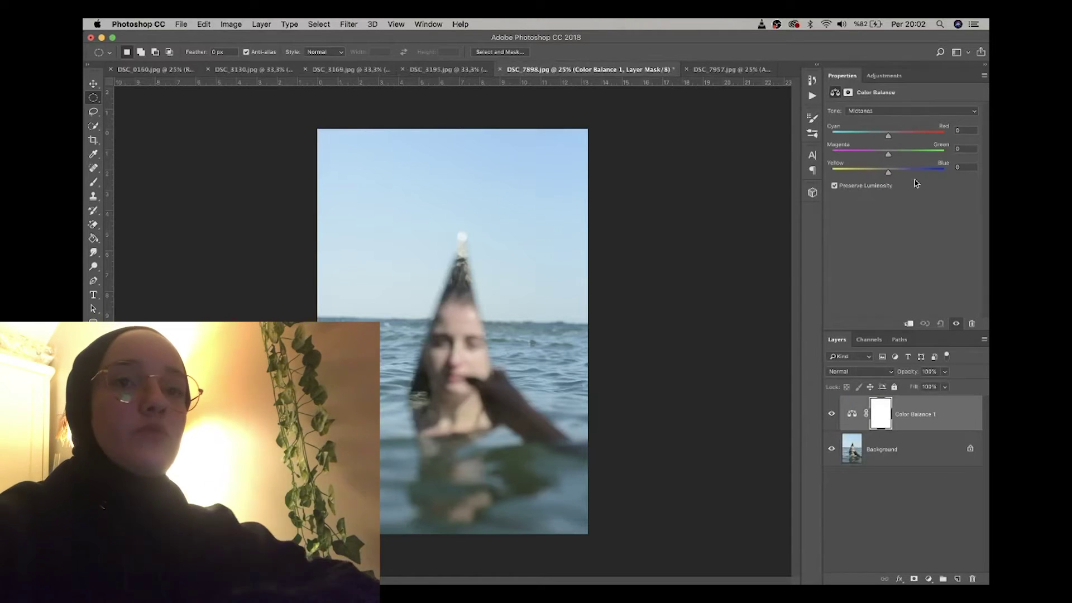
{"action": "left_click", "coordinate": [884, 111]}
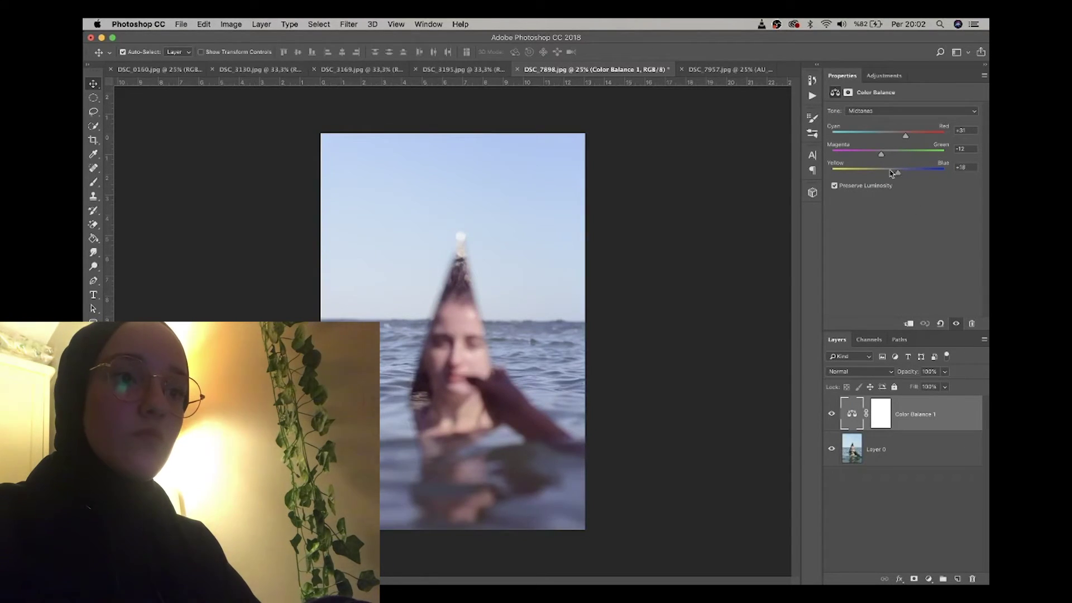
{"action": "left_click_drag", "start_coordinate": [895, 173], "coordinate": [878, 173]}
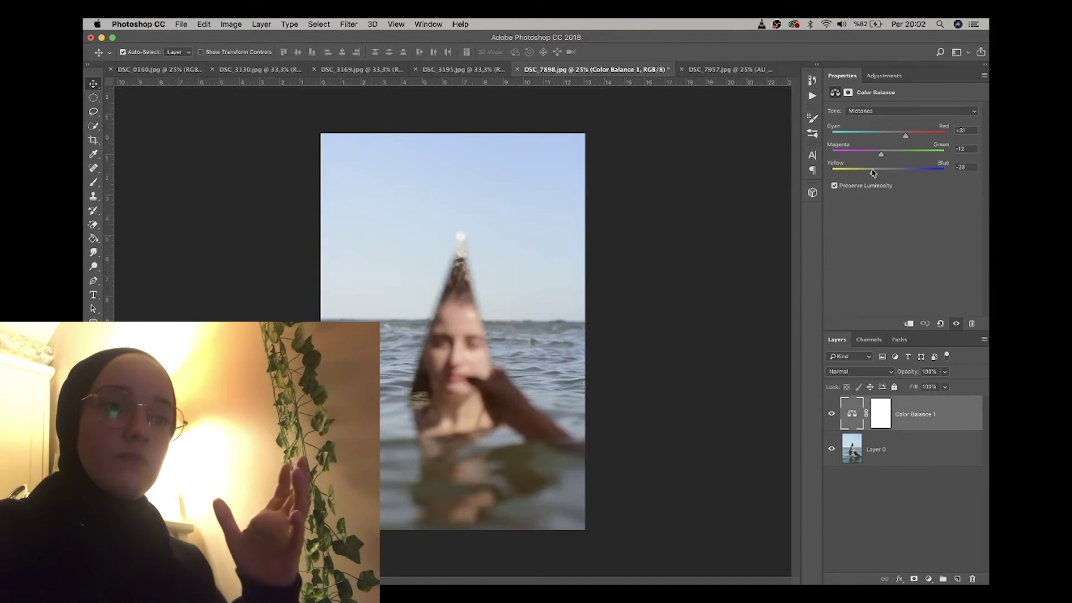
{"action": "left_click_drag", "start_coordinate": [878, 172], "coordinate": [872, 172]}
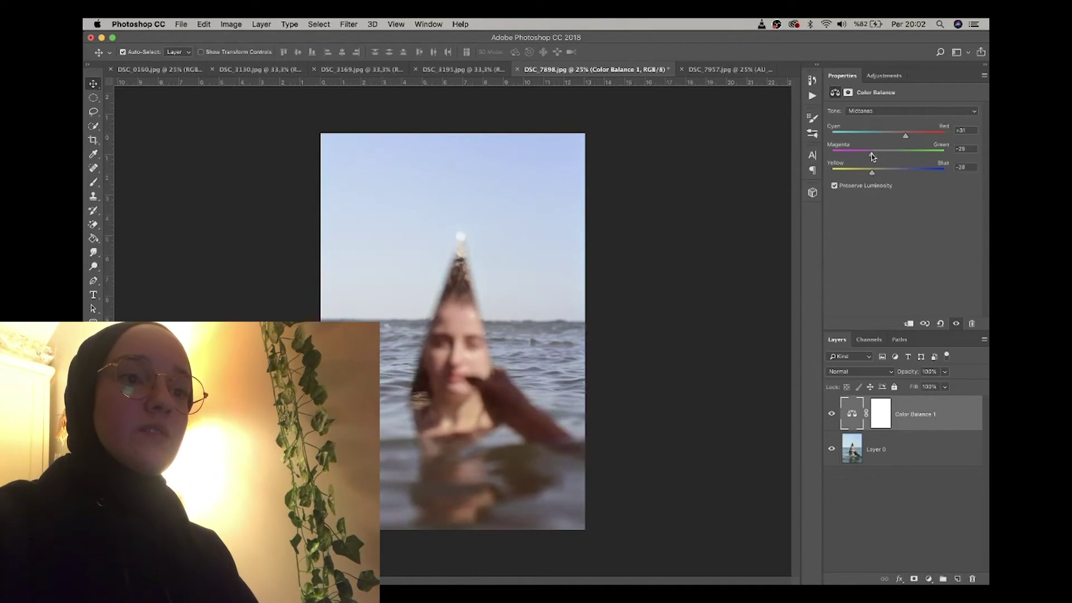
- Shift the Color Balance layer's shadows to red +12 and yellow -20
{"action": "left_click", "coordinate": [899, 112]}
{"action": "left_click", "coordinate": [900, 102]}
{"action": "mouse_move", "coordinate": [888, 135]}
{"action": "left_mouse_down"}
{"action": "mouse_move", "coordinate": [915, 139]}
{"action": "mouse_move", "coordinate": [888, 156]}
{"action": "left_mouse_up"}
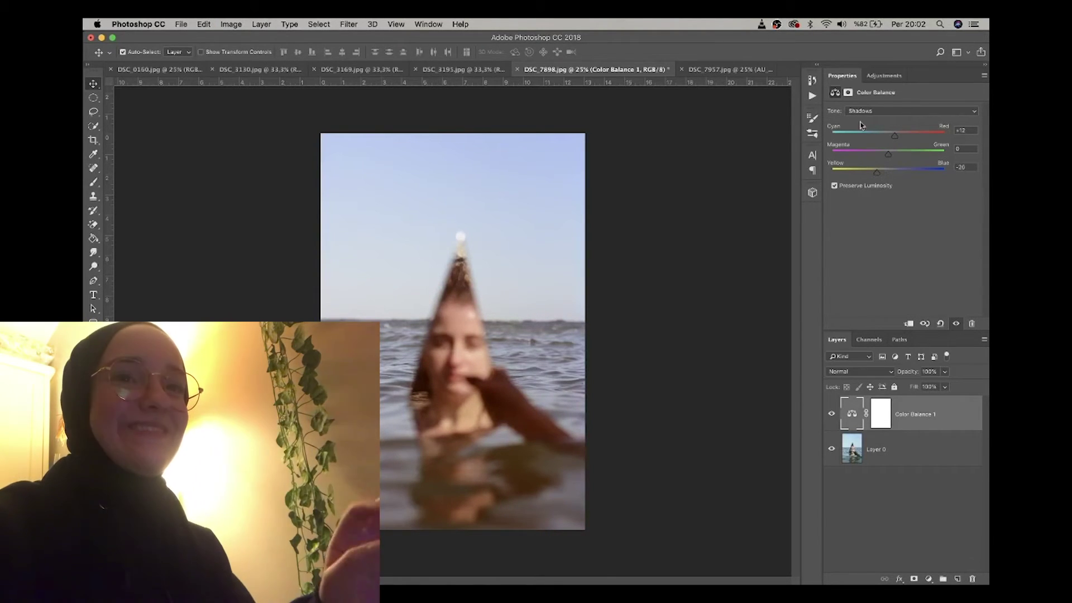
- Set the Color Balance highlights to cyan -13 and magenta -14, undoing and redoing the changes to compare the look
{"action": "left_click", "coordinate": [875, 110]}
{"action": "left_click", "coordinate": [877, 124]}
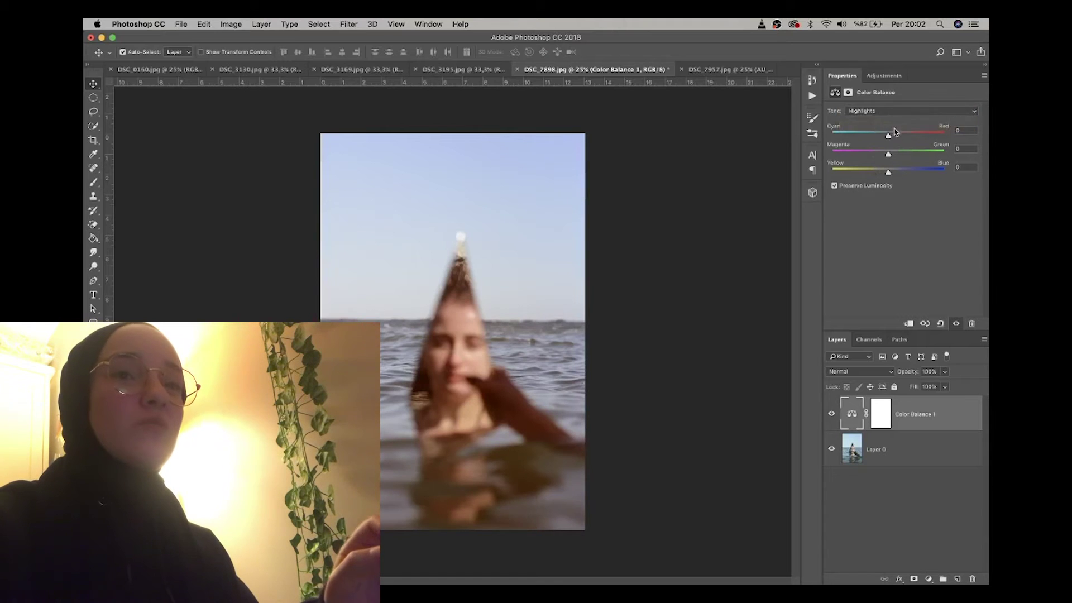
{"action": "left_click_drag", "start_coordinate": [888, 136], "coordinate": [896, 158]}
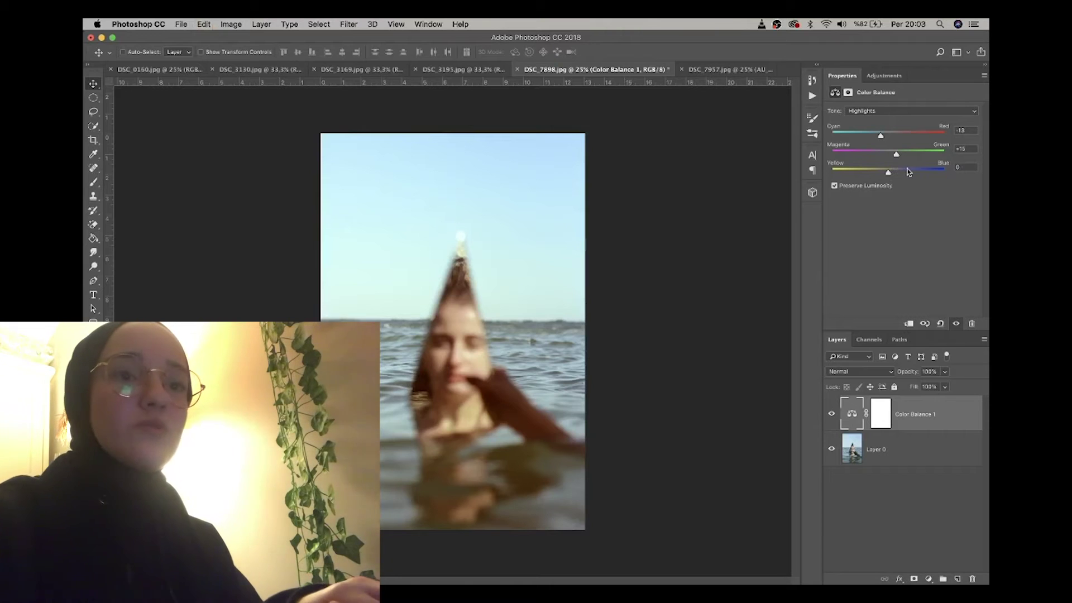
{"action": "key", "text": "super+alt+z"}
{"action": "key", "text": "super+alt+z"}
{"action": "key", "text": "super+alt+z"}
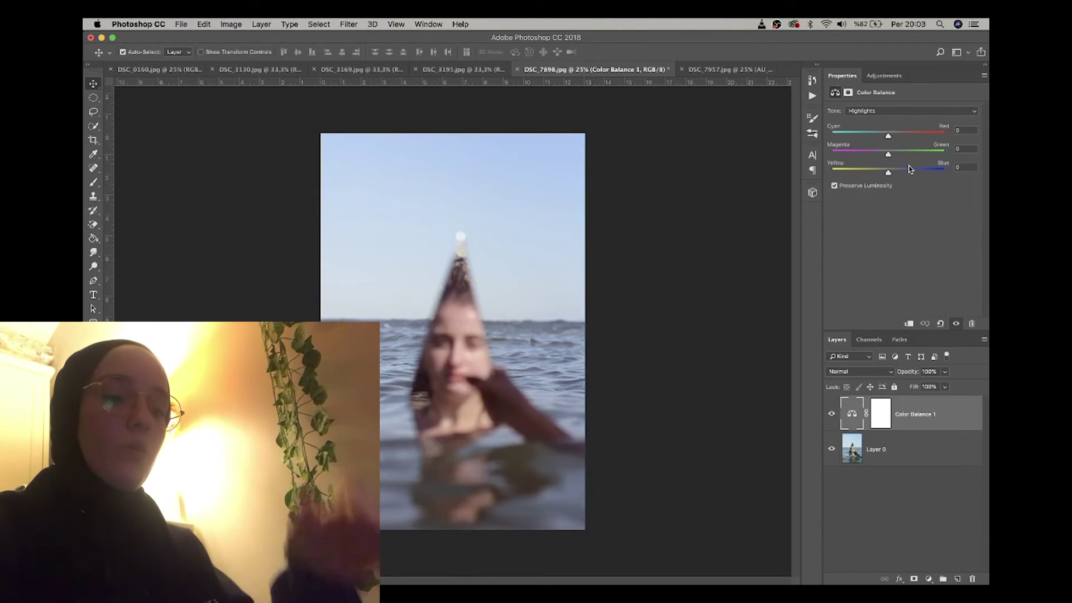
{"action": "key", "text": "super+shift+z"}
{"action": "key", "text": "super+shift+z"}
{"action": "left_click_drag", "start_coordinate": [896, 154], "coordinate": [885, 156]}
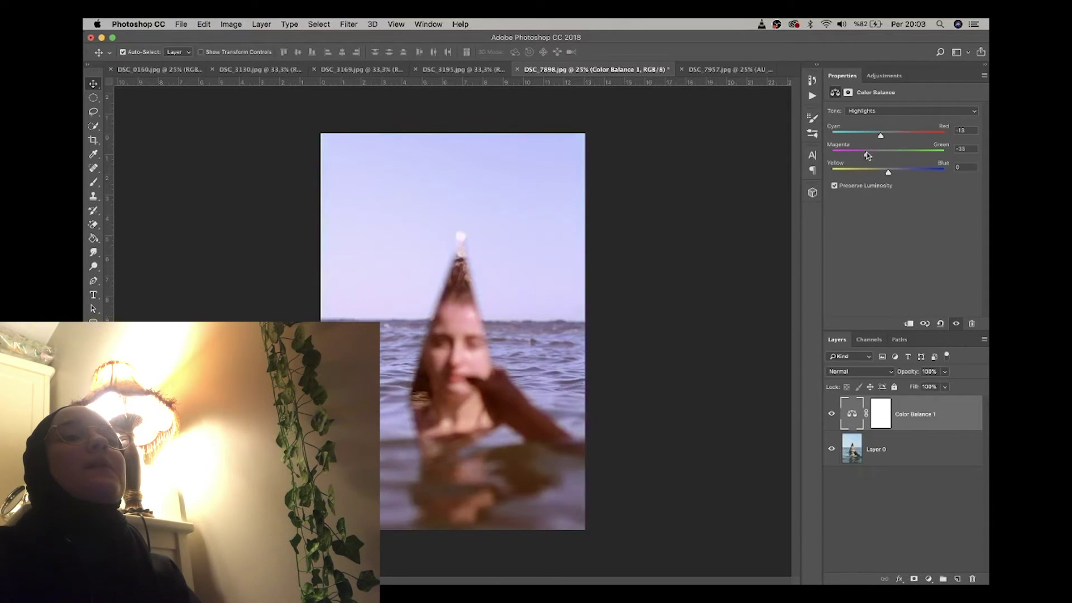
{"action": "left_click_drag", "start_coordinate": [880, 155], "coordinate": [881, 155]}
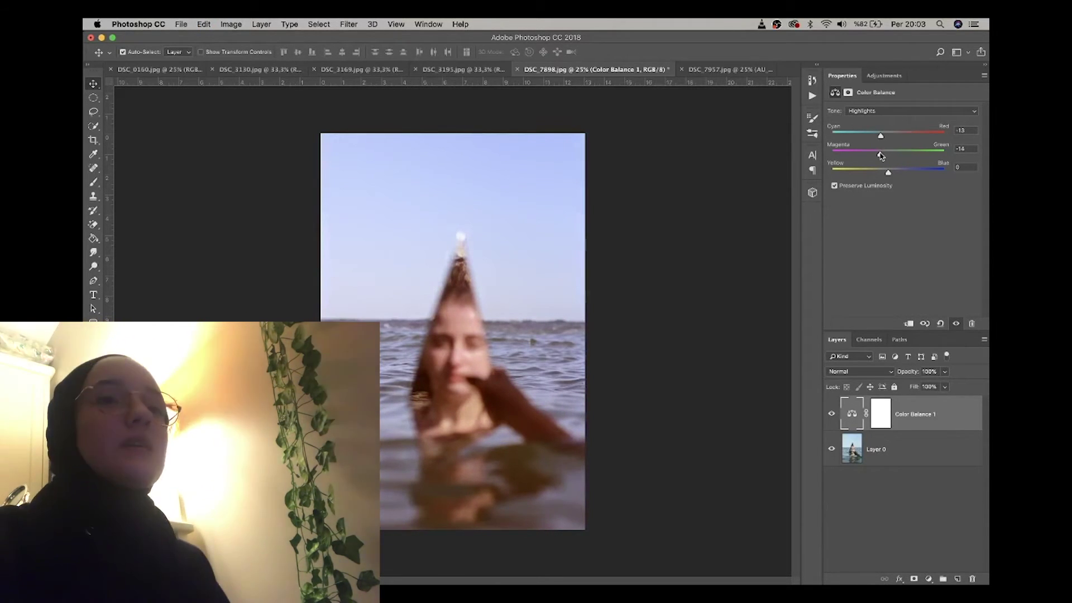
- Add a Brightness/Contrast adjustment layer on top with slightly lowered brightness and a contrast of 22
{"action": "left_click", "coordinate": [881, 111]}
{"action": "left_click", "coordinate": [884, 76]}
{"action": "left_click", "coordinate": [852, 108]}
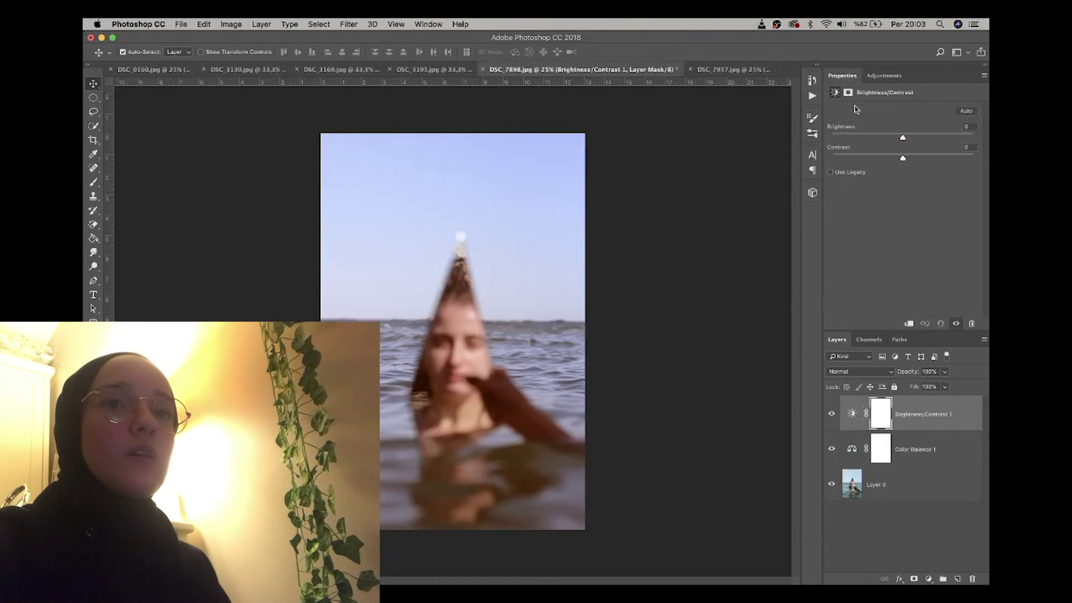
{"action": "mouse_move", "coordinate": [932, 157]}
{"action": "left_mouse_down"}
{"action": "mouse_move", "coordinate": [892, 138]}
{"action": "mouse_move", "coordinate": [919, 158]}
{"action": "left_mouse_up"}
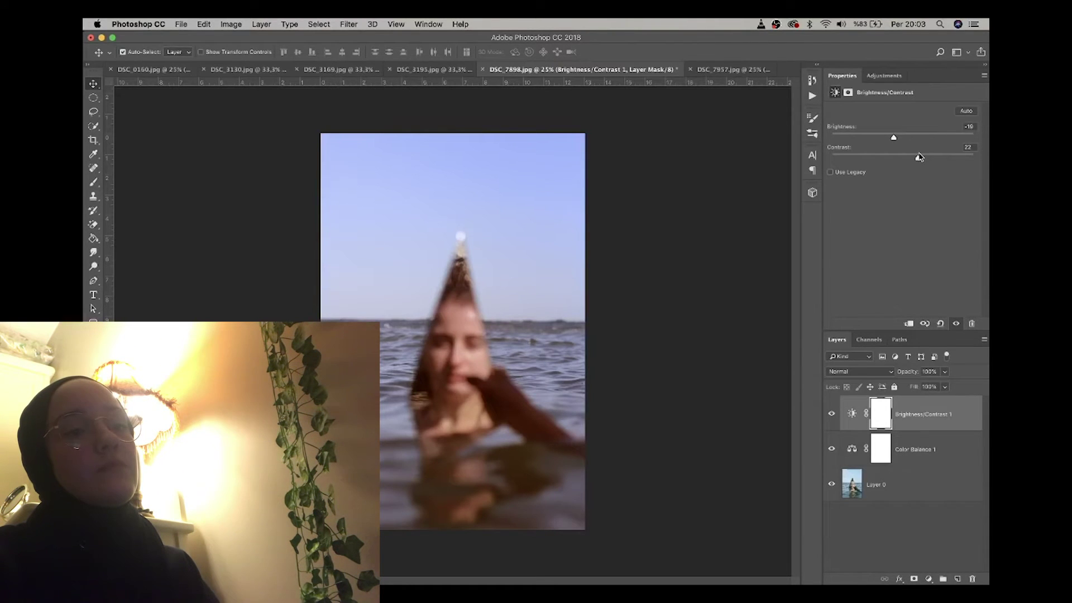
- Copy the AU_FG_Texture-1 layer from DSC_7957.jpg into DSC_7898.jpg and place it directly above Layer 0
{"action": "left_click", "coordinate": [883, 77]}
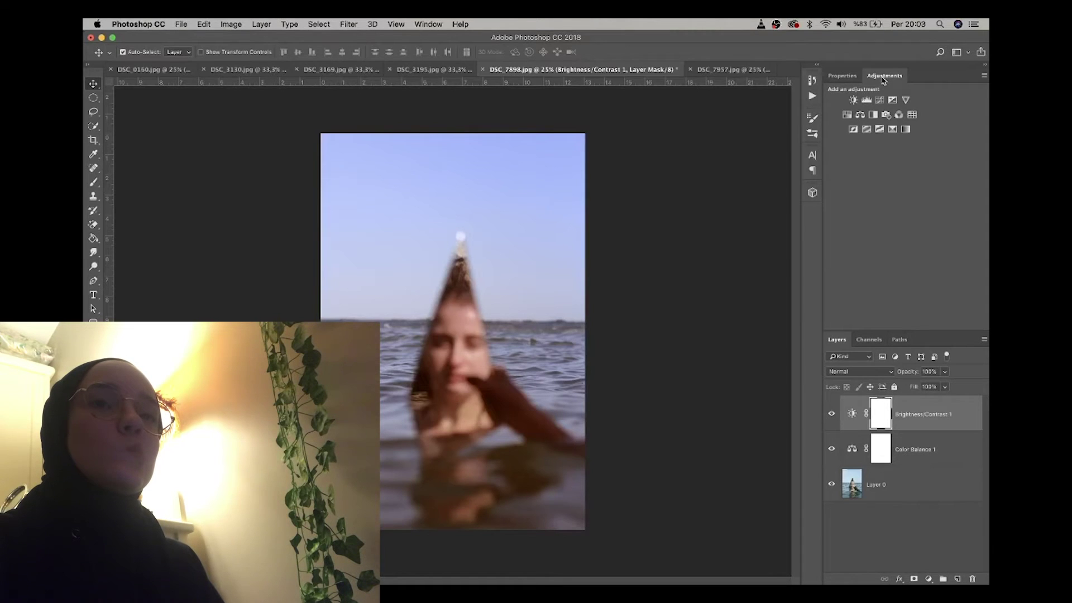
{"action": "left_click", "coordinate": [733, 69]}
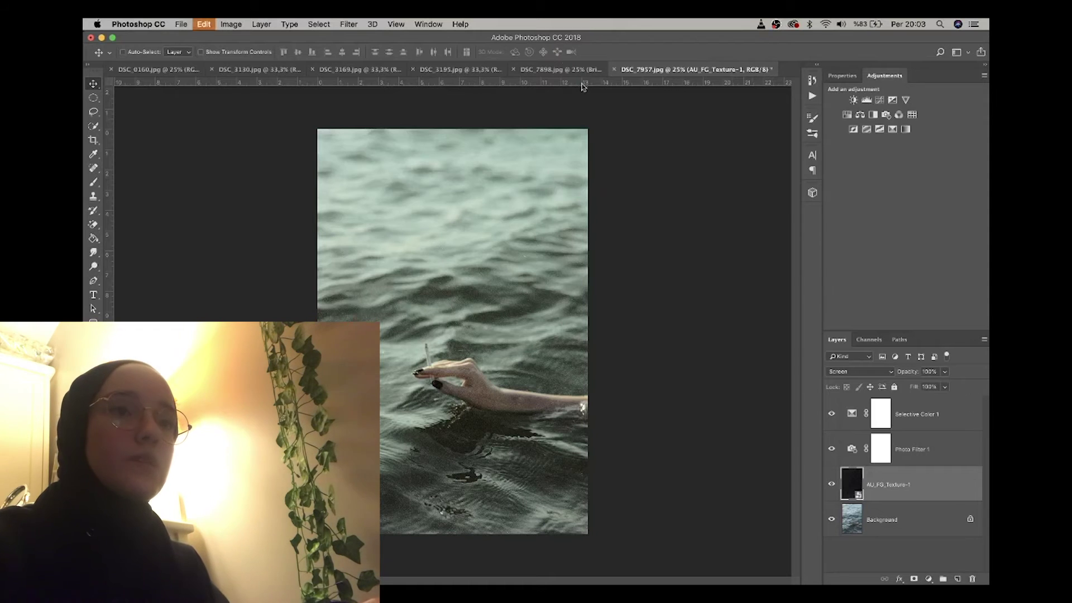
{"action": "left_click", "coordinate": [558, 69]}
{"action": "left_click_drag", "start_coordinate": [559, 108], "coordinate": [556, 108]}
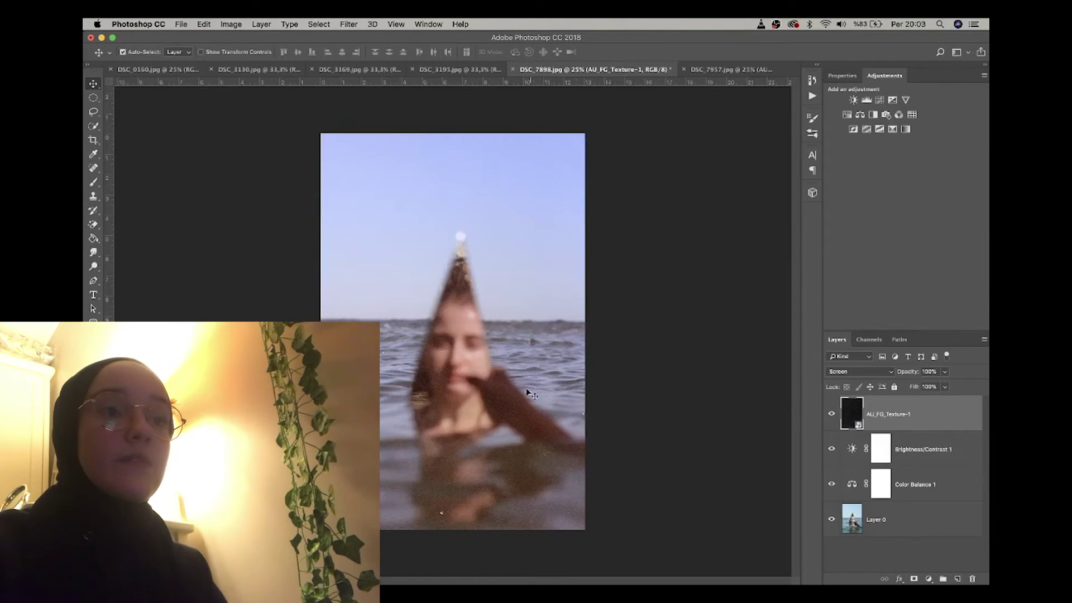
{"action": "left_click", "coordinate": [854, 100]}
{"action": "key", "text": "super+z"}
{"action": "left_click_drag", "start_coordinate": [920, 422], "coordinate": [920, 503]}
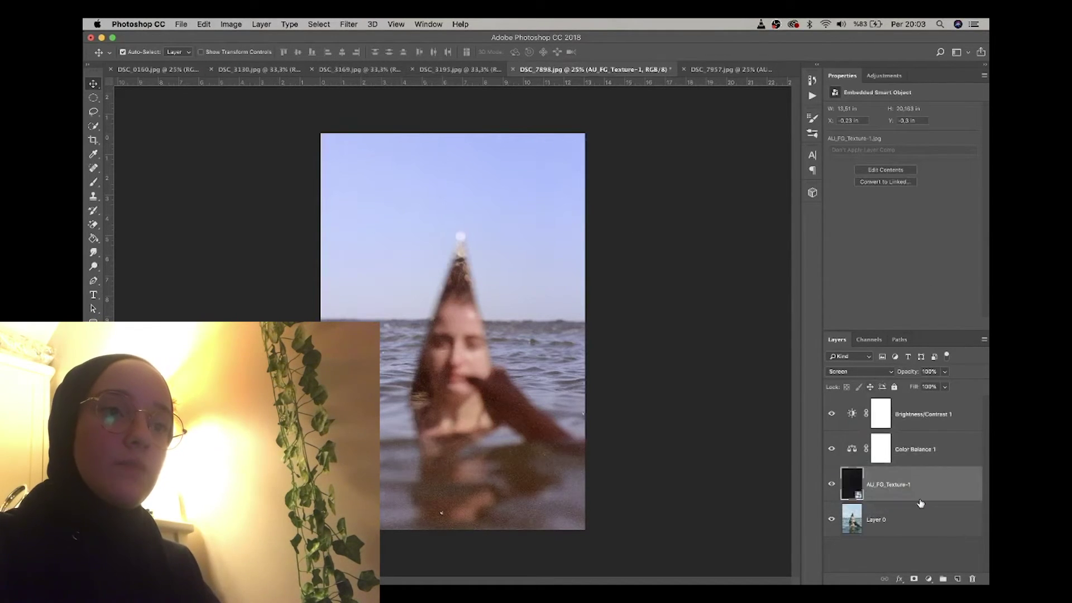
- Add a Brightness/Contrast adjustment clipped to the AU_FG_Texture-1 layer and raise its contrast to just under 50
{"action": "left_click", "coordinate": [884, 75]}
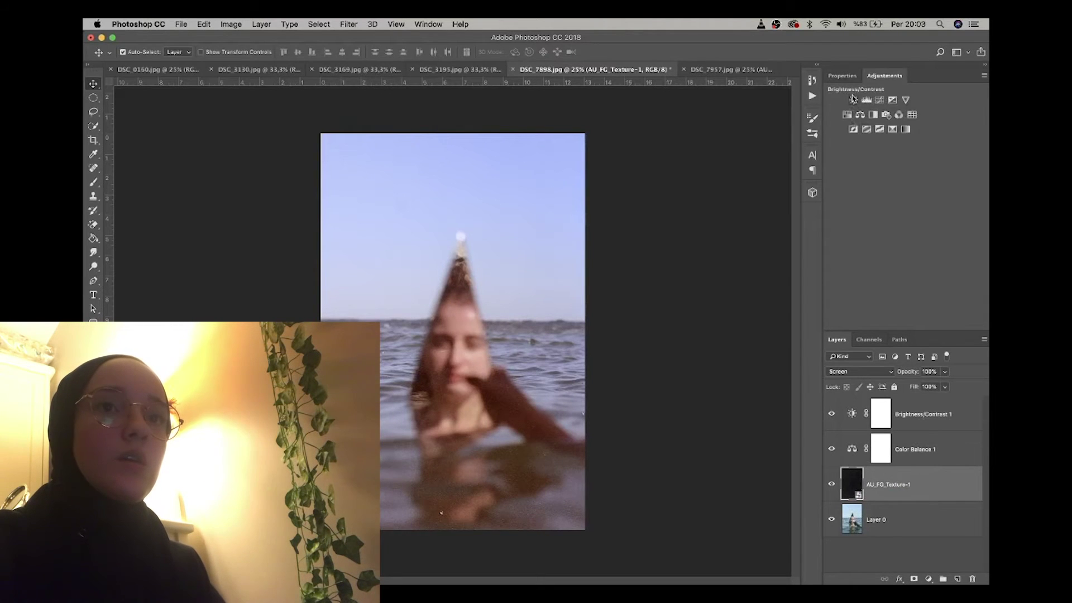
{"action": "left_click", "coordinate": [854, 100]}
{"action": "left_click", "coordinate": [858, 496], "text": "alt"}
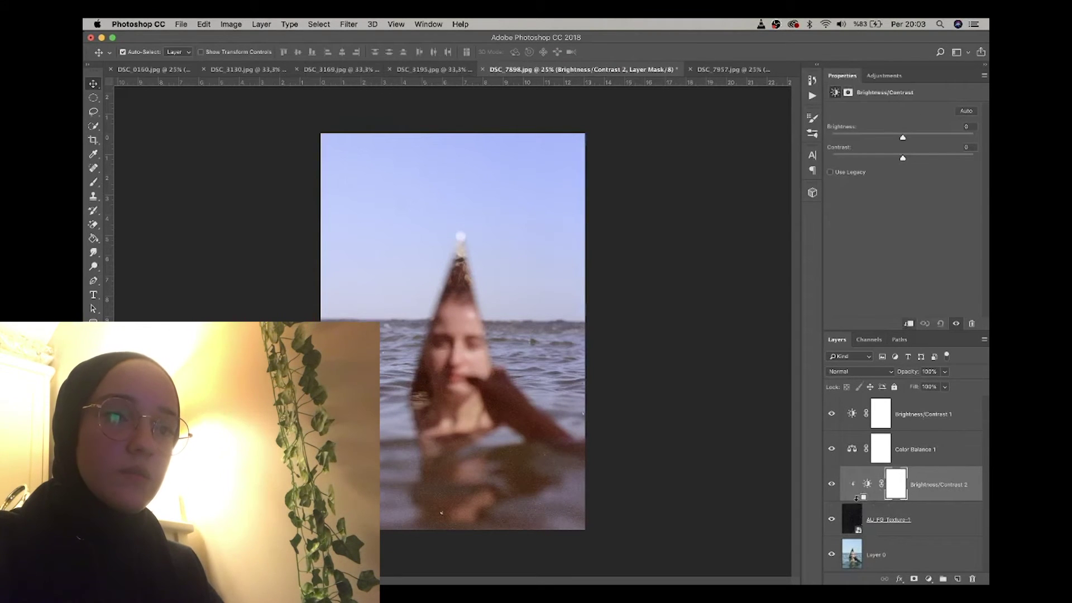
{"action": "left_click_drag", "start_coordinate": [903, 158], "coordinate": [934, 161]}
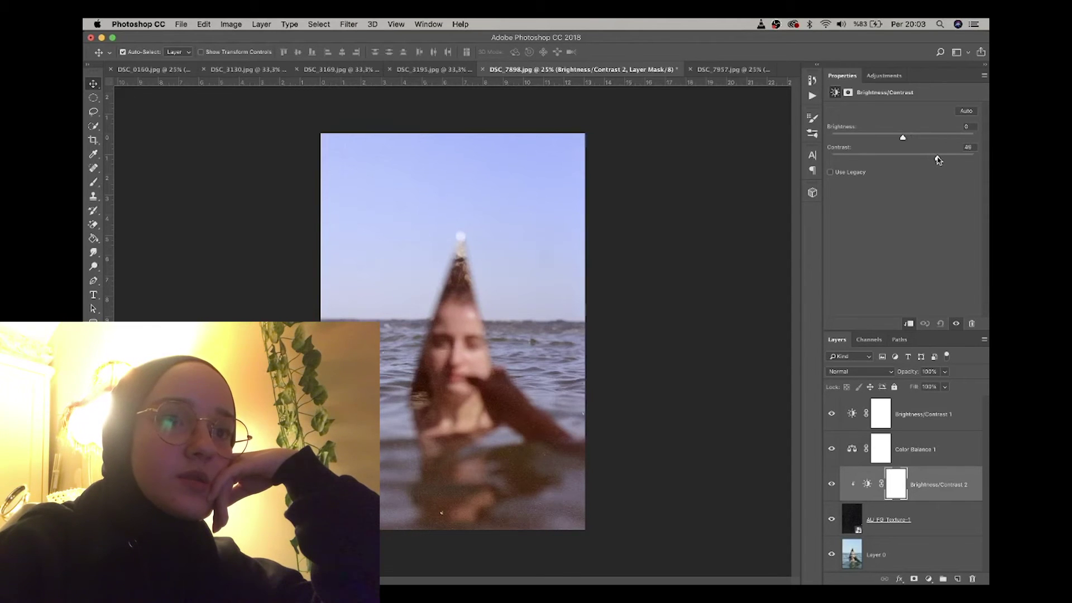
- Rotate the AU_FG_Texture-1 layer by 180° with Free Transform
{"action": "left_click", "coordinate": [947, 517]}
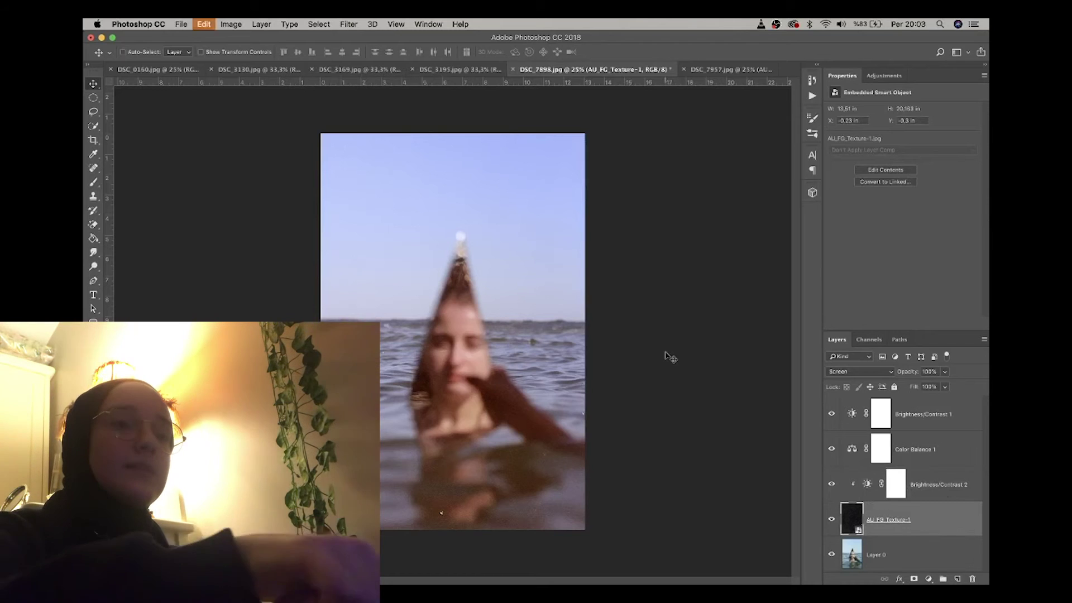
{"action": "key", "text": "super+t"}
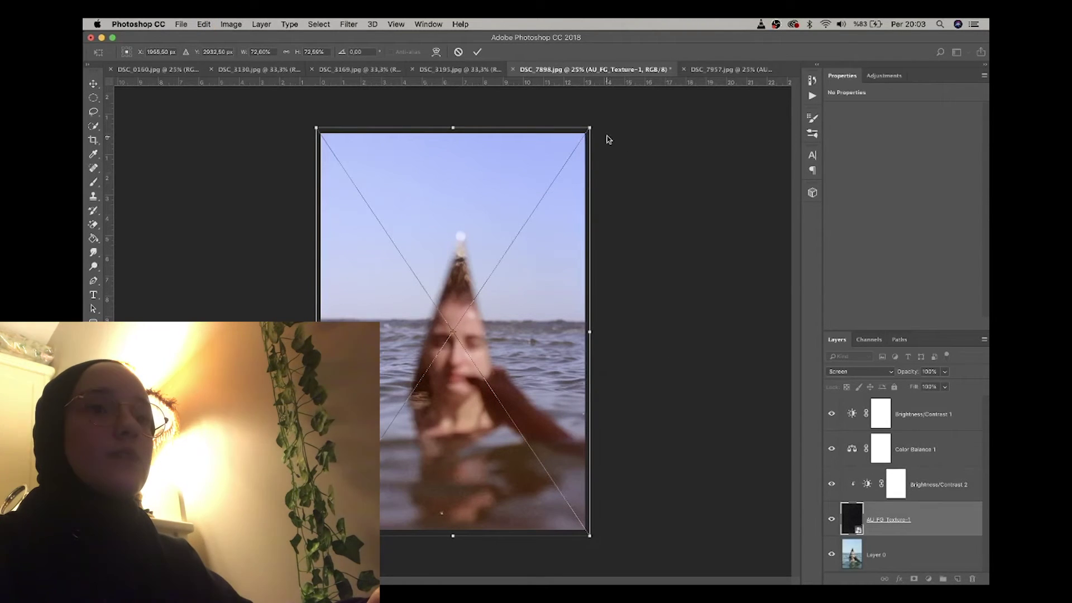
{"action": "right_click", "coordinate": [509, 183]}
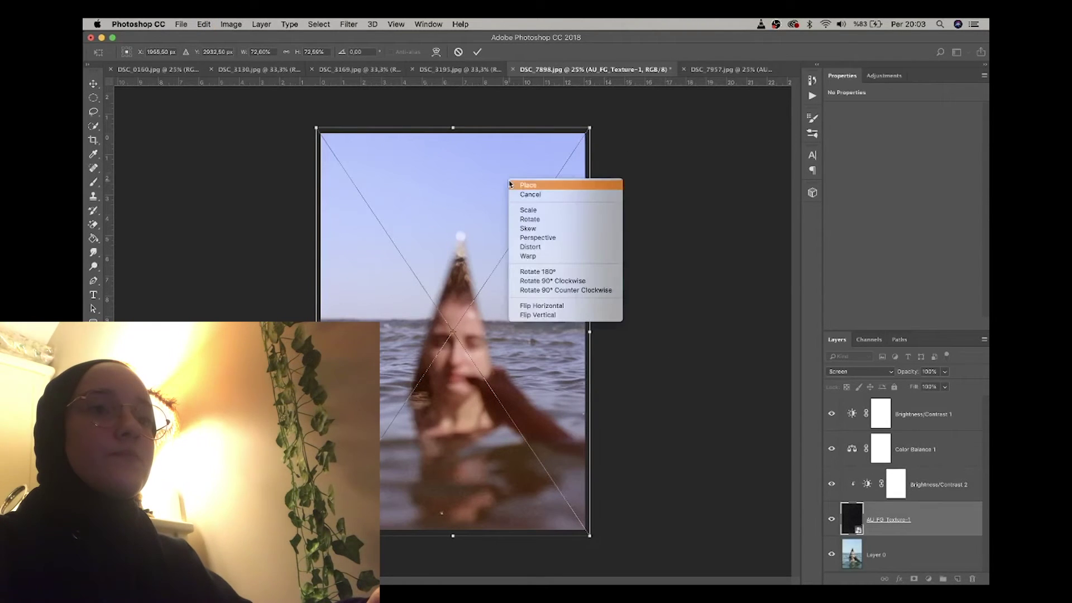
{"action": "left_click", "coordinate": [560, 272]}
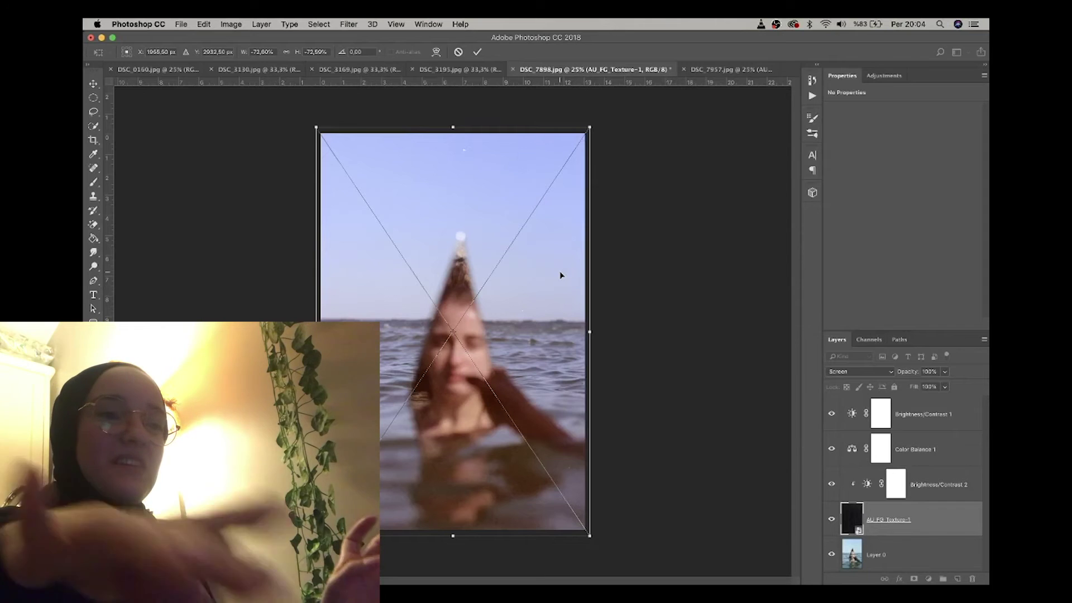
{"action": "key", "text": "Return"}
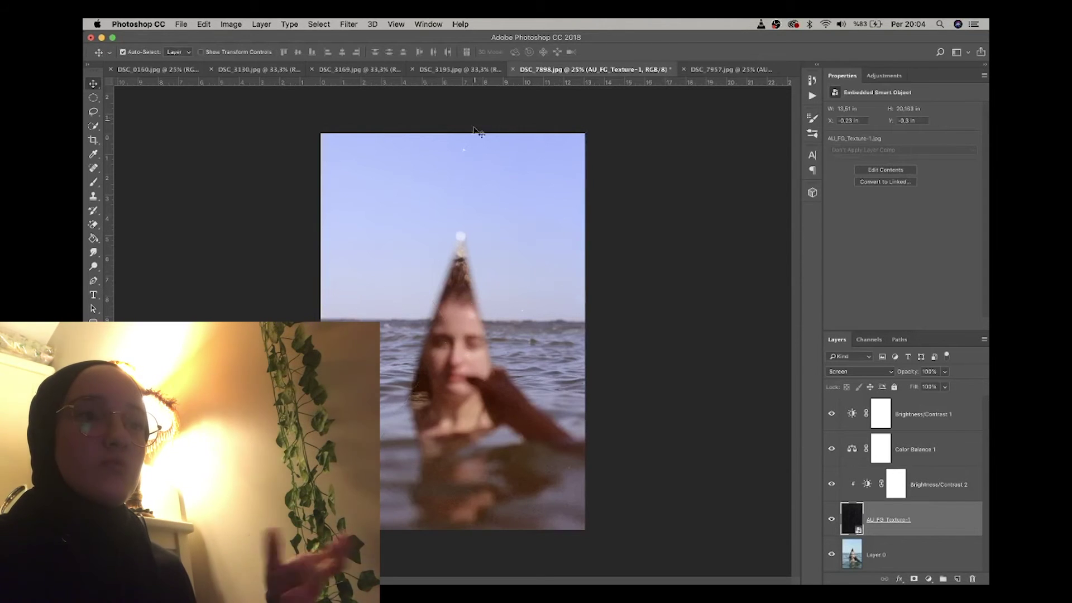
- Compare the DSC_7898.jpg edit with the other open photos, including DSC_7957.jpg
{"action": "key", "text": "ctrl+Tab"}
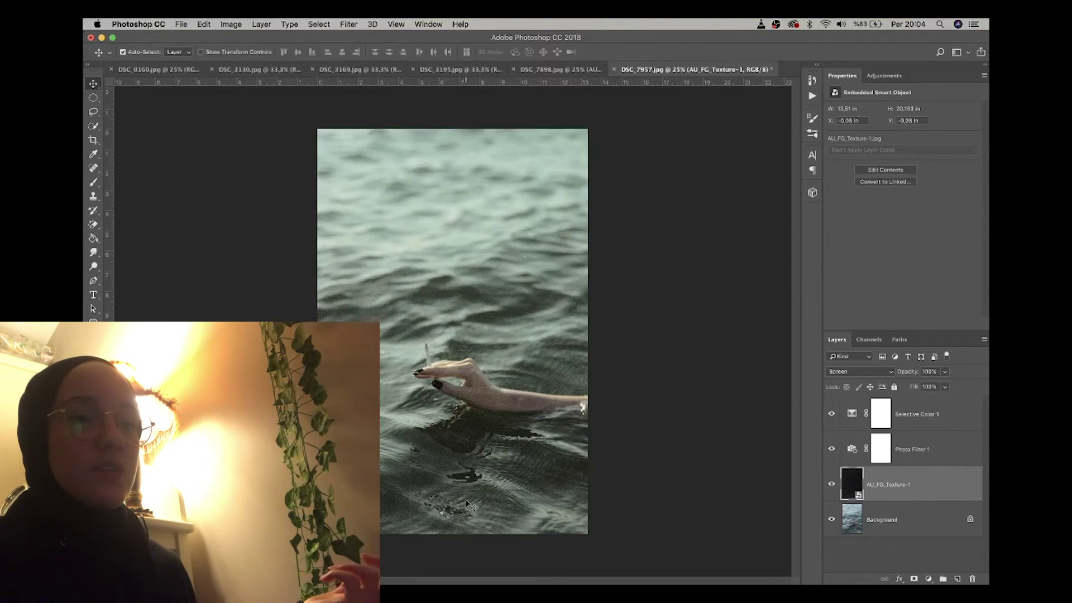
{"action": "left_click", "coordinate": [566, 69]}
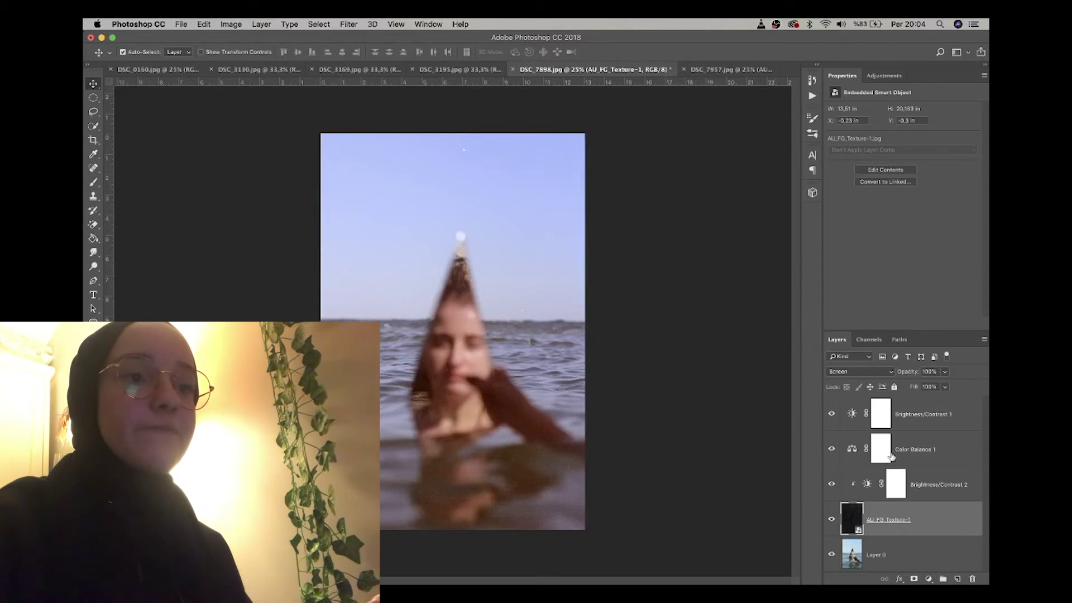
{"action": "left_click", "coordinate": [461, 70]}
{"action": "left_click", "coordinate": [586, 69]}
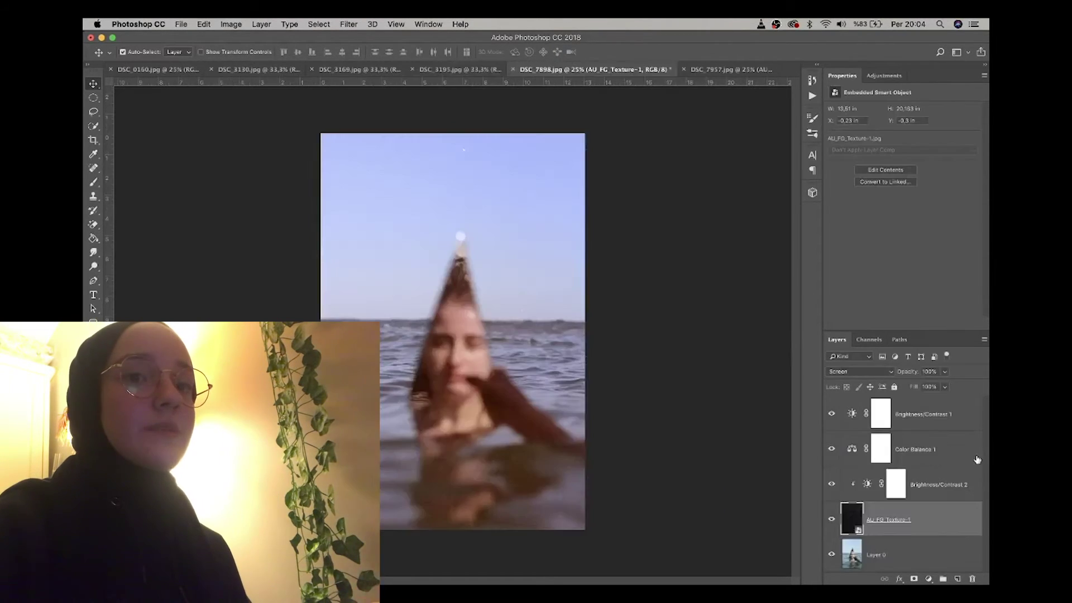
- Add a Selective Color layer above Color Balance and set Magentas to cyan +100, magenta +100, yellow -100 and black +8
{"action": "left_click", "coordinate": [965, 452]}
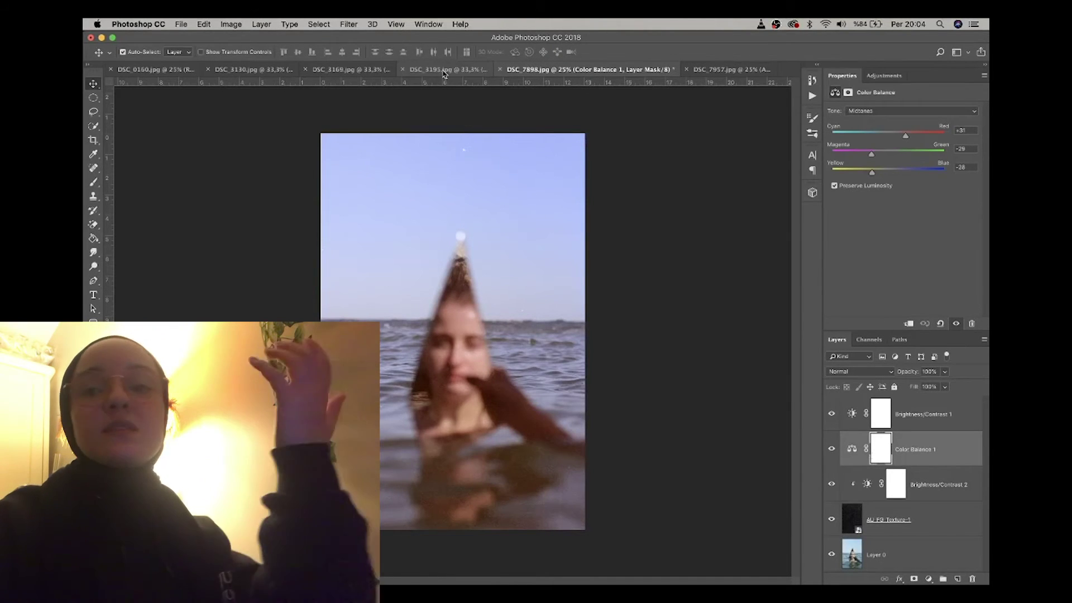
{"action": "left_click", "coordinate": [885, 76]}
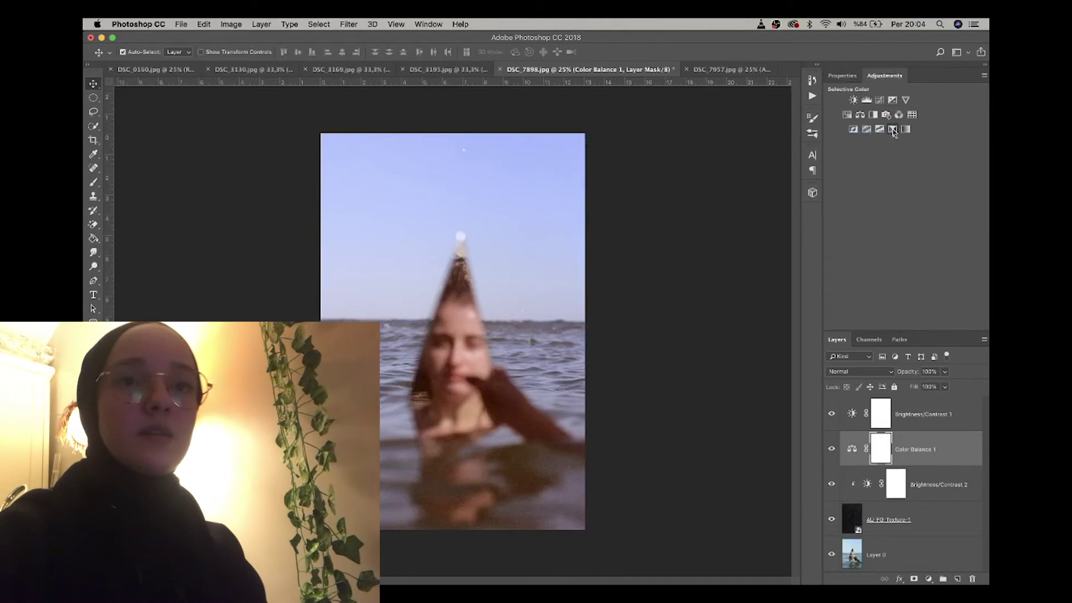
{"action": "left_click", "coordinate": [905, 129]}
{"action": "left_click", "coordinate": [918, 124]}
{"action": "left_click", "coordinate": [911, 147]}
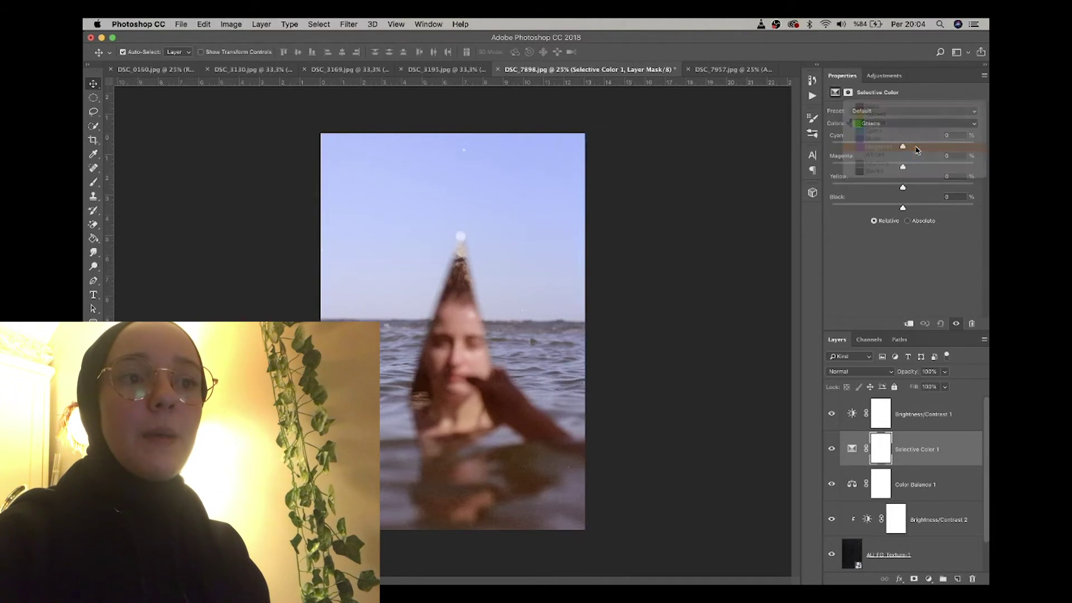
{"action": "left_click_drag", "start_coordinate": [904, 145], "coordinate": [751, 154]}
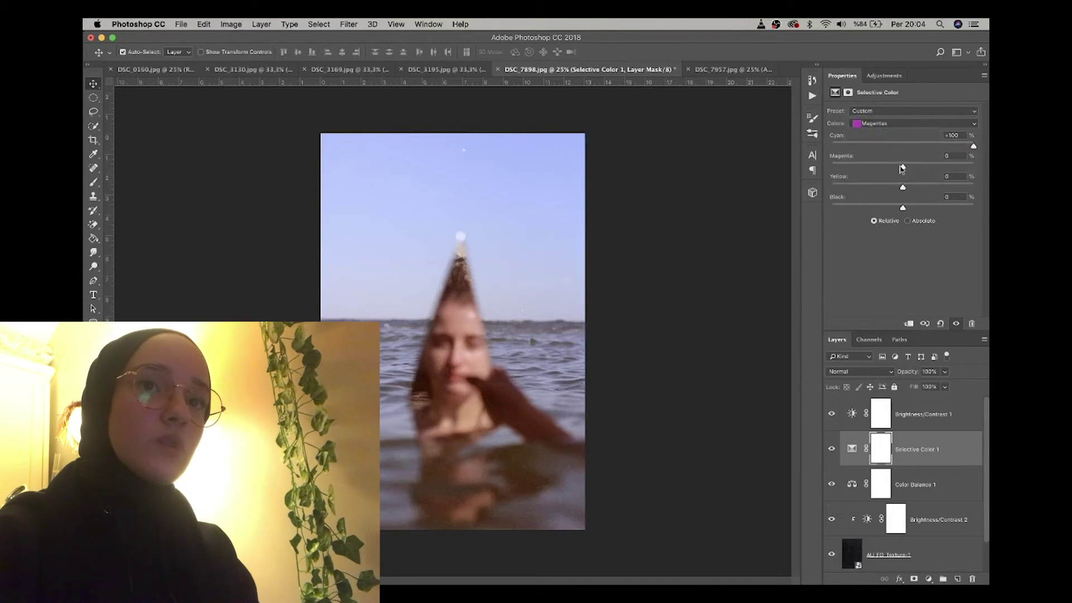
{"action": "left_click_drag", "start_coordinate": [748, 167], "coordinate": [974, 167]}
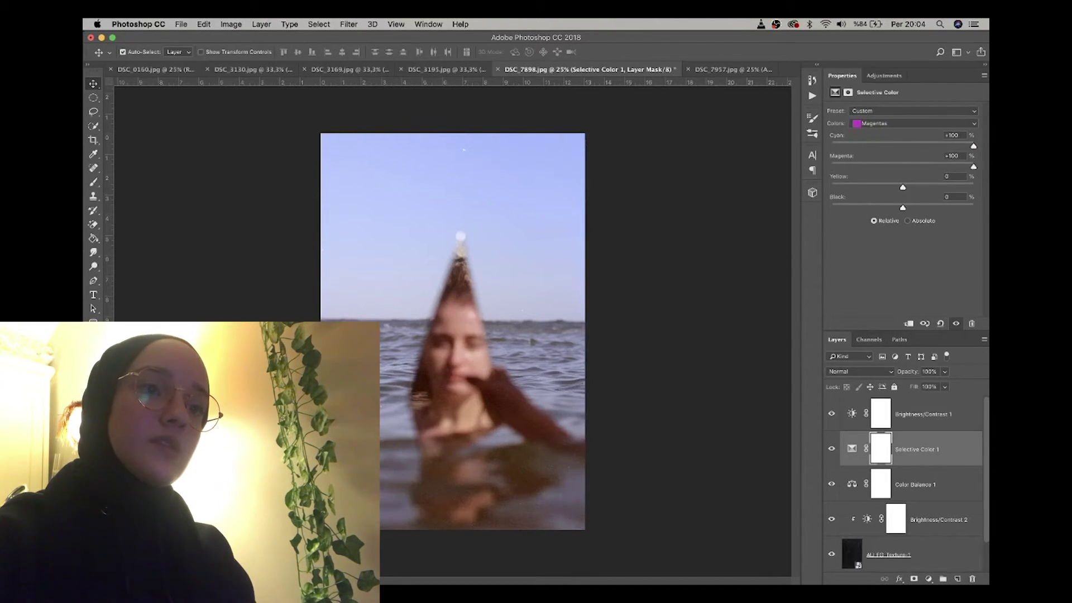
{"action": "left_click_drag", "start_coordinate": [902, 187], "coordinate": [827, 187]}
{"action": "left_click_drag", "start_coordinate": [902, 207], "coordinate": [909, 210]}
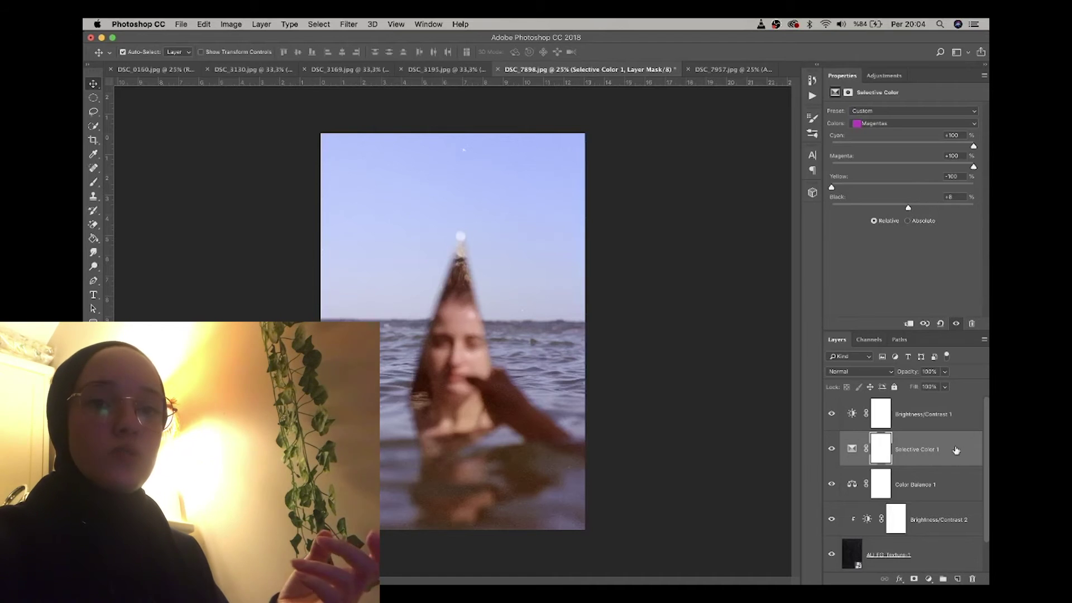
- Review the Selective Color and Color Balance adjustments on the DSC_7898.jpg edit
{"action": "left_click", "coordinate": [852, 448]}
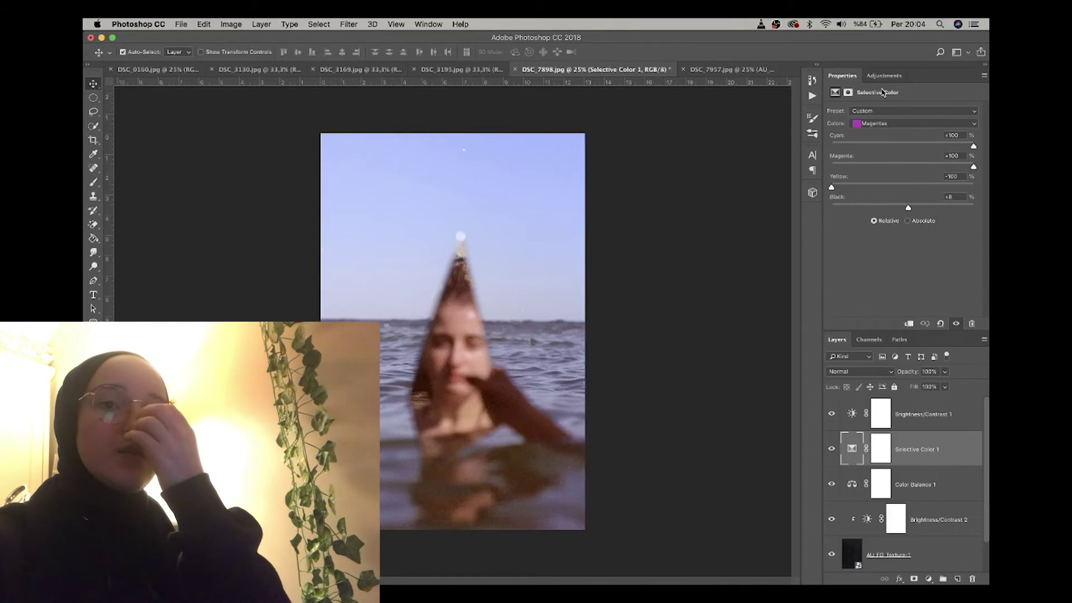
{"action": "left_click", "coordinate": [882, 76]}
{"action": "left_click", "coordinate": [942, 495]}
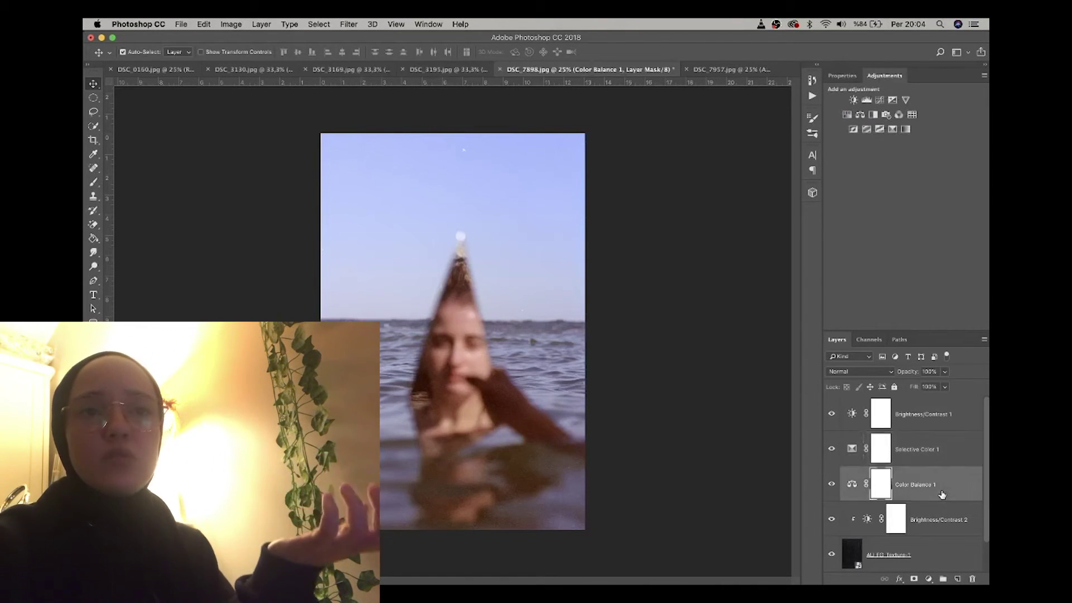
{"action": "left_click", "coordinate": [839, 73]}
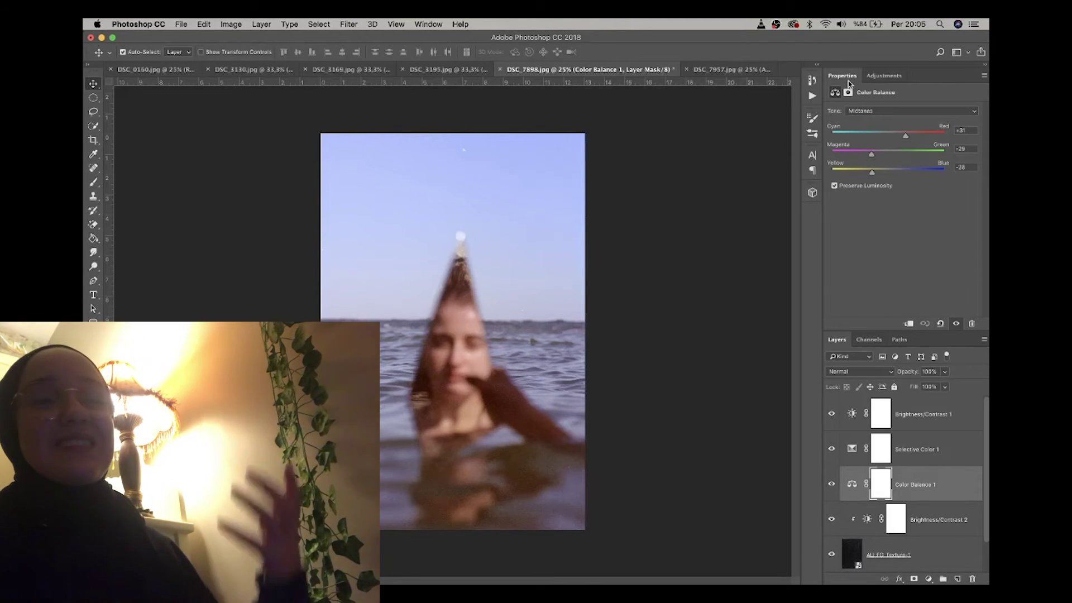
- Place AU_FG_Texture-2.jpg from the Film-Grain-Textures folder onto DSC_3195.jpg and scale it slightly beyond the photo's edges
{"action": "left_click", "coordinate": [441, 69]}
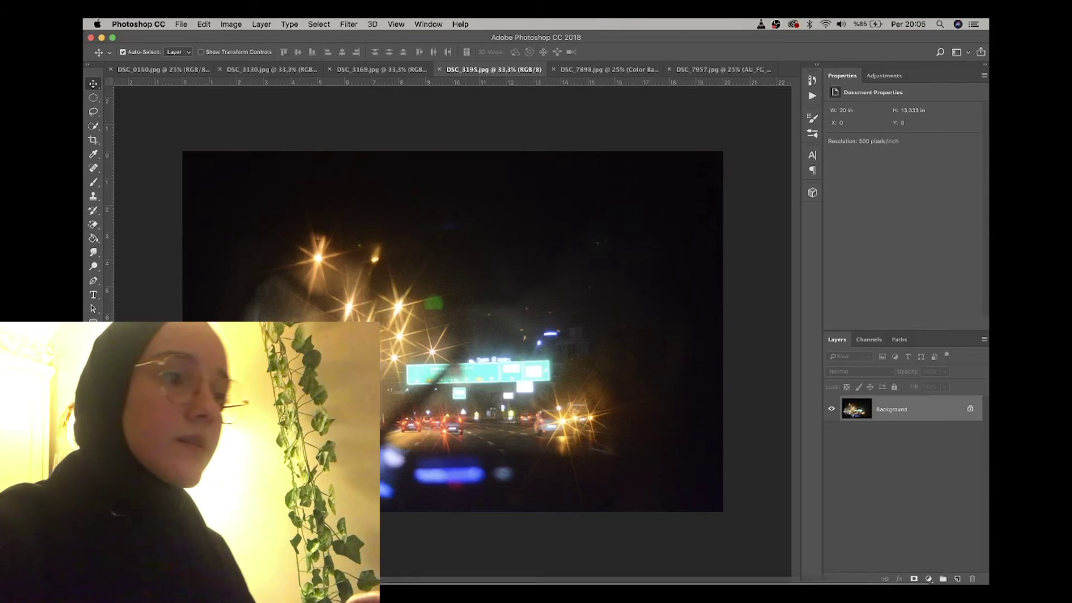
{"action": "left_click", "coordinate": [115, 569]}
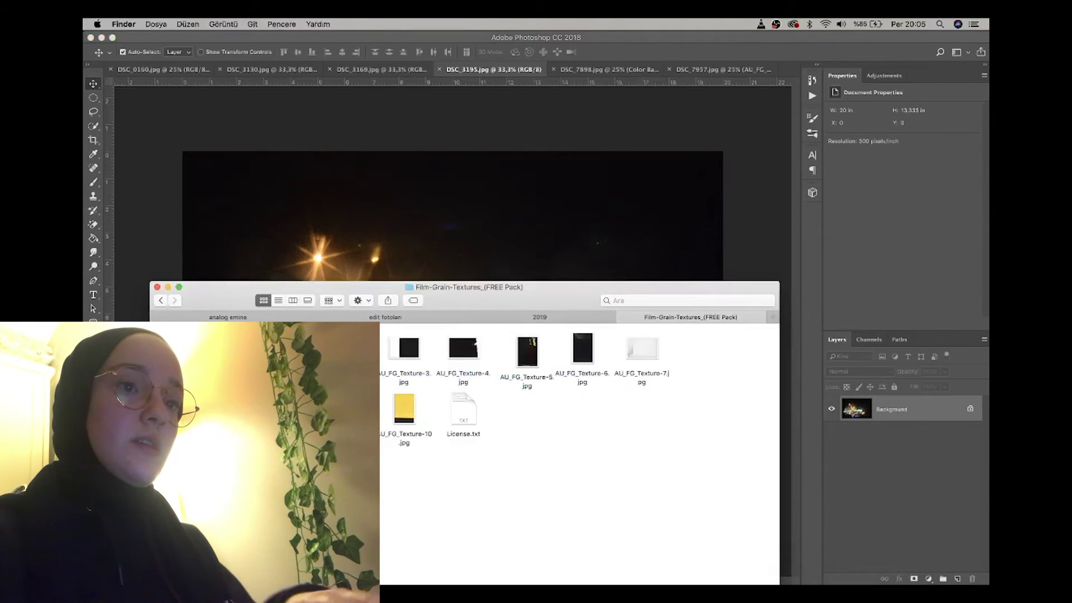
{"action": "left_click_drag", "start_coordinate": [349, 349], "coordinate": [395, 215]}
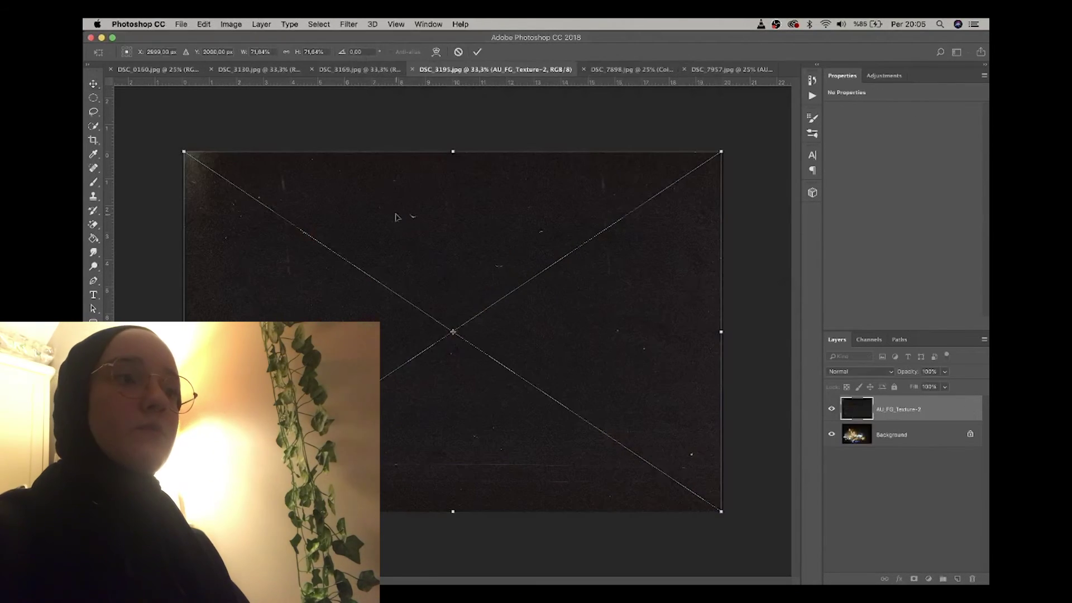
{"action": "left_click_drag", "start_coordinate": [184, 151], "coordinate": [179, 149]}
{"action": "left_click_drag", "start_coordinate": [302, 220], "coordinate": [306, 221]}
{"action": "key", "text": "Return"}
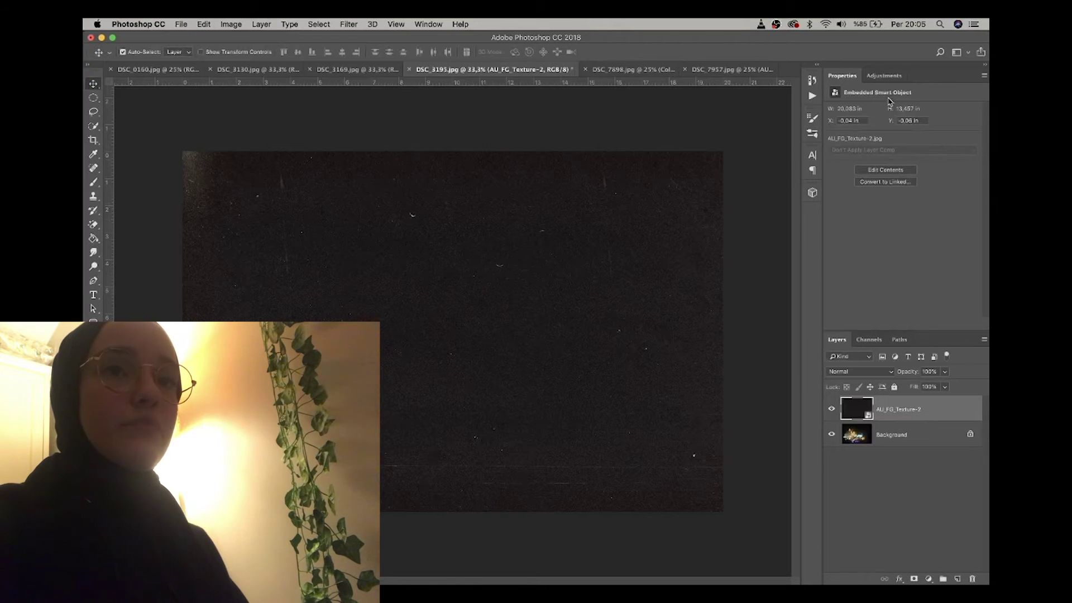
- Set the AU_FG_Texture-2 layer's blend mode to Screen
{"action": "left_click", "coordinate": [860, 372]}
{"action": "left_click", "coordinate": [848, 371]}
{"action": "left_click", "coordinate": [895, 387]}
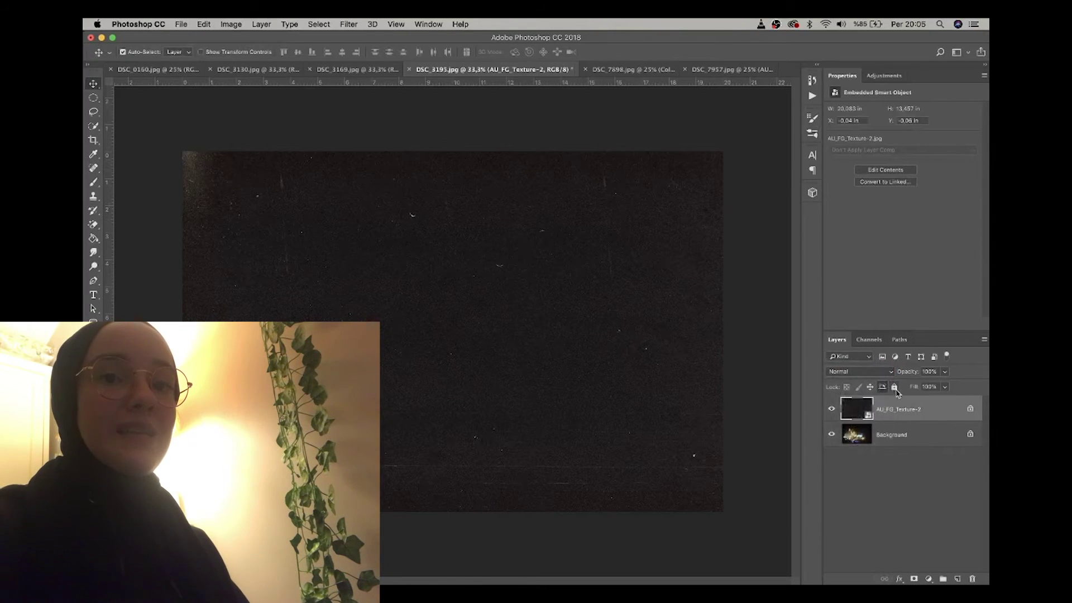
{"action": "left_click", "coordinate": [887, 372]}
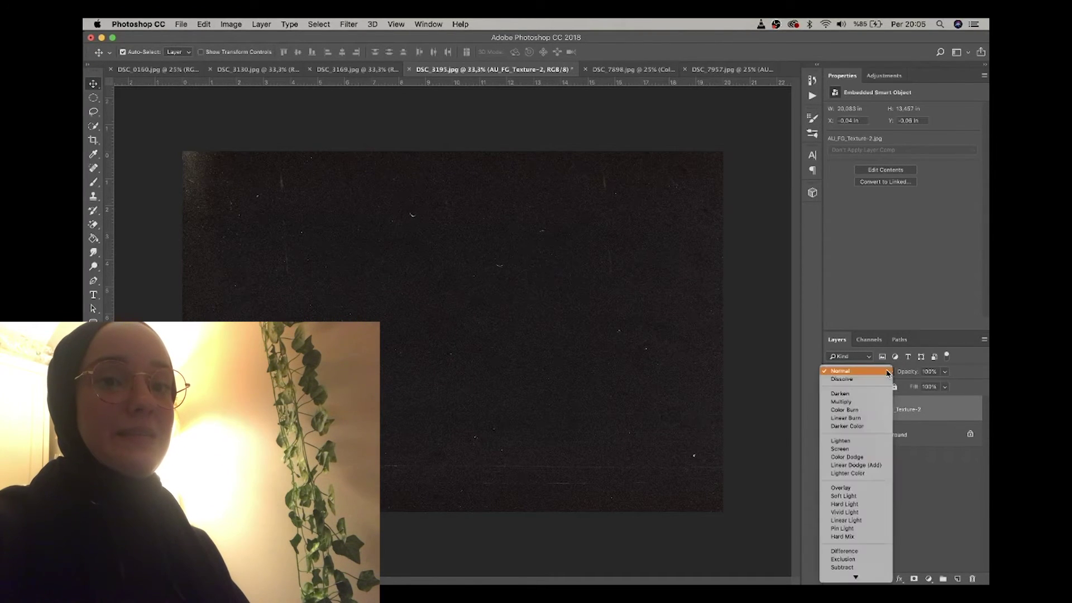
{"action": "left_click", "coordinate": [853, 449]}
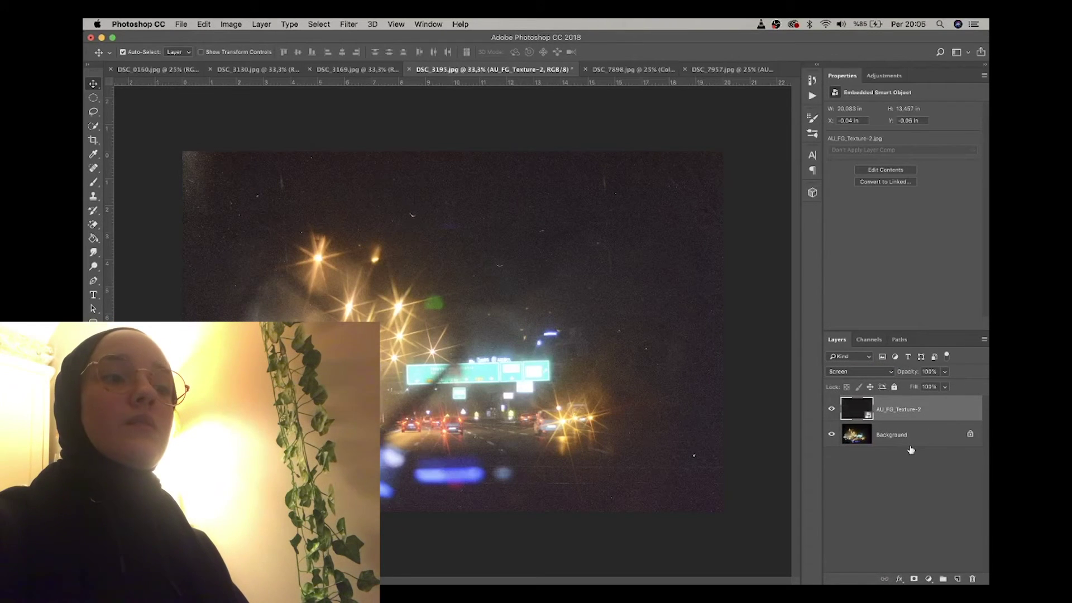
- Add a Brightness/Contrast adjustment clipped to the AU_FG_Texture-2 layer and set its contrast to 83
{"action": "left_click", "coordinate": [880, 76]}
{"action": "left_click", "coordinate": [835, 102]}
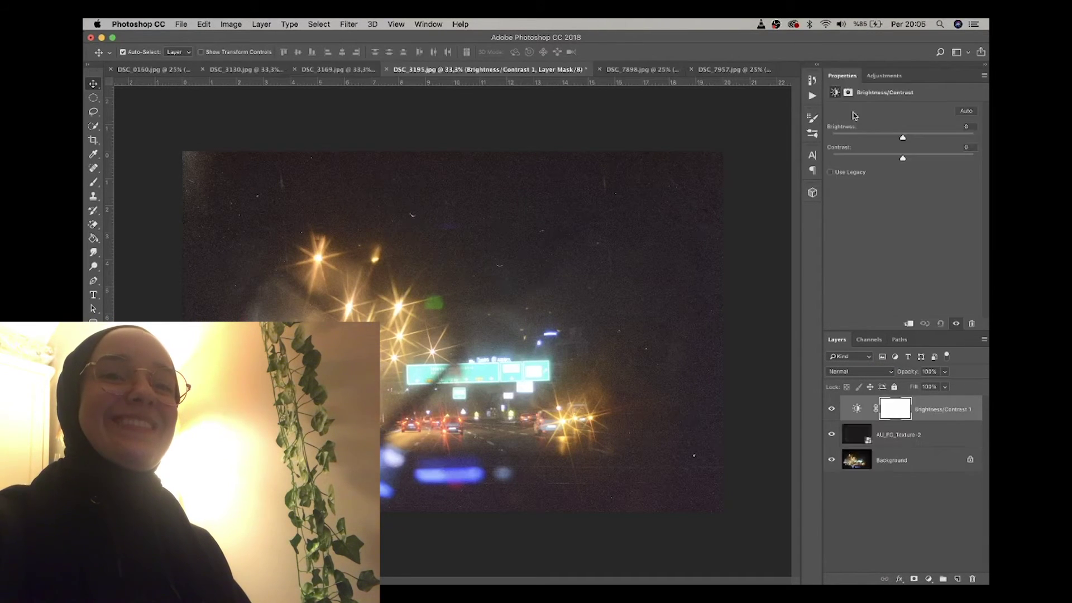
{"action": "key", "text": "super+alt+g"}
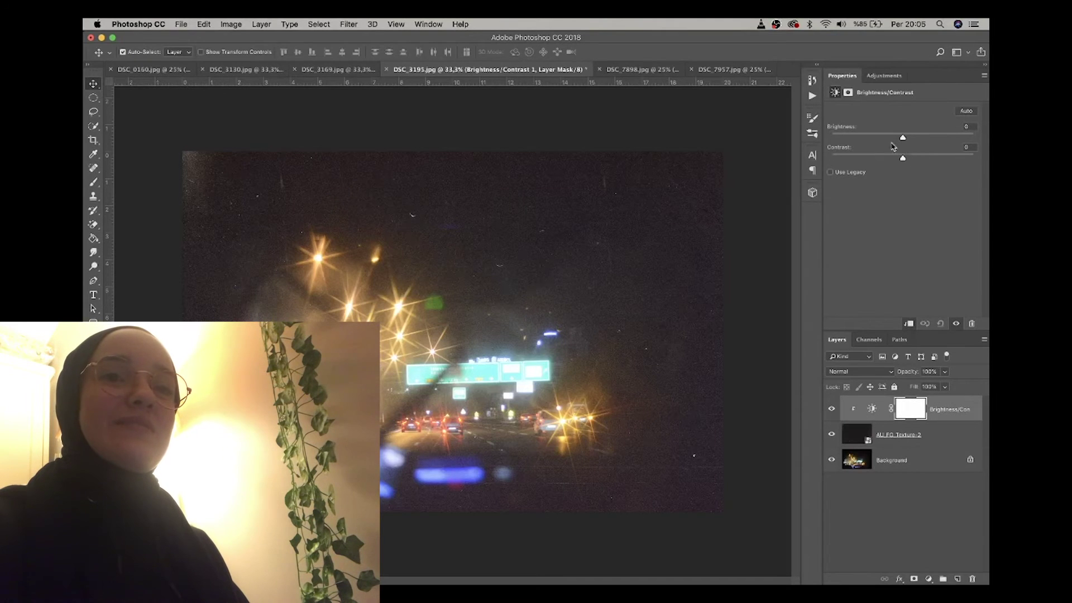
{"action": "left_click_drag", "start_coordinate": [938, 159], "coordinate": [957, 156]}
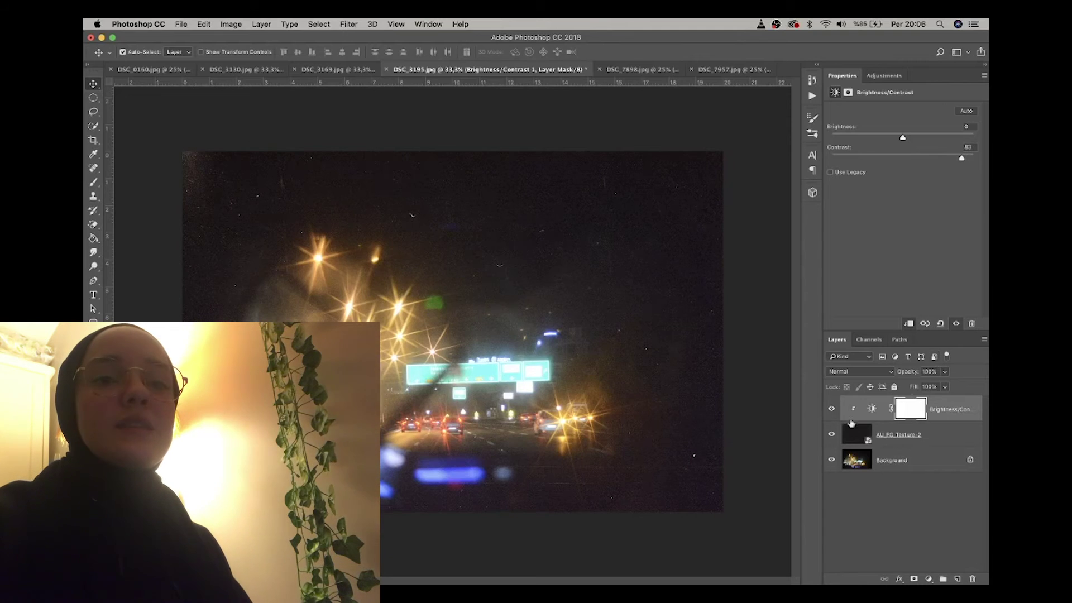
- Hide the clipped Brightness/Contrast adjustment and try the AU_FG_Texture-2 layer at 58% opacity
{"action": "left_click", "coordinate": [831, 409]}
{"action": "left_click", "coordinate": [938, 427]}
{"action": "left_click", "coordinate": [945, 373]}
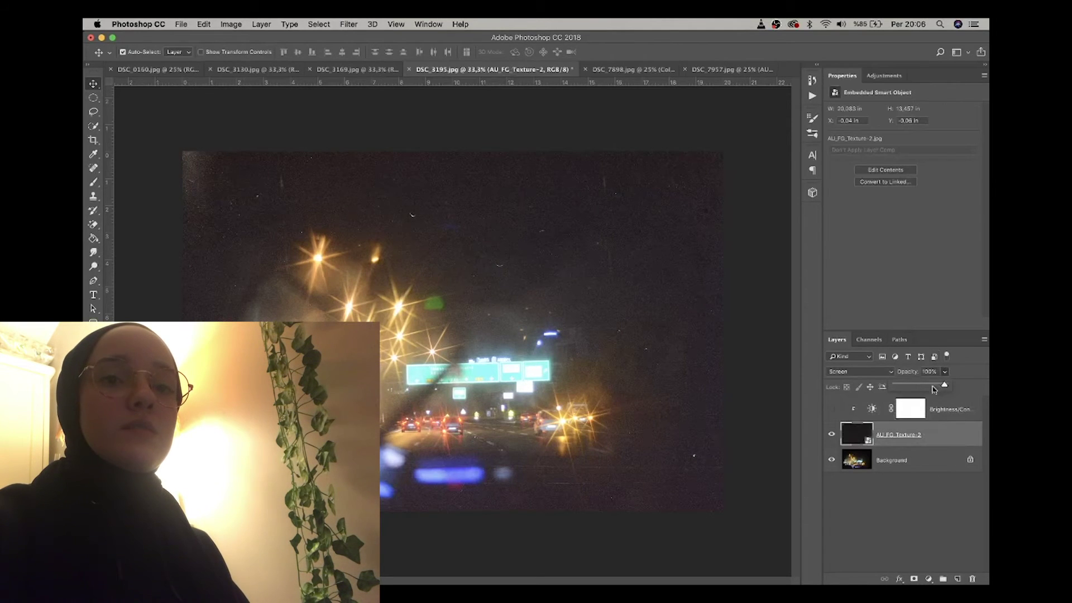
{"action": "left_click_drag", "start_coordinate": [914, 388], "coordinate": [909, 389]}
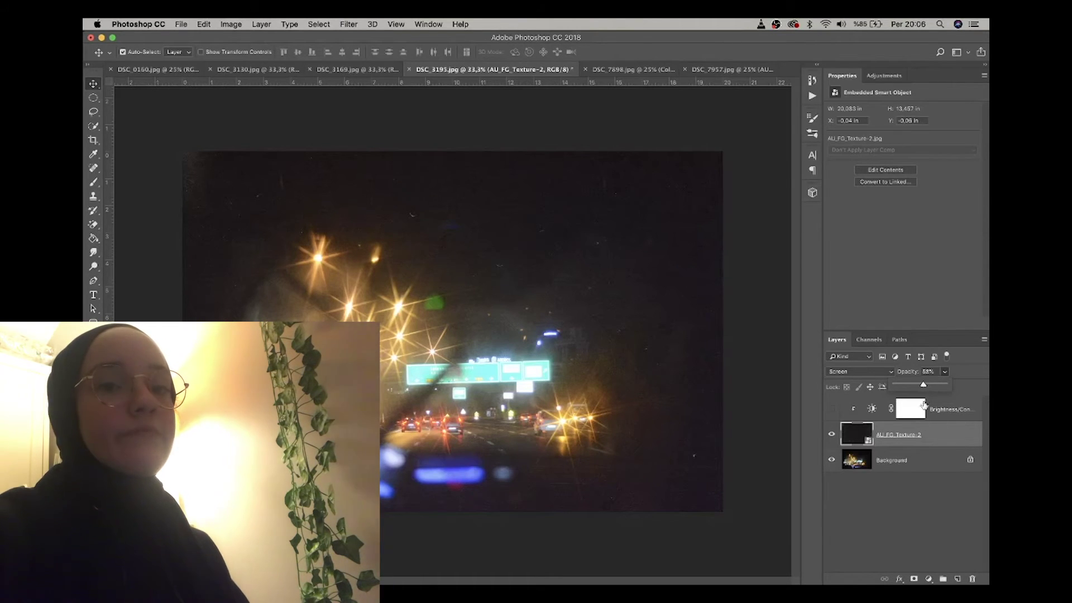
{"action": "left_click", "coordinate": [941, 439]}
{"action": "left_click", "coordinate": [830, 410]}
{"action": "left_click", "coordinate": [831, 410]}
- Raise the AU_FG_Texture-2 layer's opacity and show the clipped Brightness/Contrast adjustment again with its brightness at -17
{"action": "left_click", "coordinate": [944, 372]}
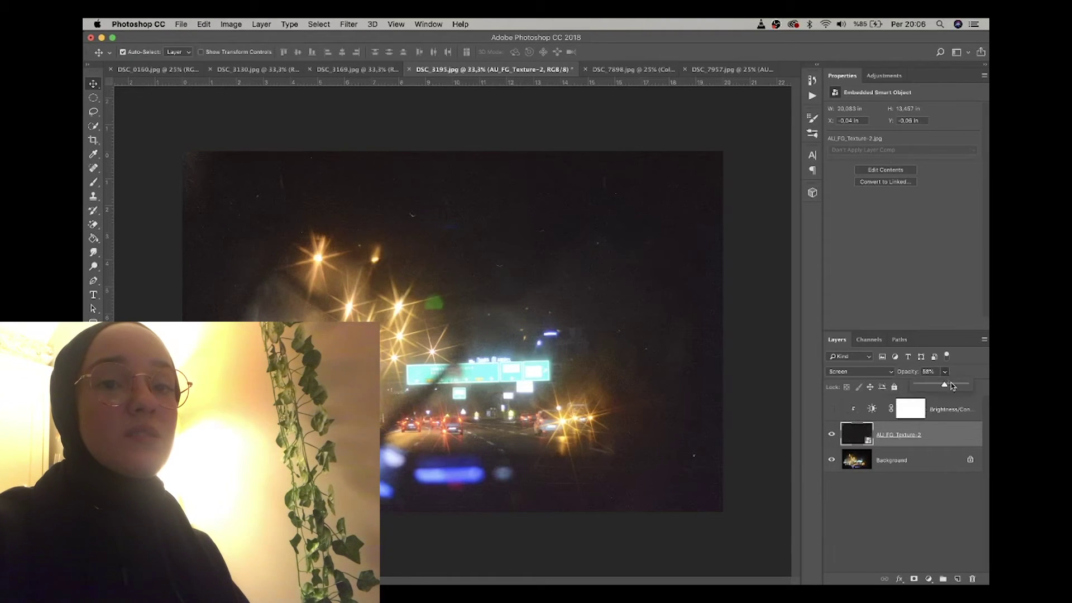
{"action": "left_click_drag", "start_coordinate": [949, 385], "coordinate": [956, 385]}
{"action": "left_click", "coordinate": [896, 419]}
{"action": "left_click", "coordinate": [833, 411]}
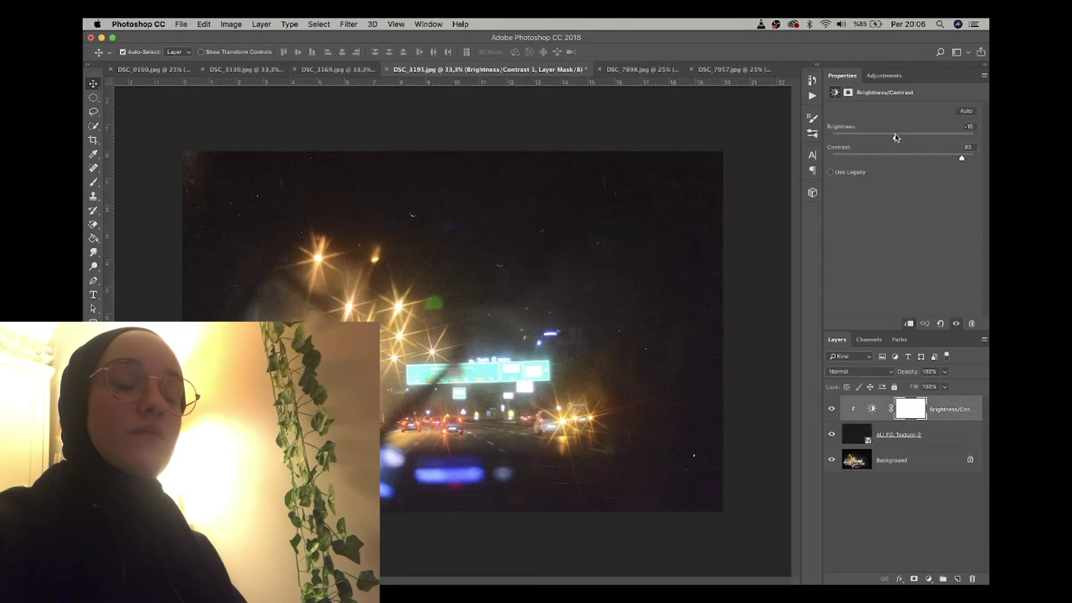
- Add a Black & White adjustment layer with the Default preset above the clipped Brightness/Contrast layer
{"action": "left_click", "coordinate": [884, 75]}
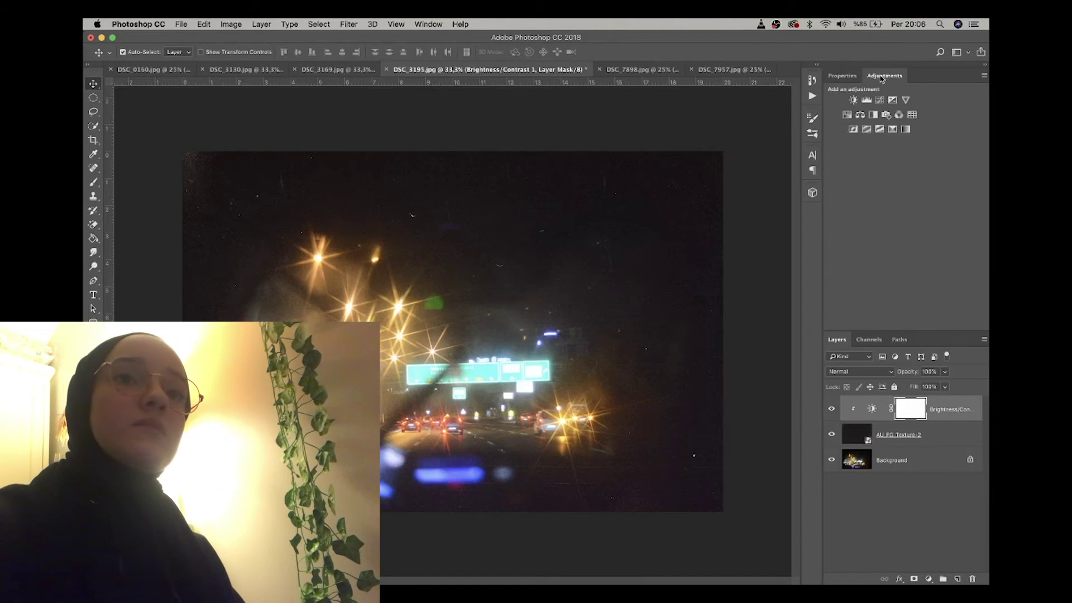
{"action": "left_click", "coordinate": [872, 116]}
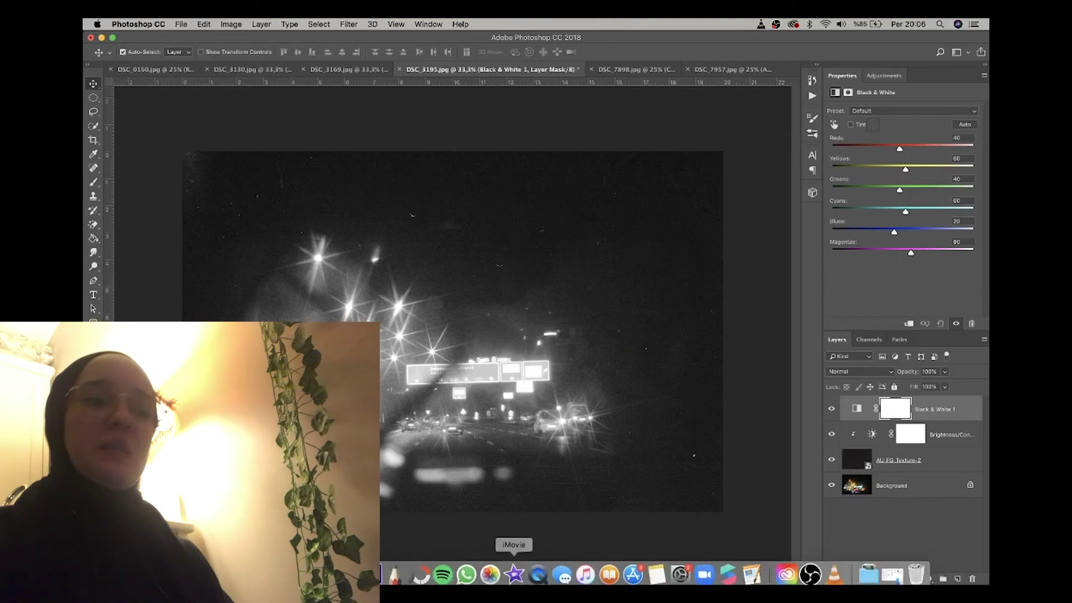
- Switch to Chrome, browse the Instagram profile's photo grid for black-and-white and colour examples, and return to Photoshop
{"action": "left_click", "coordinate": [514, 575]}
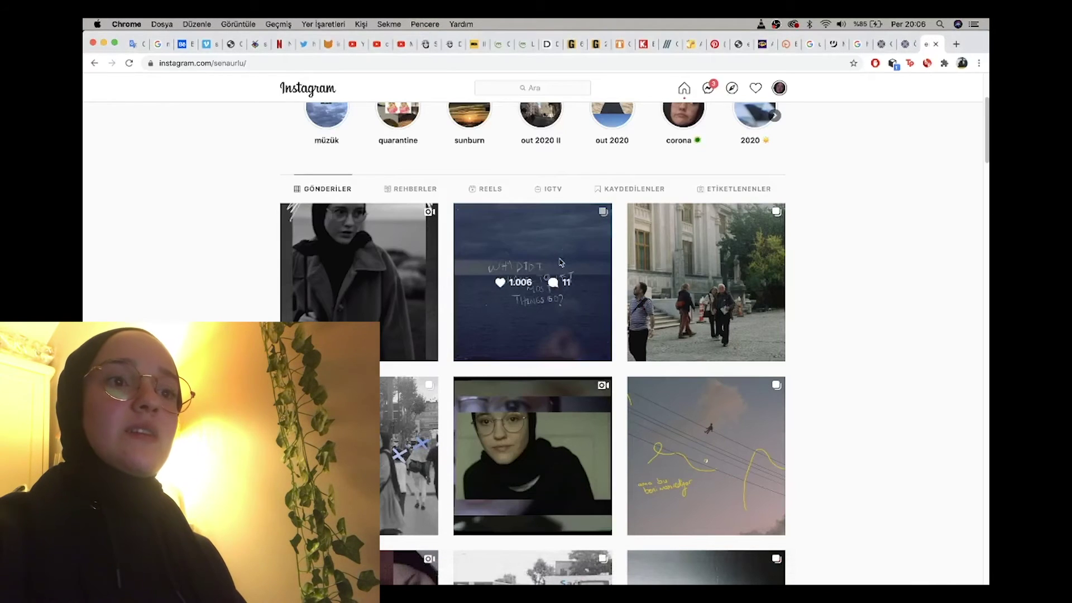
{"action": "mouse_move", "coordinate": [335, 598]}
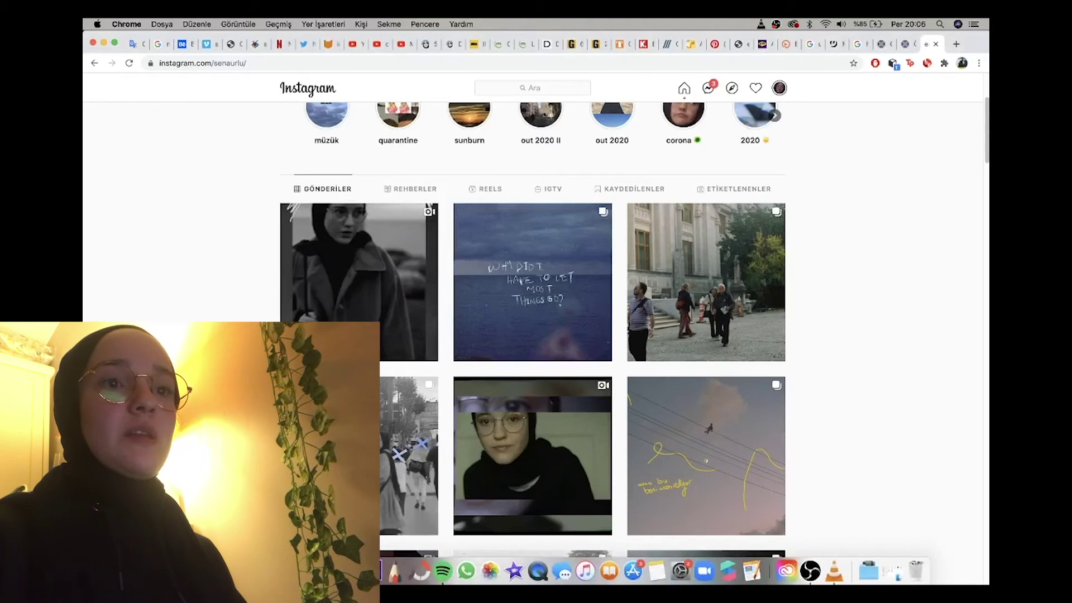
{"action": "scroll", "coordinate": [533, 343], "scroll_direction": "down", "scroll_amount": 3}
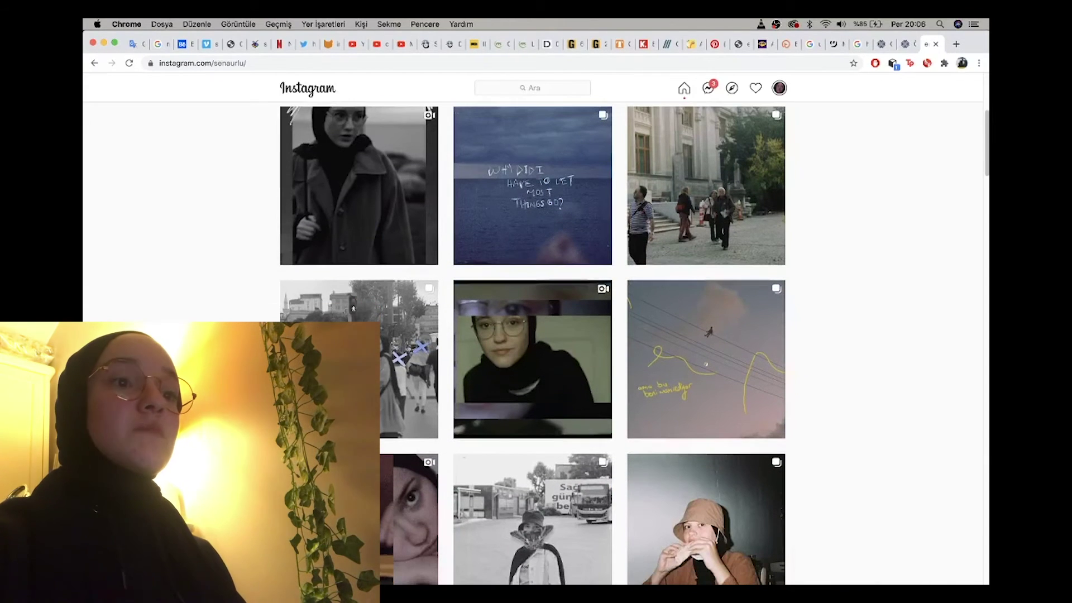
{"action": "scroll", "coordinate": [532, 343], "scroll_direction": "down", "scroll_amount": 10}
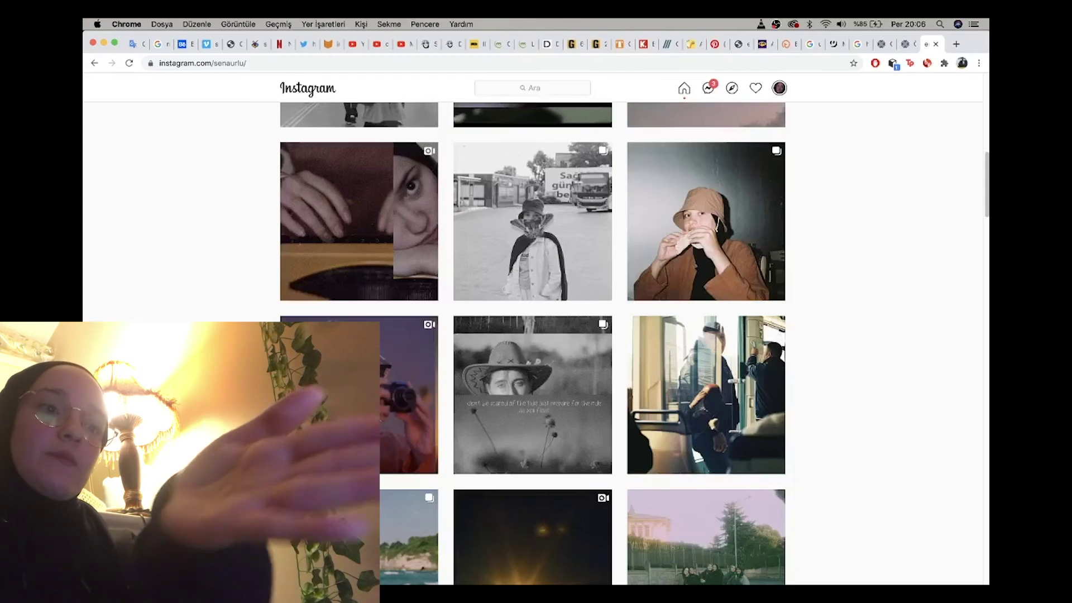
{"action": "scroll", "coordinate": [533, 343], "scroll_direction": "down", "scroll_amount": 15}
{"action": "scroll", "coordinate": [532, 343], "scroll_direction": "down", "scroll_amount": 10}
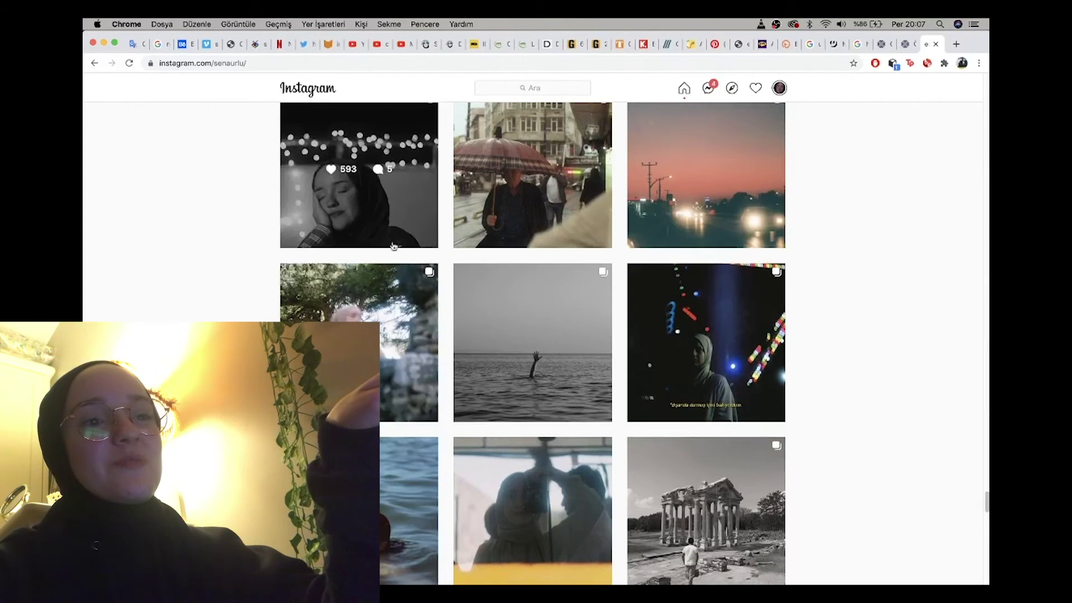
{"action": "scroll", "coordinate": [838, 495], "scroll_direction": "down", "scroll_amount": 15}
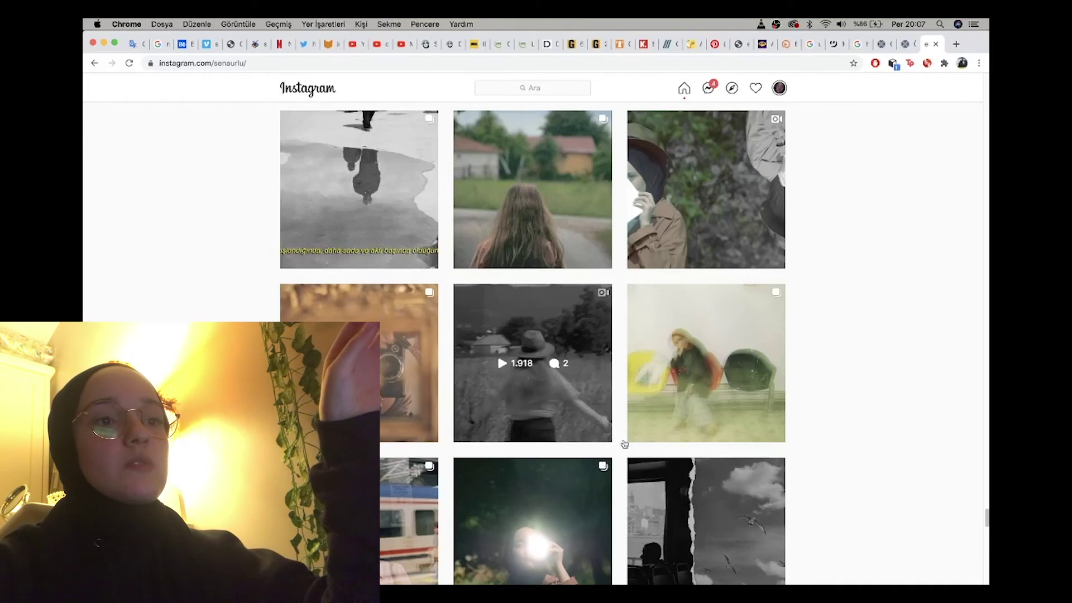
{"action": "scroll", "coordinate": [794, 515], "scroll_direction": "down", "scroll_amount": 10}
{"action": "scroll", "coordinate": [864, 489], "scroll_direction": "up", "scroll_amount": 20}
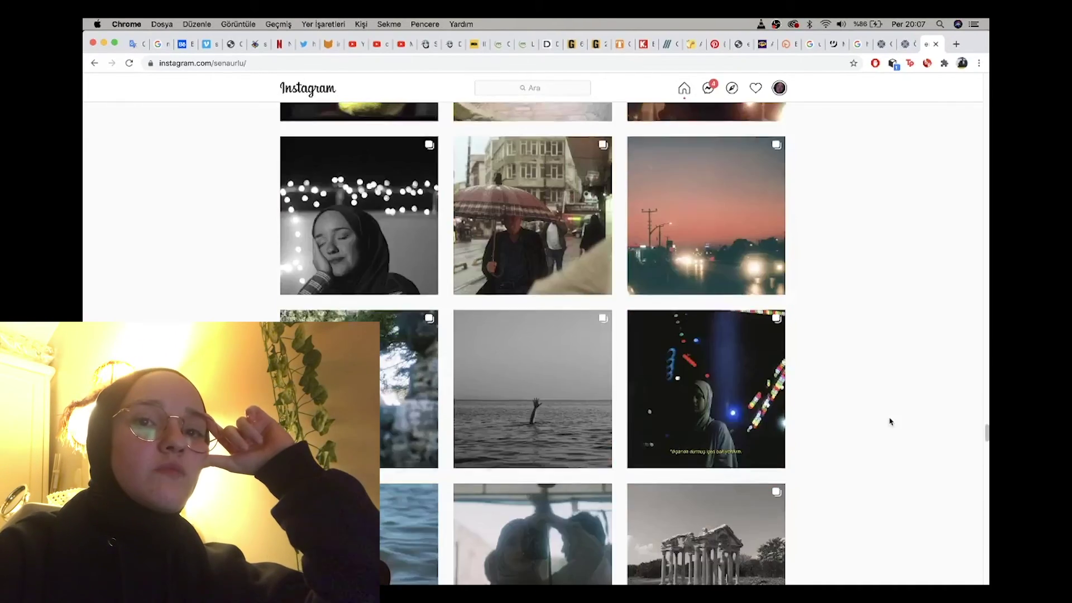
{"action": "key", "text": "super+Tab"}
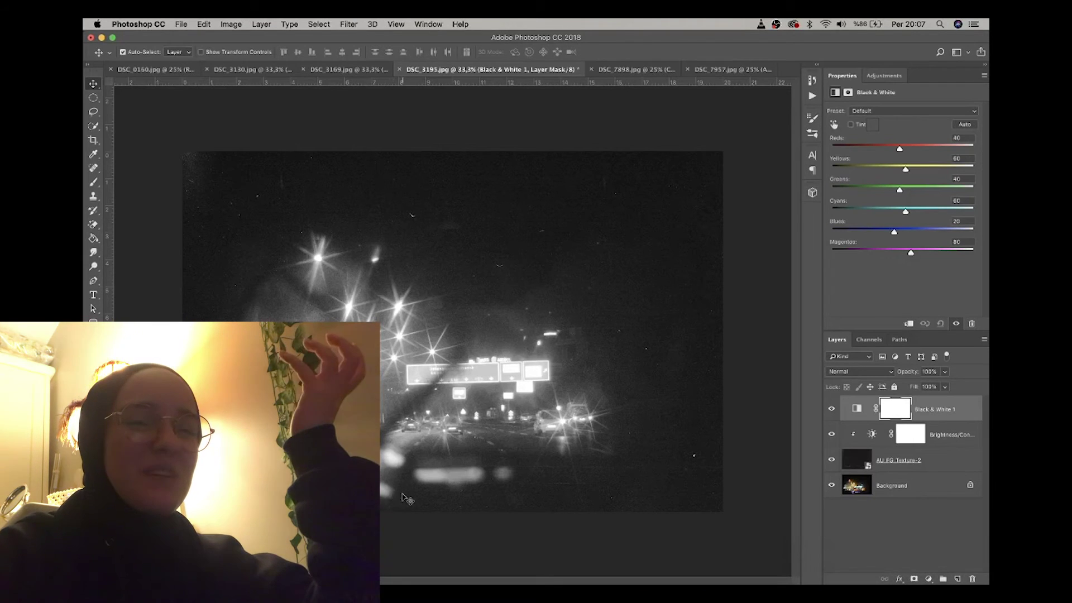
- Replace the Black & White layer with a Gradient Map adjustment using the Black, White preset
{"action": "key", "text": "BackSpace"}
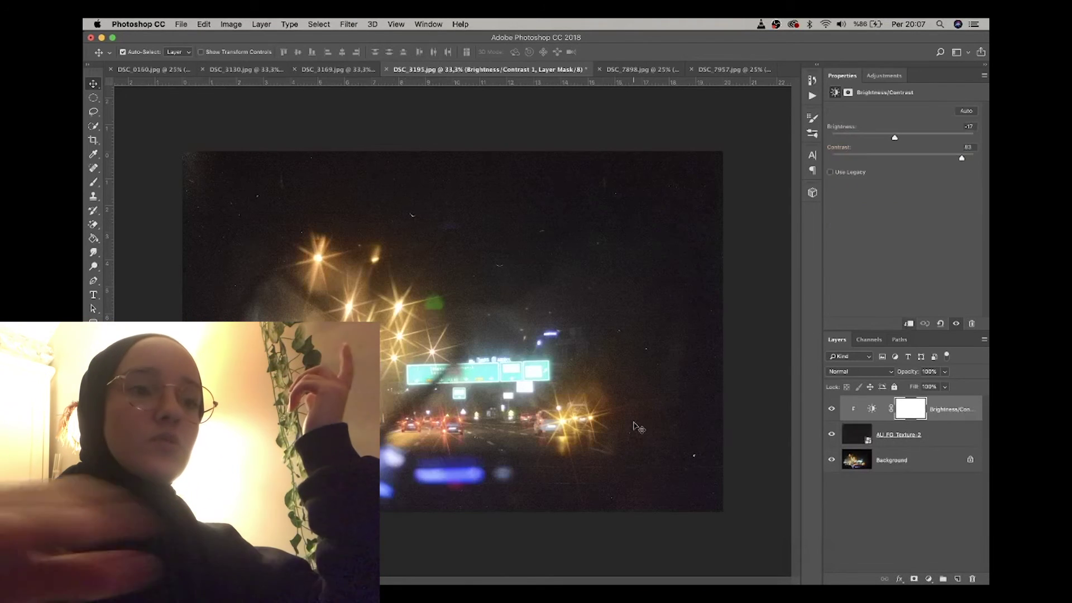
{"action": "left_click", "coordinate": [886, 79]}
{"action": "left_click", "coordinate": [905, 130]}
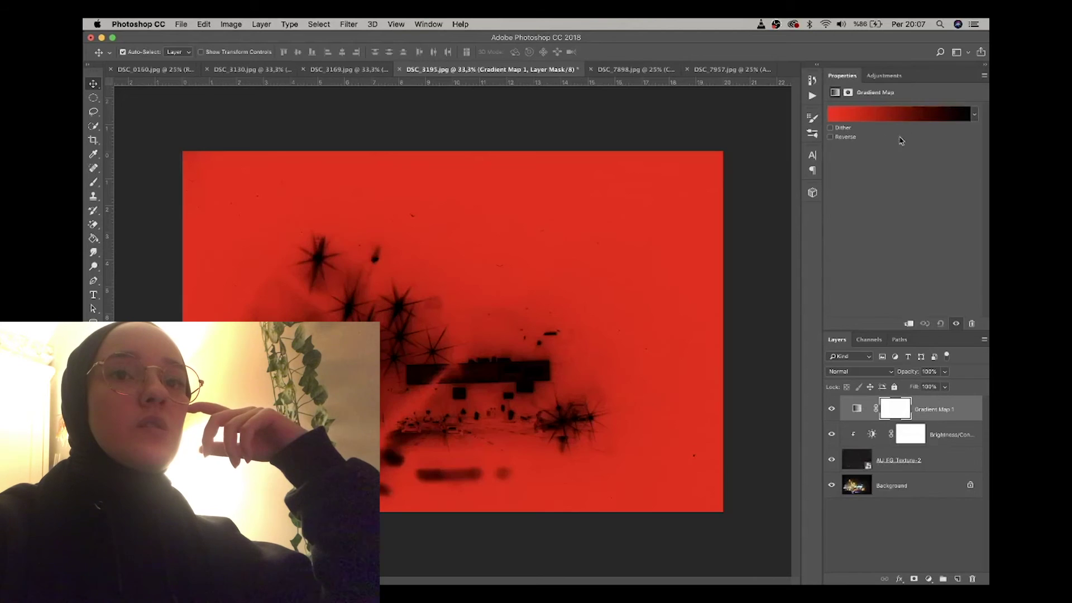
{"action": "left_click", "coordinate": [869, 115]}
{"action": "left_click", "coordinate": [705, 166]}
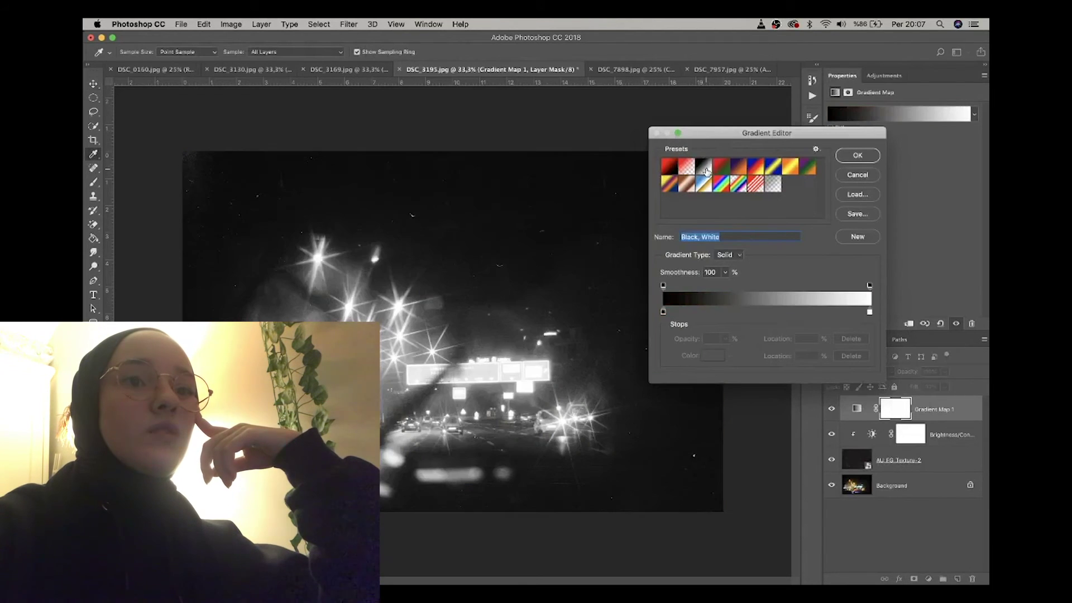
{"action": "left_click", "coordinate": [863, 159]}
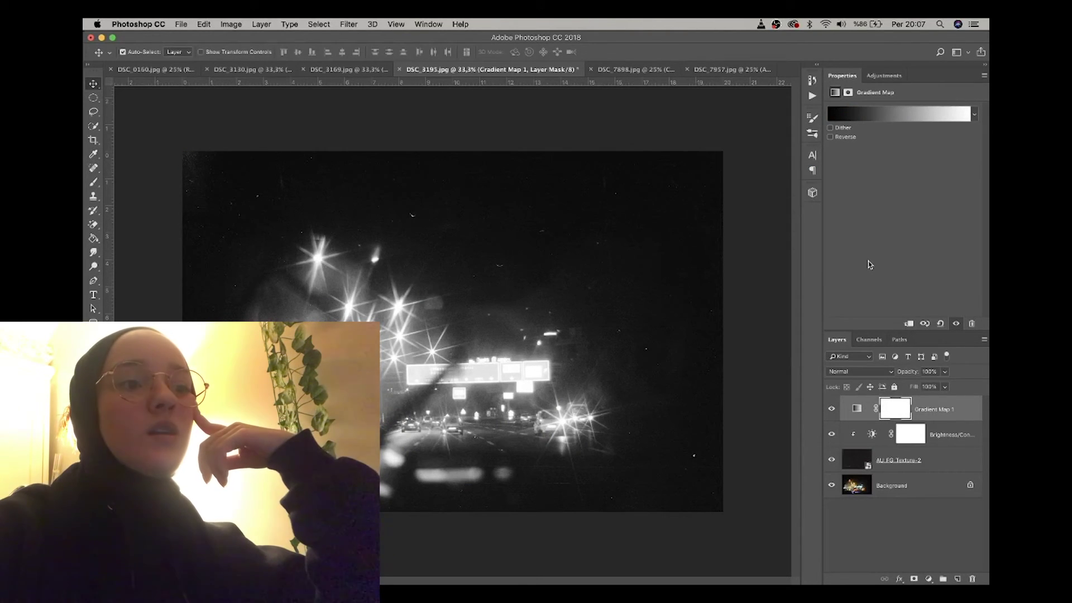
- Add a Black & White layer above the hidden Gradient Map and compare the two conversions by toggling their visibility
{"action": "key", "text": "super+comma"}
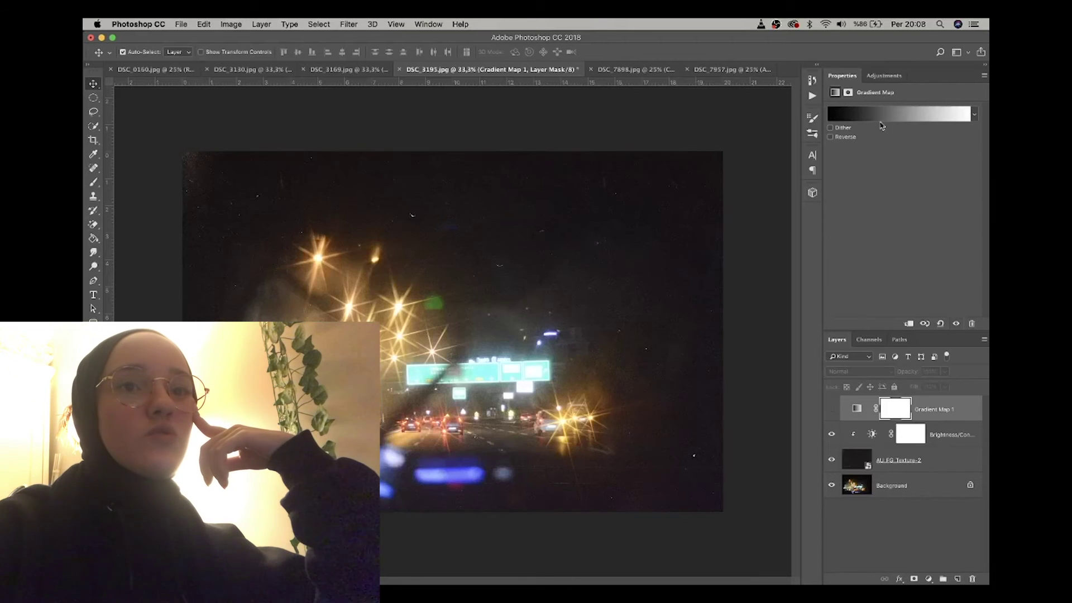
{"action": "left_click", "coordinate": [884, 75]}
{"action": "left_click", "coordinate": [873, 115]}
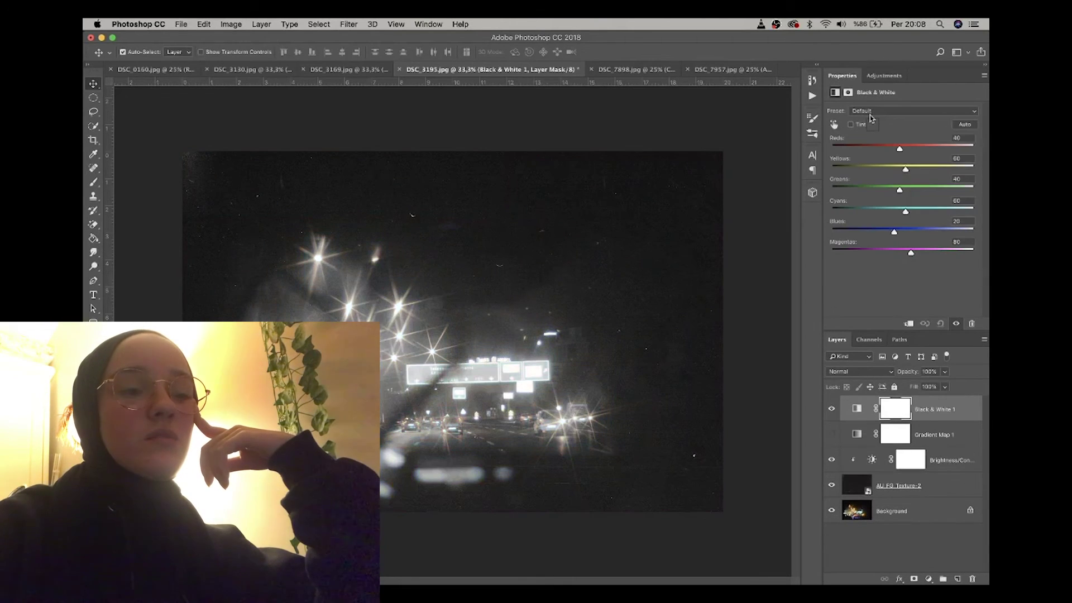
{"action": "left_click", "coordinate": [831, 409]}
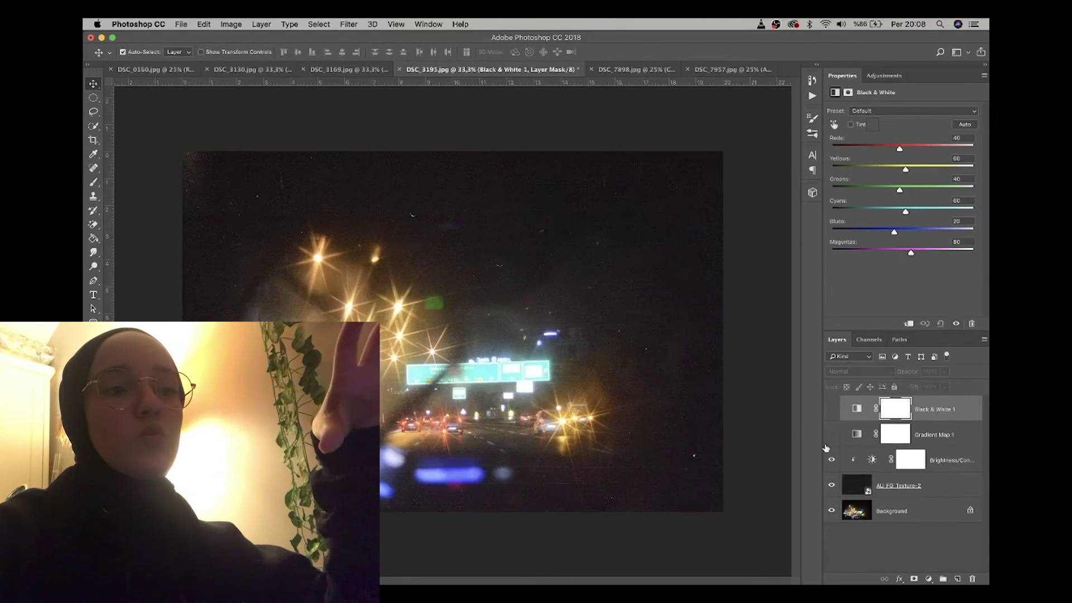
{"action": "left_click", "coordinate": [831, 435]}
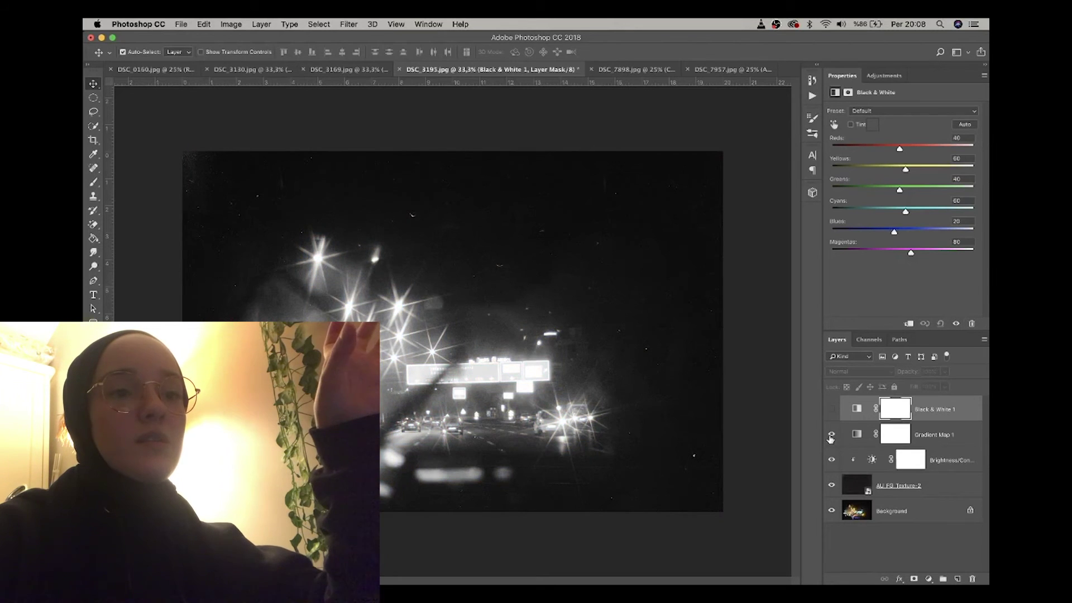
- Hide the Gradient Map and delete both the Black & White and Gradient Map adjustment layers
{"action": "left_click", "coordinate": [831, 435]}
{"action": "left_click", "coordinate": [942, 408]}
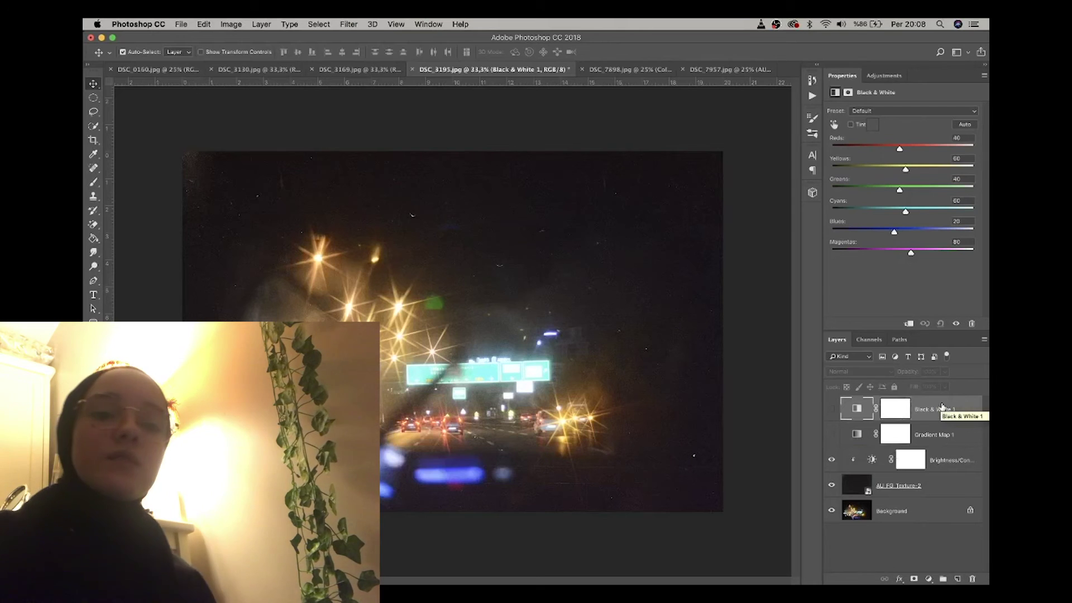
{"action": "key", "text": "BackSpace"}
{"action": "key", "text": "BackSpace"}
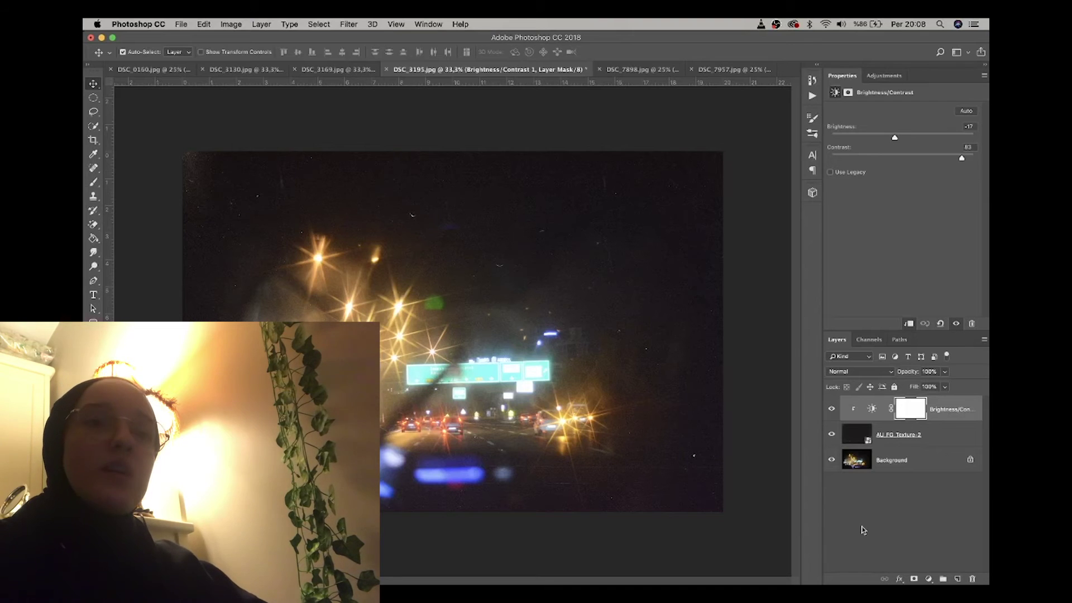
{"action": "left_click", "coordinate": [874, 73]}
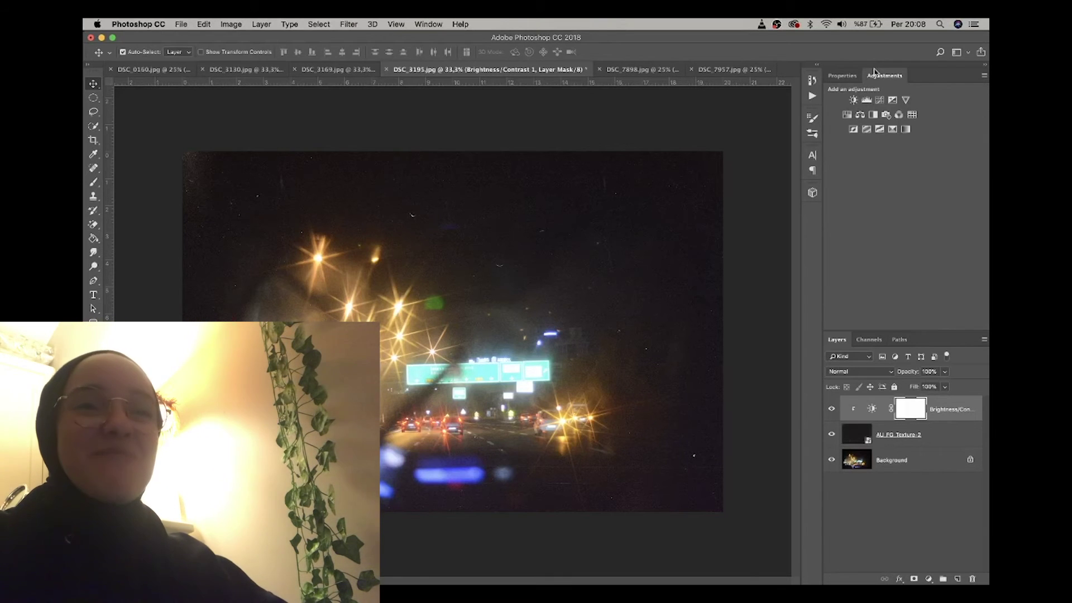
{"action": "left_click", "coordinate": [899, 115]}
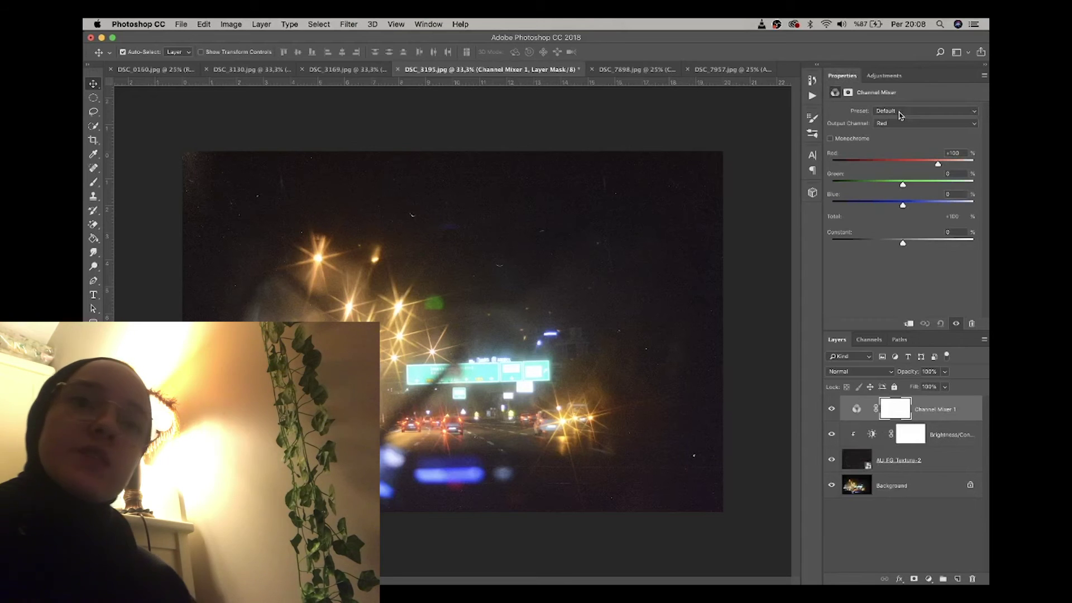
{"action": "key", "text": "super+z"}
- Add a Photo Filter layer at 37% density without Preserve Luminosity, trying the Underwater filter before choosing Deep Emerald
{"action": "left_click", "coordinate": [882, 76]}
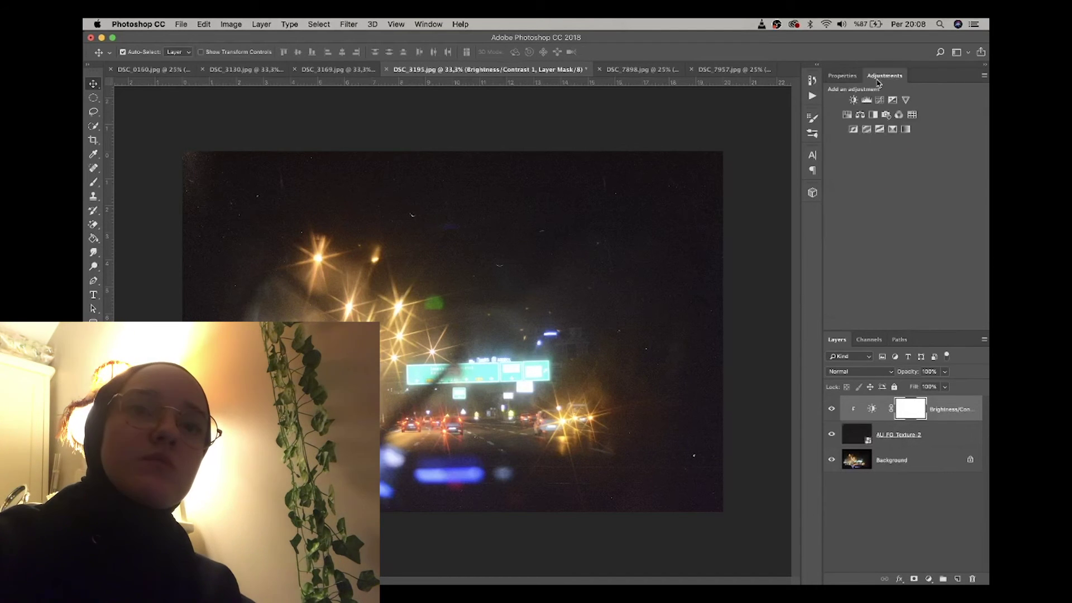
{"action": "left_click", "coordinate": [886, 115]}
{"action": "left_click", "coordinate": [888, 111]}
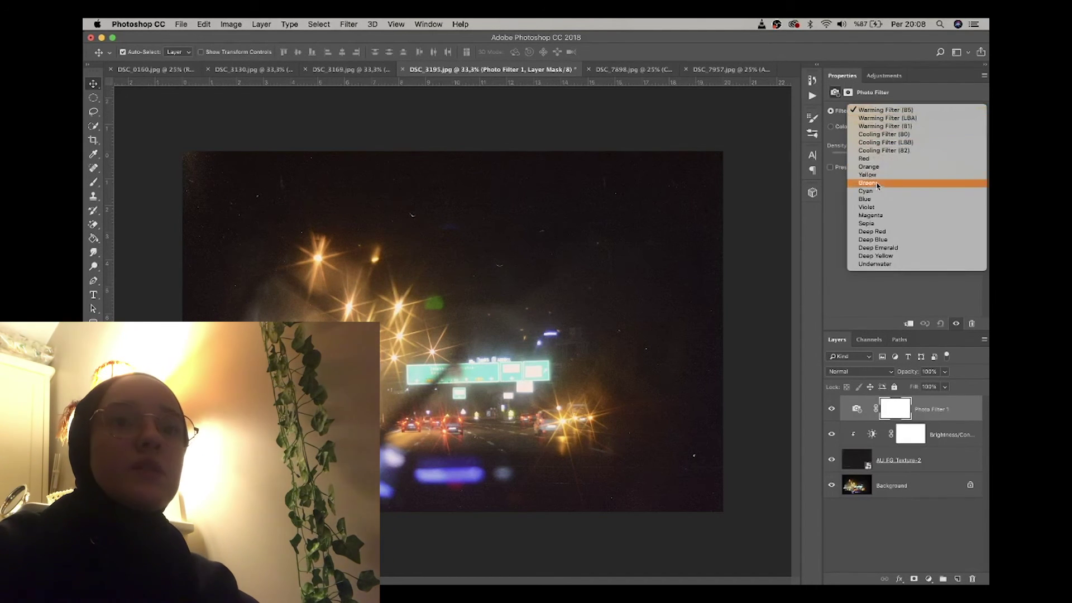
{"action": "left_click", "coordinate": [874, 263]}
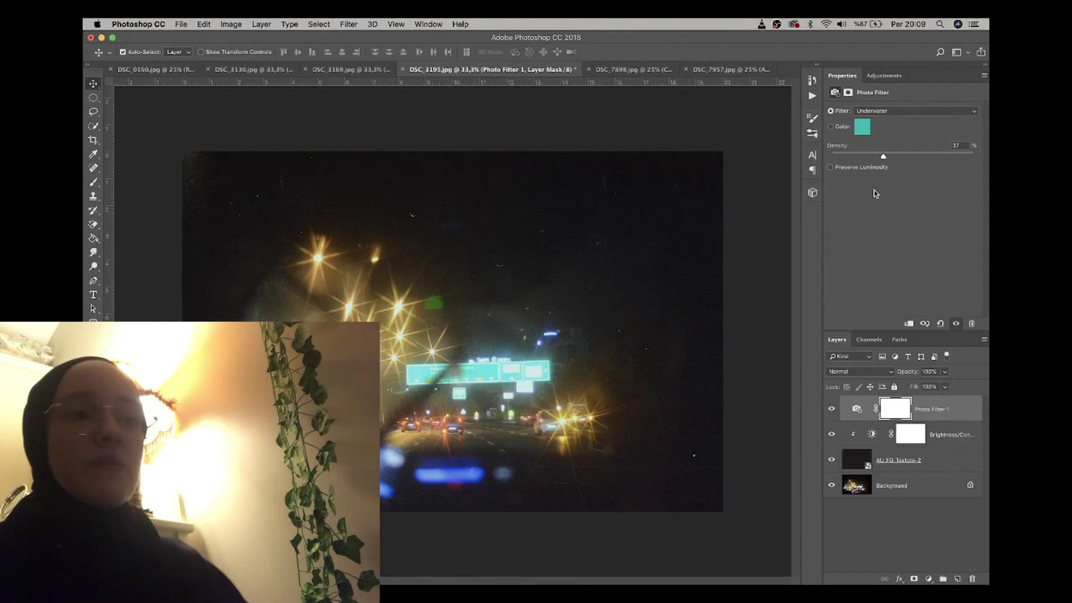
{"action": "left_click", "coordinate": [916, 111]}
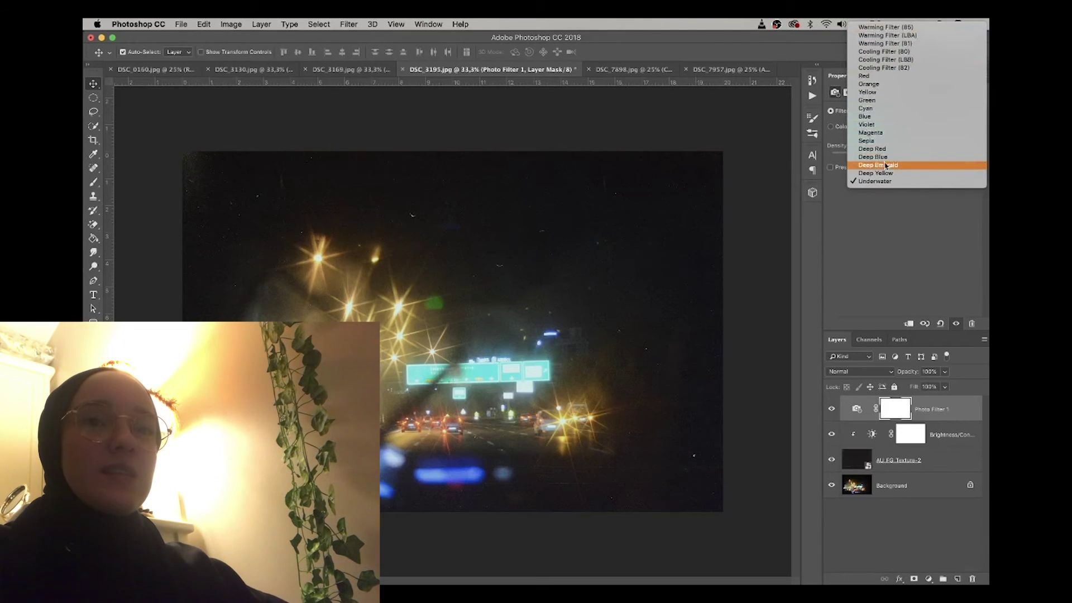
{"action": "left_click", "coordinate": [884, 164]}
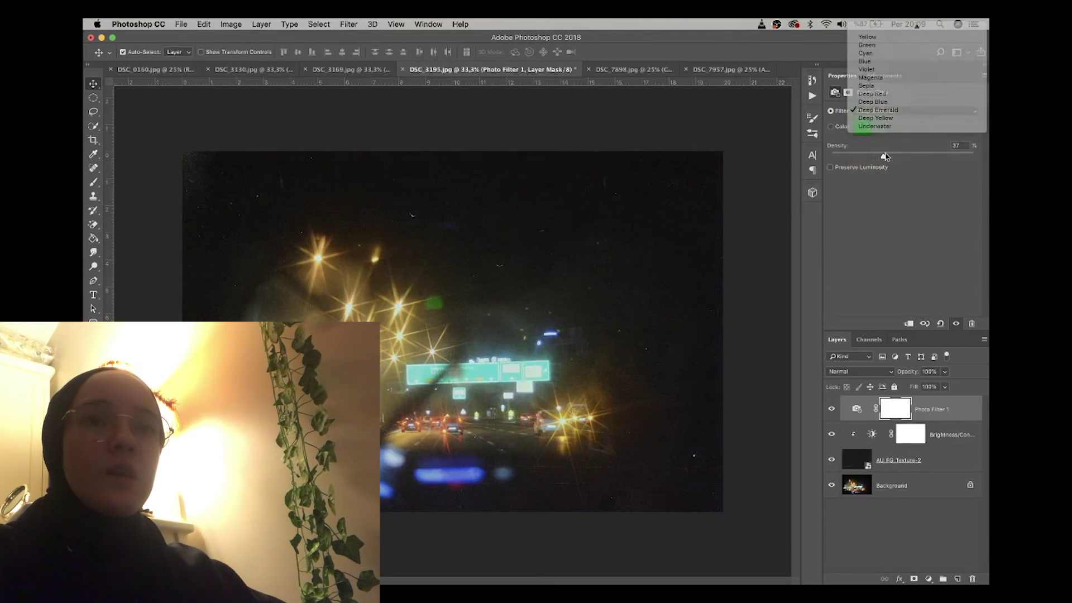
- Preview bright green #00fa00, red #fa0000 and other hues as the Photo Filter's custom colour, and discard the change
{"action": "left_click", "coordinate": [862, 127]}
{"action": "left_click_drag", "start_coordinate": [739, 281], "coordinate": [768, 277]}
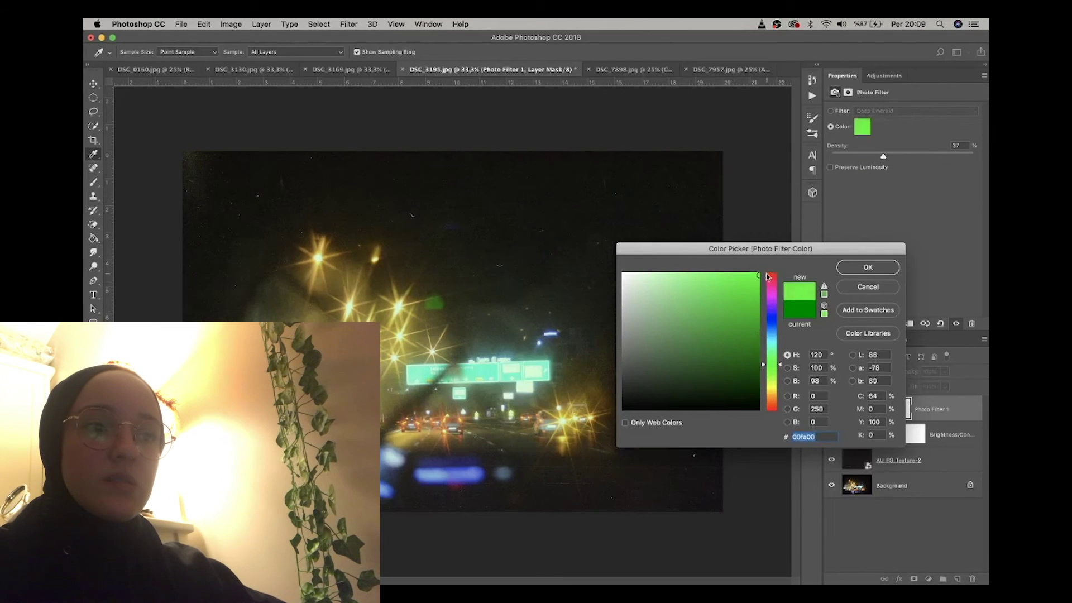
{"action": "mouse_move", "coordinate": [773, 314]}
{"action": "left_mouse_down"}
{"action": "mouse_move", "coordinate": [776, 306]}
{"action": "mouse_move", "coordinate": [776, 413]}
{"action": "left_mouse_up"}
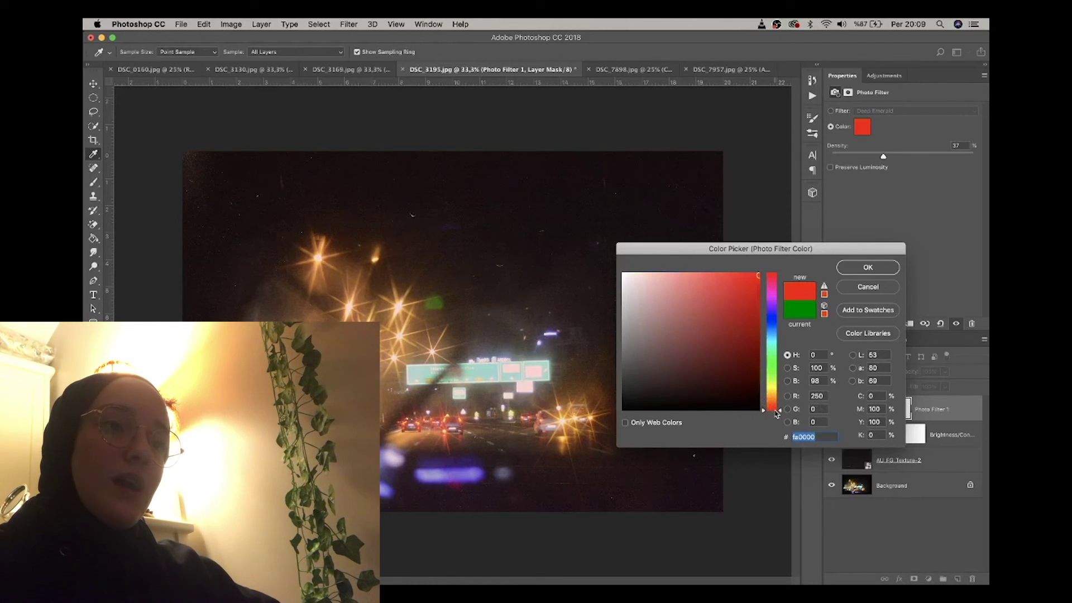
{"action": "left_click_drag", "start_coordinate": [778, 317], "coordinate": [778, 296]}
{"action": "left_click", "coordinate": [874, 290]}
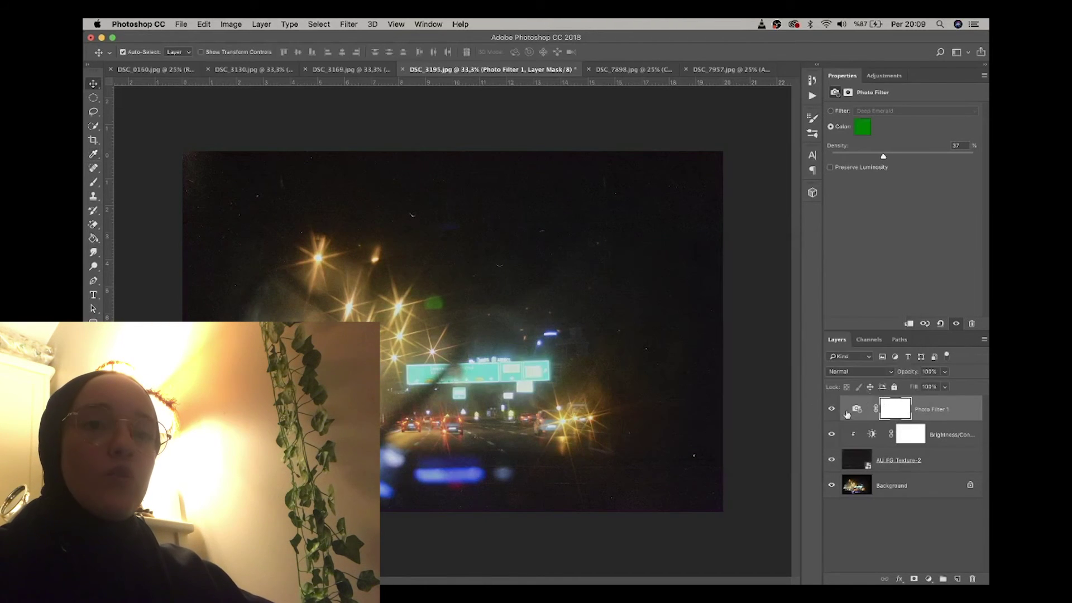
- Compare the photo with and without the Photo Filter, leaving that layer hidden
{"action": "left_click", "coordinate": [830, 409]}
{"action": "left_click", "coordinate": [832, 411]}
{"action": "left_click", "coordinate": [832, 411]}
- Add a Selective Color adjustment layer and set its Blacks to magenta +10%, yellow +44% and black +4%
{"action": "left_click", "coordinate": [884, 75]}
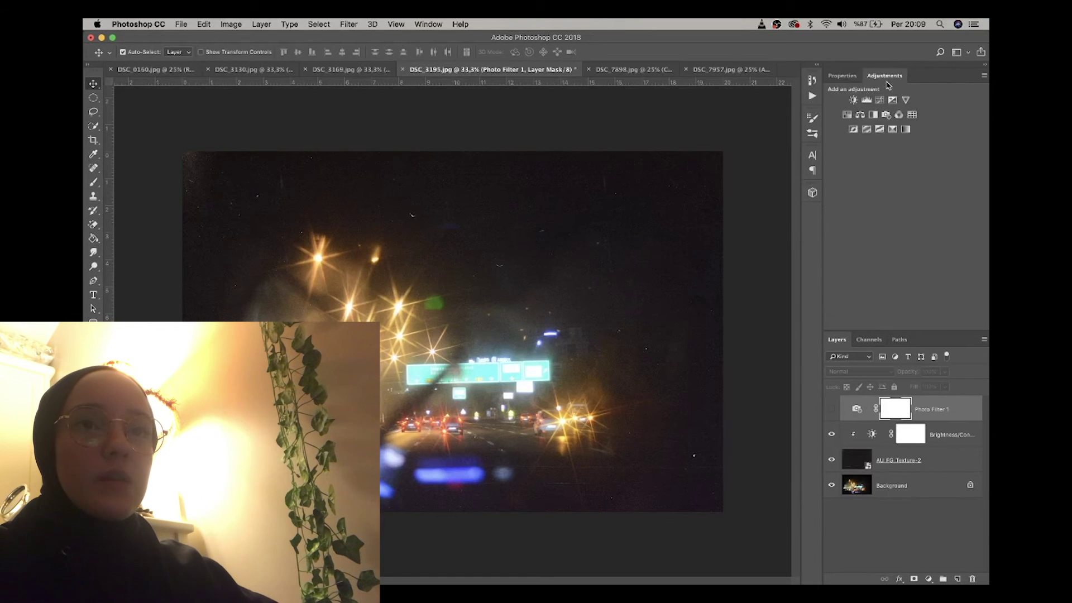
{"action": "left_click", "coordinate": [892, 129]}
{"action": "left_click", "coordinate": [893, 122]}
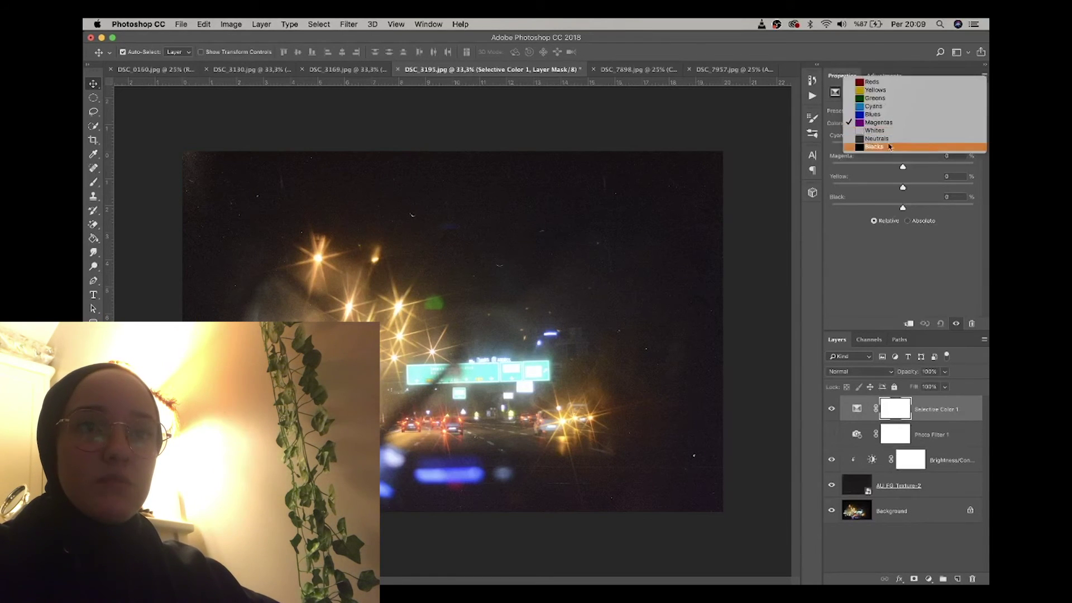
{"action": "left_click", "coordinate": [890, 146]}
{"action": "left_click_drag", "start_coordinate": [903, 208], "coordinate": [905, 208]}
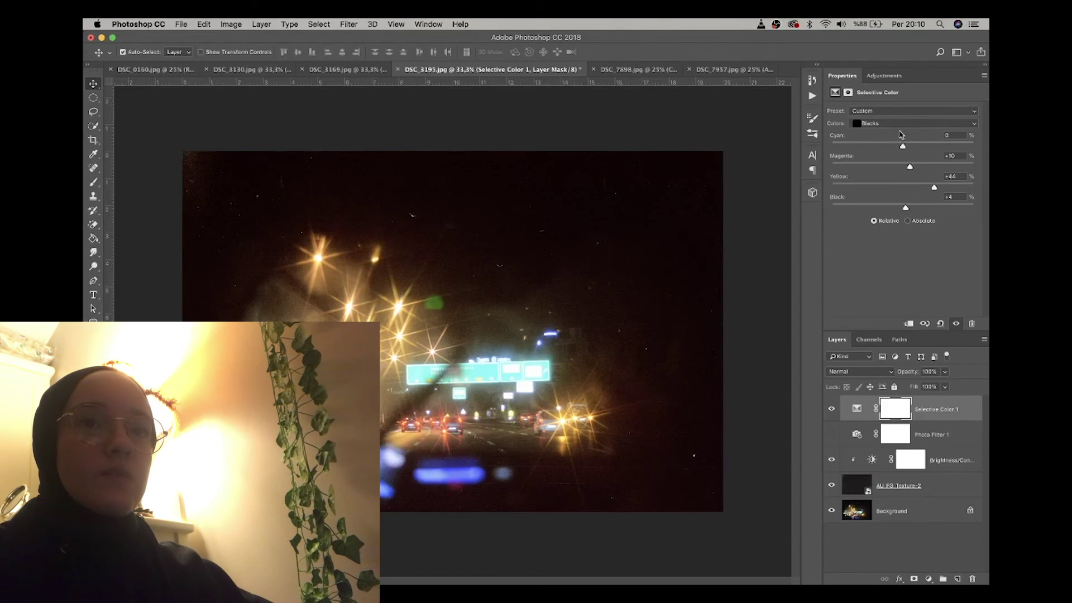
- Set the Selective Color Neutrals to cyan +27%, magenta +46% and yellow 0%, and hide the Brightness/Contrast layer
{"action": "left_click", "coordinate": [899, 124]}
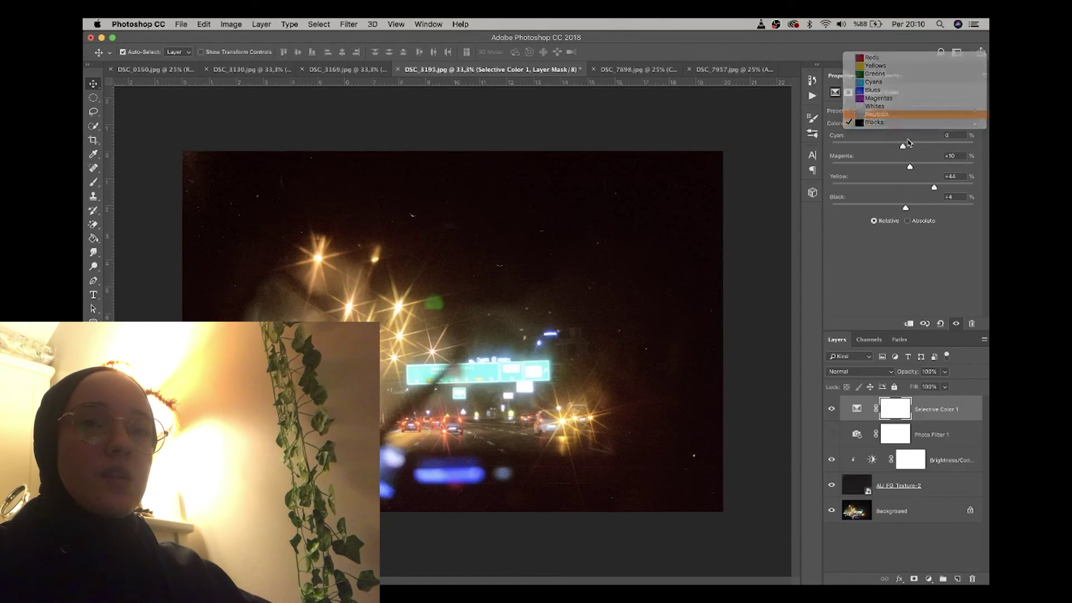
{"action": "left_click", "coordinate": [877, 114]}
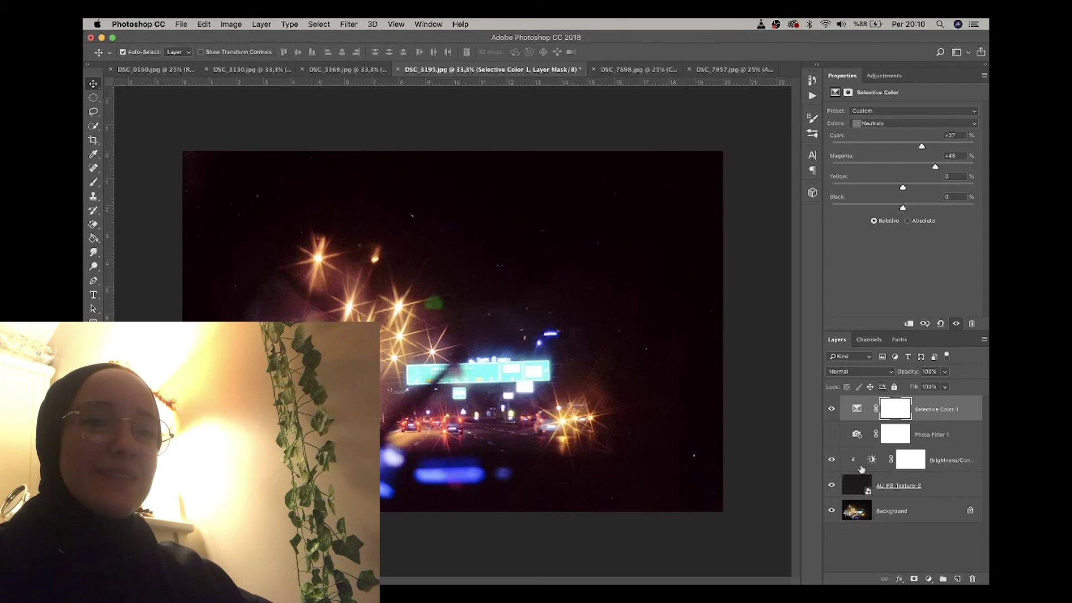
{"action": "left_click", "coordinate": [831, 459]}
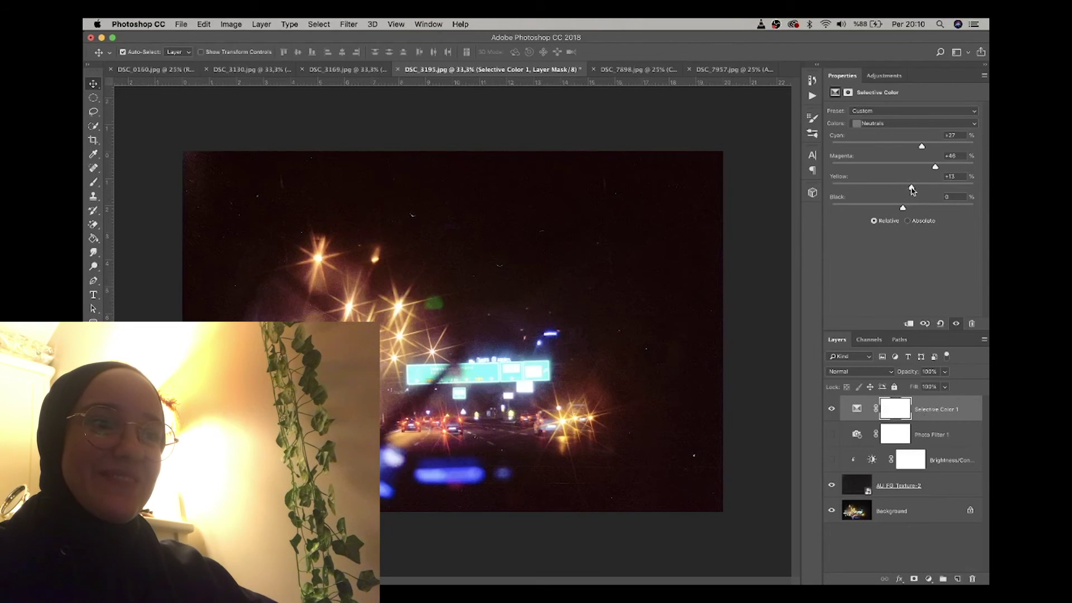
{"action": "left_click_drag", "start_coordinate": [934, 188], "coordinate": [903, 188]}
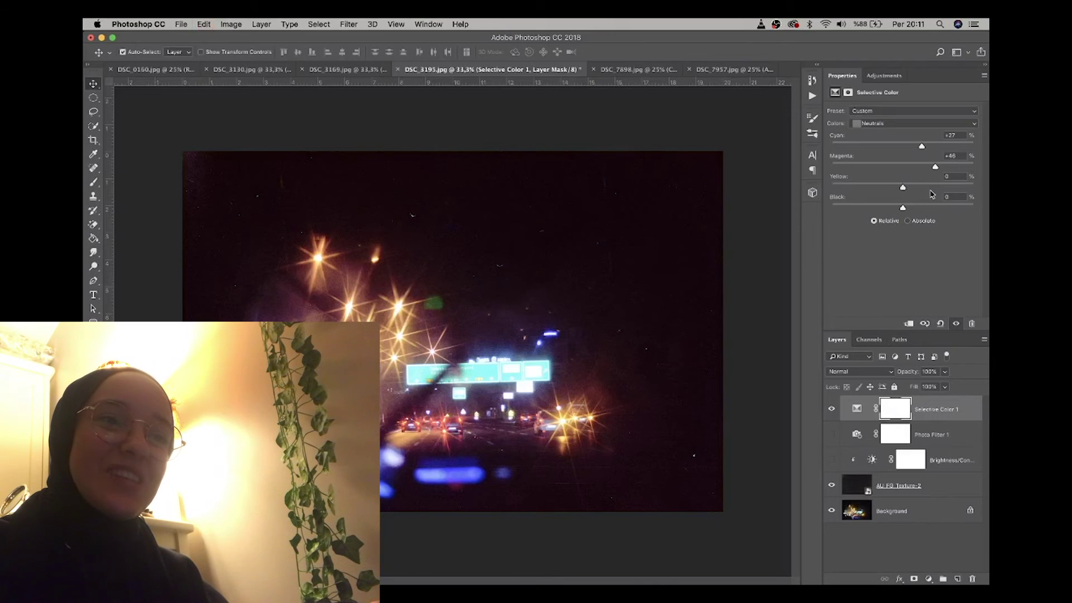
- Try magenta -100% for the Selective Color Whites, and for the Reds set cyan to -59% and adjust magenta
{"action": "key", "text": "Up"}
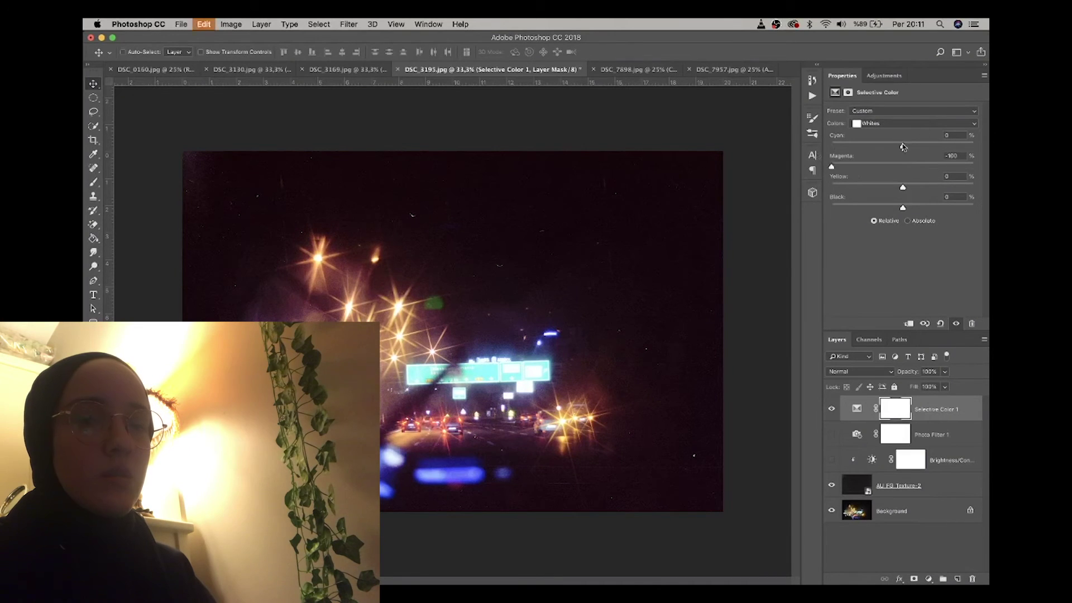
{"action": "left_click", "coordinate": [915, 123]}
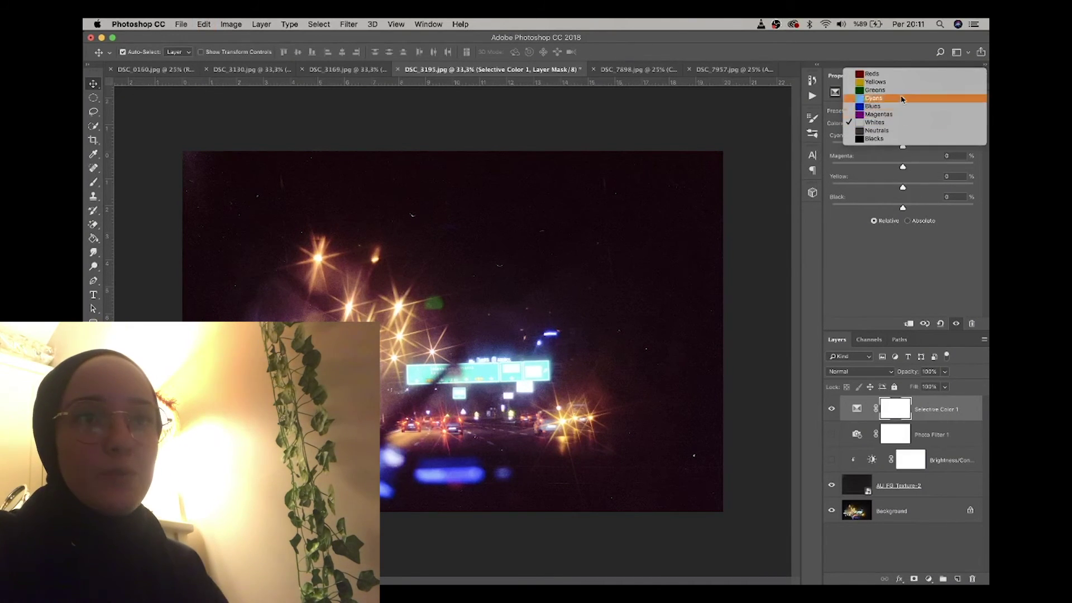
{"action": "left_click", "coordinate": [902, 74]}
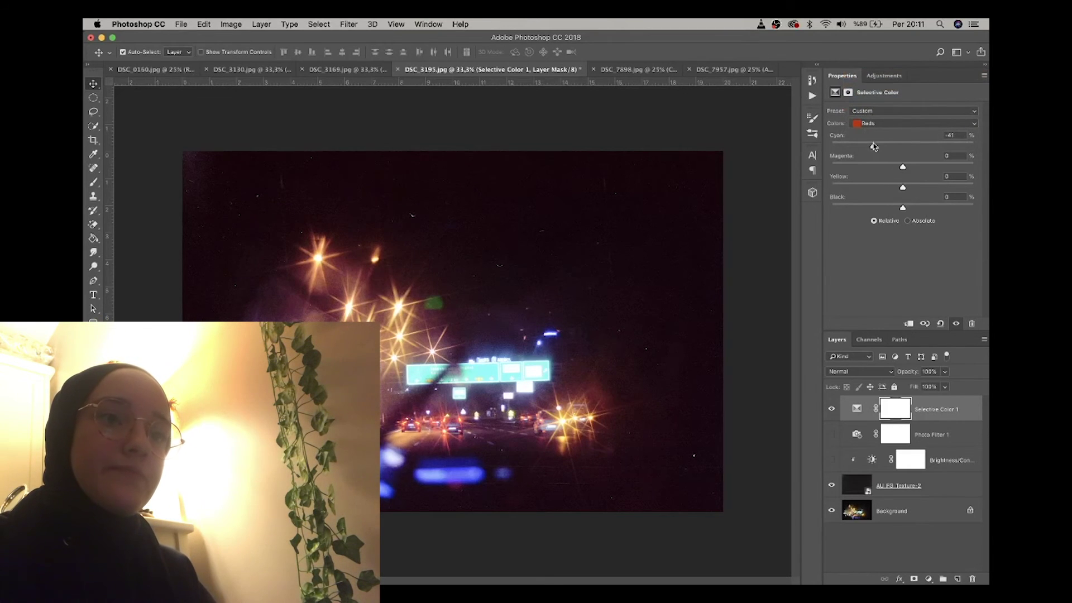
{"action": "left_click_drag", "start_coordinate": [868, 167], "coordinate": [858, 165]}
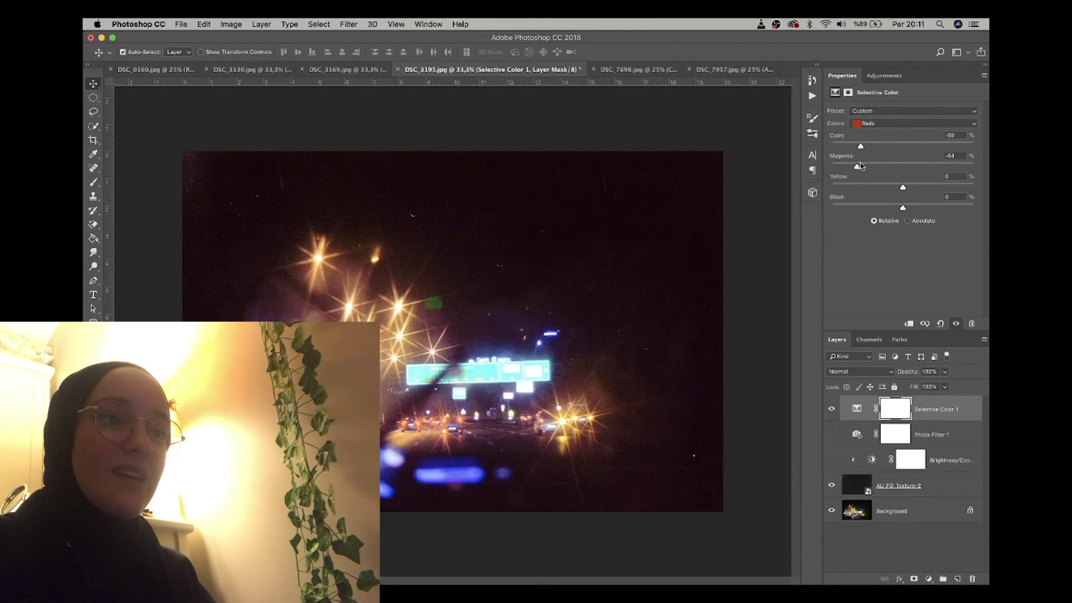
{"action": "left_click_drag", "start_coordinate": [940, 167], "coordinate": [896, 169]}
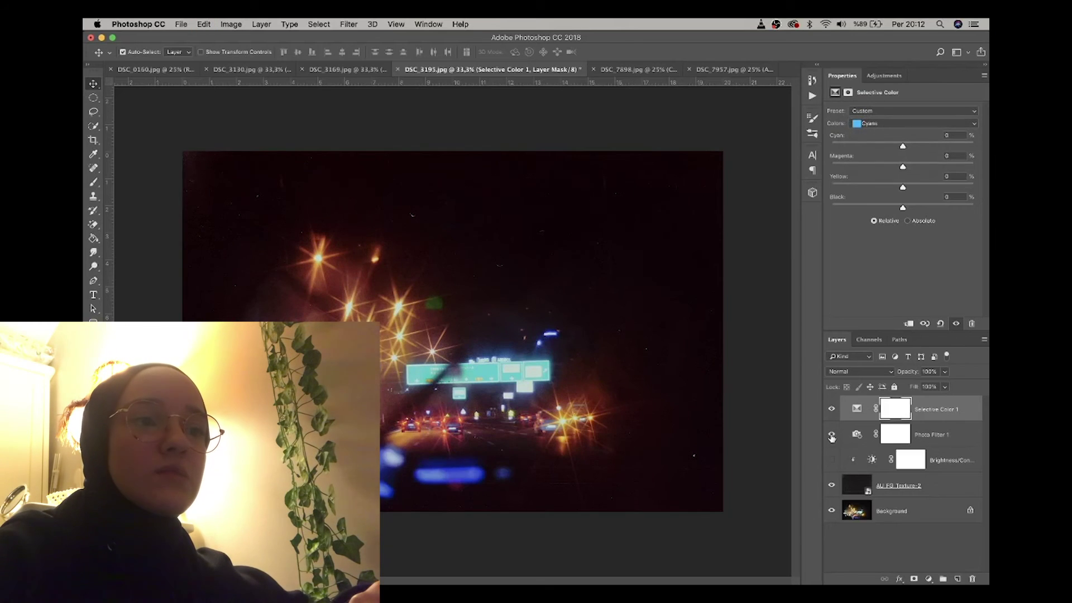
- Move the Photo Filter layer above Selective Color and compare the photo with the filter on and off
{"action": "left_click", "coordinate": [916, 438]}
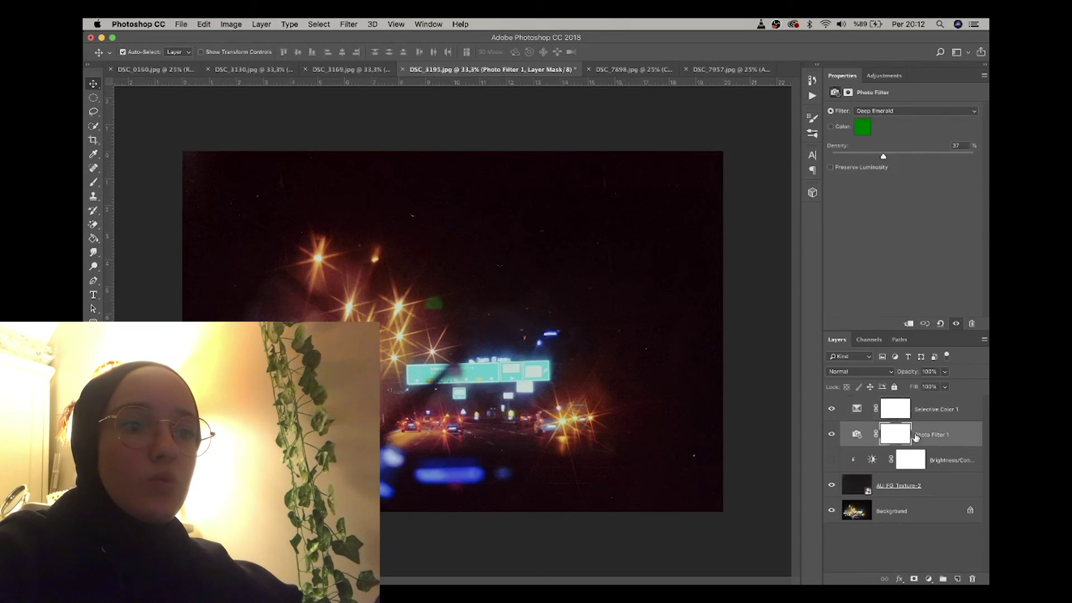
{"action": "left_click", "coordinate": [834, 436]}
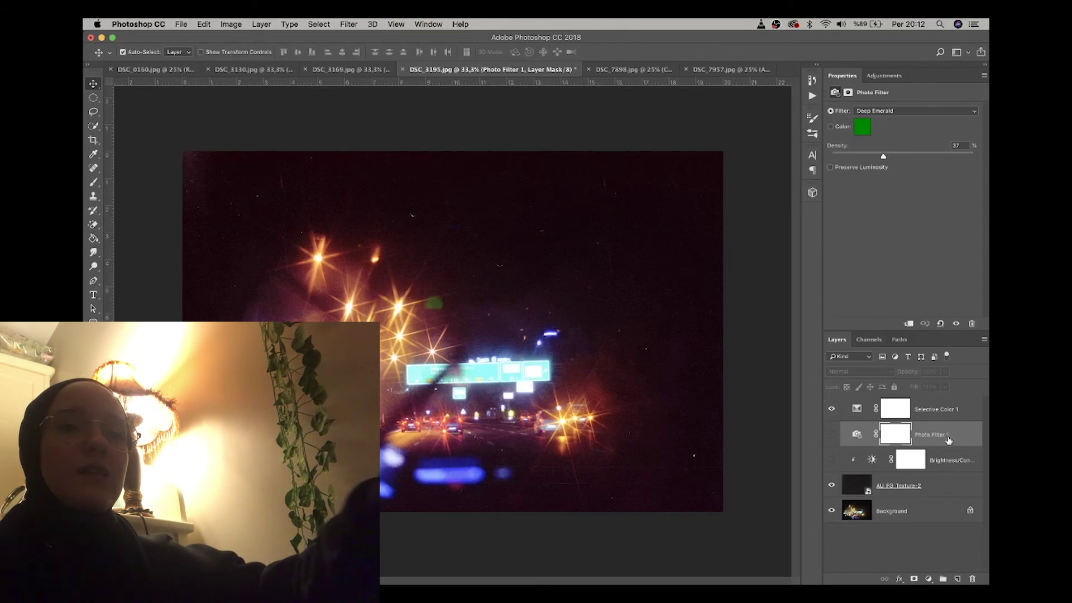
{"action": "left_click_drag", "start_coordinate": [948, 438], "coordinate": [944, 401]}
{"action": "left_click", "coordinate": [832, 410]}
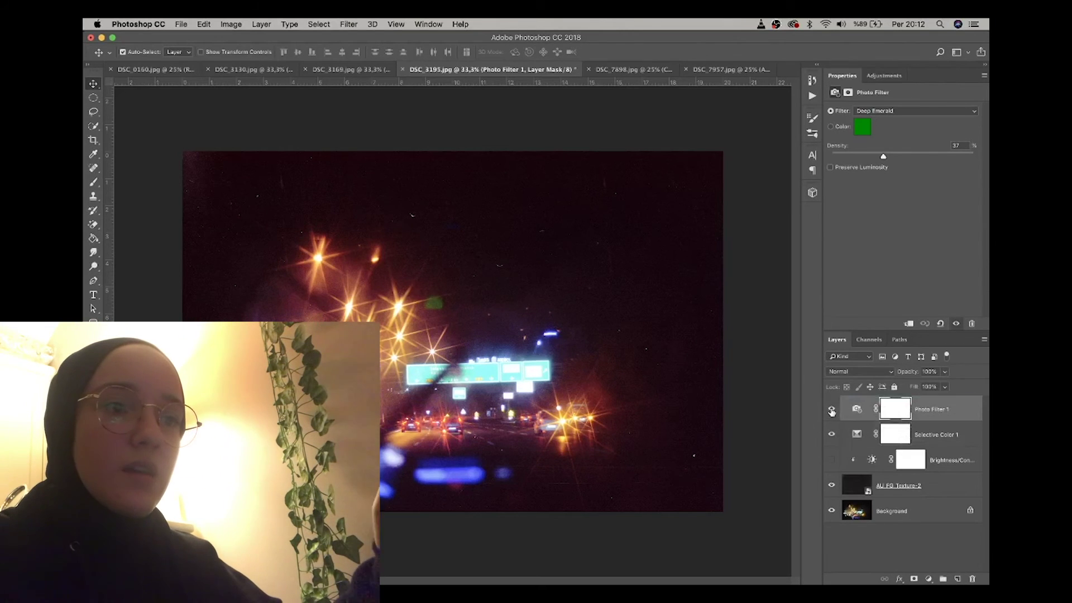
{"action": "left_click", "coordinate": [832, 410]}
{"action": "left_click", "coordinate": [832, 410]}
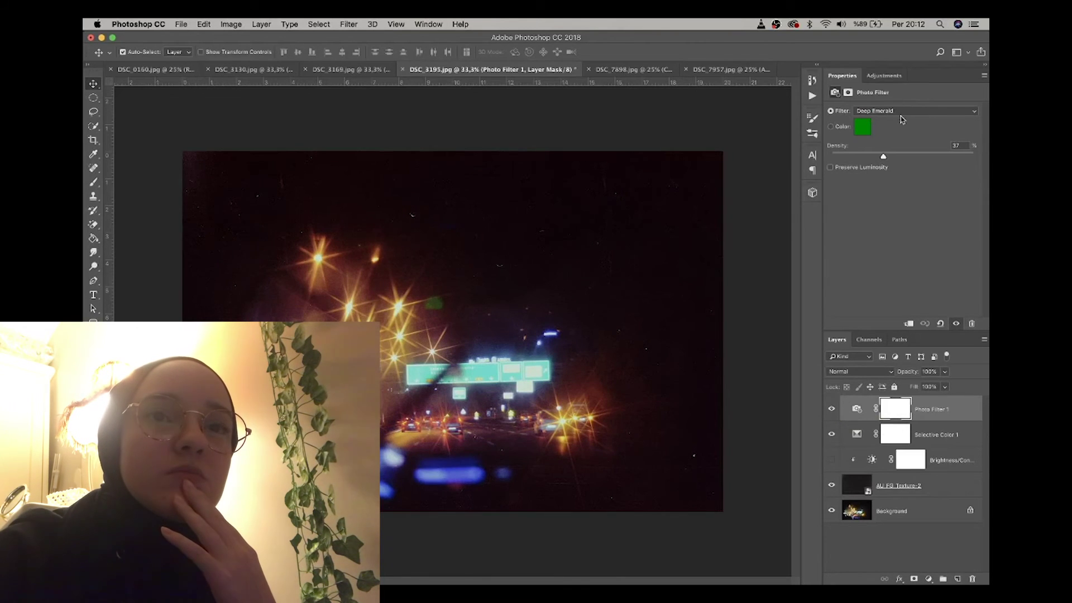
- Preview pink #ff0072 and red #ff0000 as the Photo Filter colour and discard the change
{"action": "left_click", "coordinate": [863, 127]}
{"action": "left_click", "coordinate": [771, 331]}
{"action": "left_click_drag", "start_coordinate": [773, 307], "coordinate": [760, 273]}
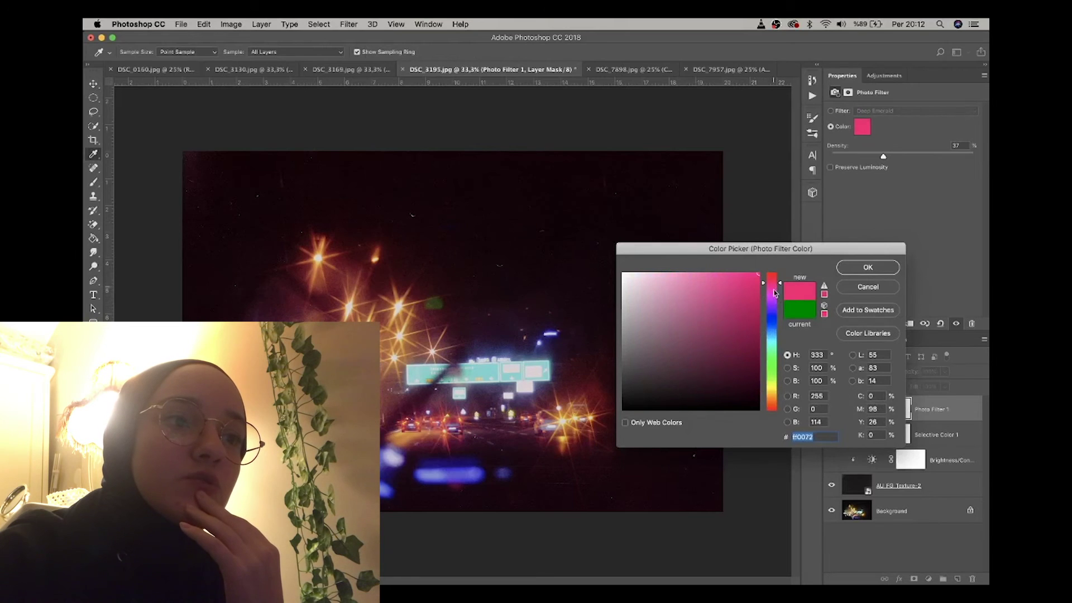
{"action": "left_click", "coordinate": [773, 399]}
{"action": "left_click_drag", "start_coordinate": [773, 407], "coordinate": [774, 413]}
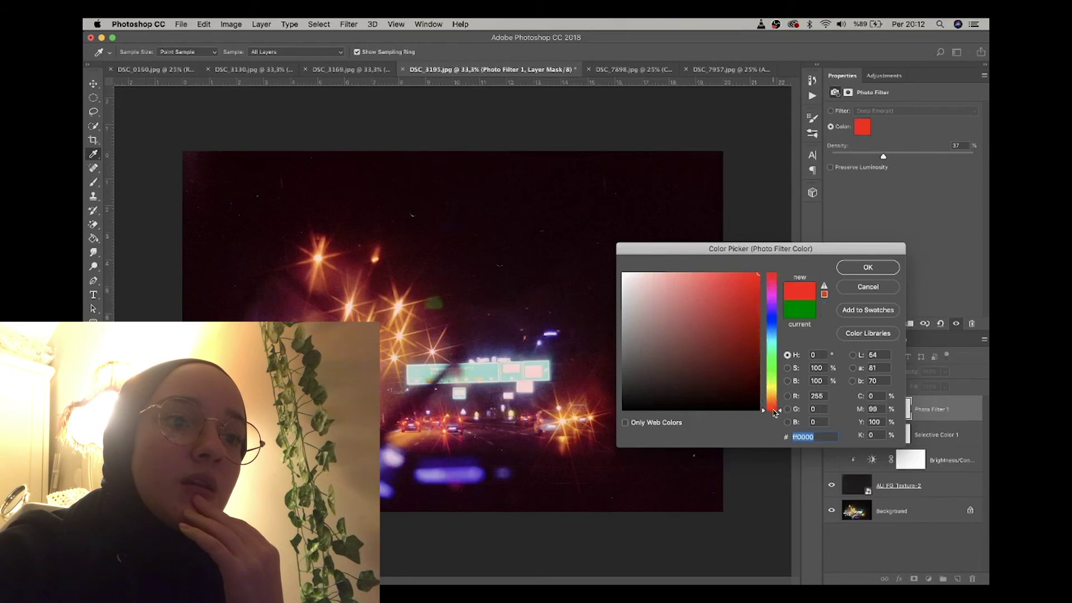
{"action": "left_click", "coordinate": [879, 289]}
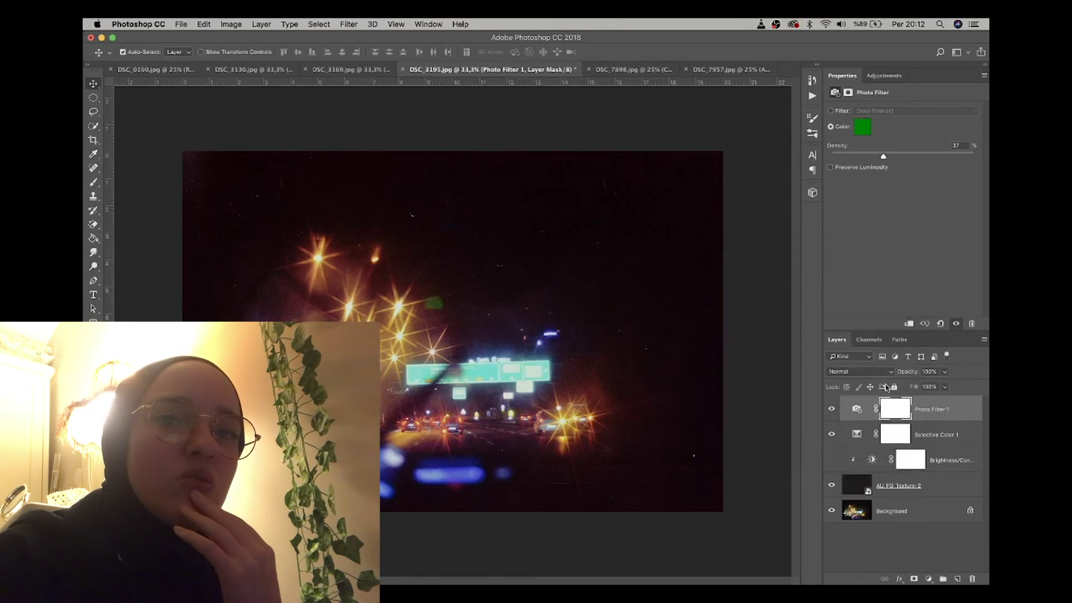
- Delete the Photo Filter layer and the hidden Brightness/Contrast layer
{"action": "key", "text": "Delete"}
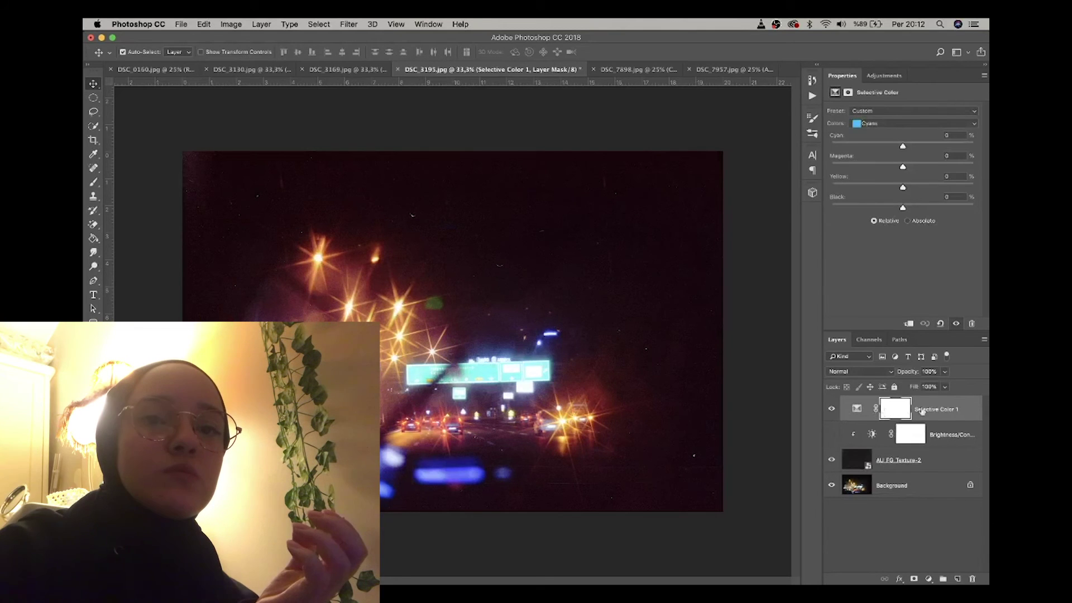
{"action": "left_click", "coordinate": [955, 436]}
{"action": "key", "text": "Delete"}
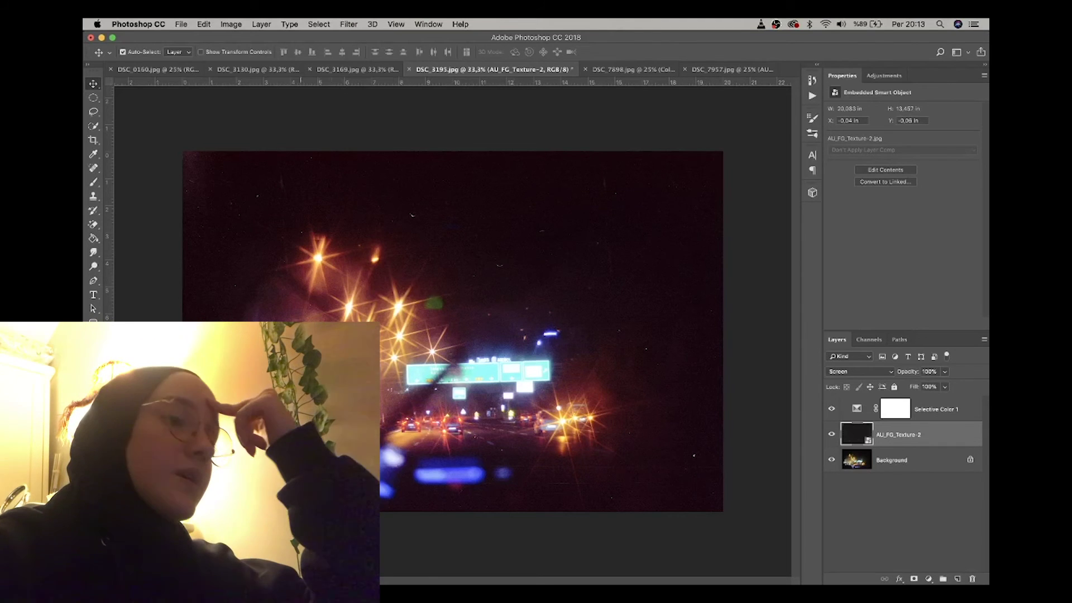
- Switch to Chrome, read the lyrics in the "miley cyrus prisoner" search results for a caption line, and return to Photoshop
{"action": "mouse_move", "coordinate": [709, 592]}
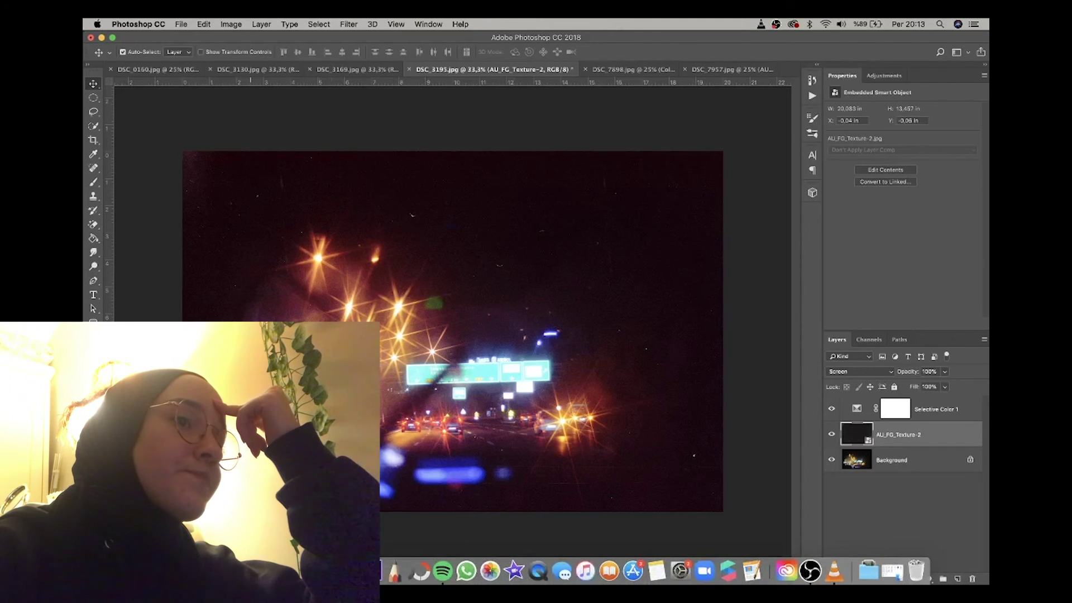
{"action": "key", "text": "super+Tab"}
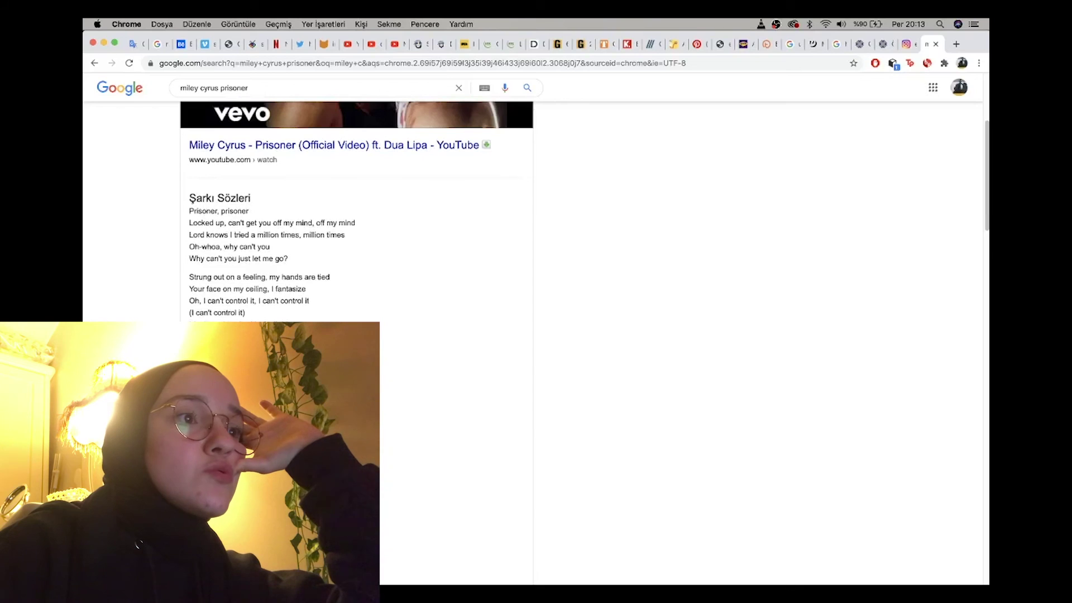
{"action": "scroll", "coordinate": [357, 213], "scroll_direction": "down", "scroll_amount": 3}
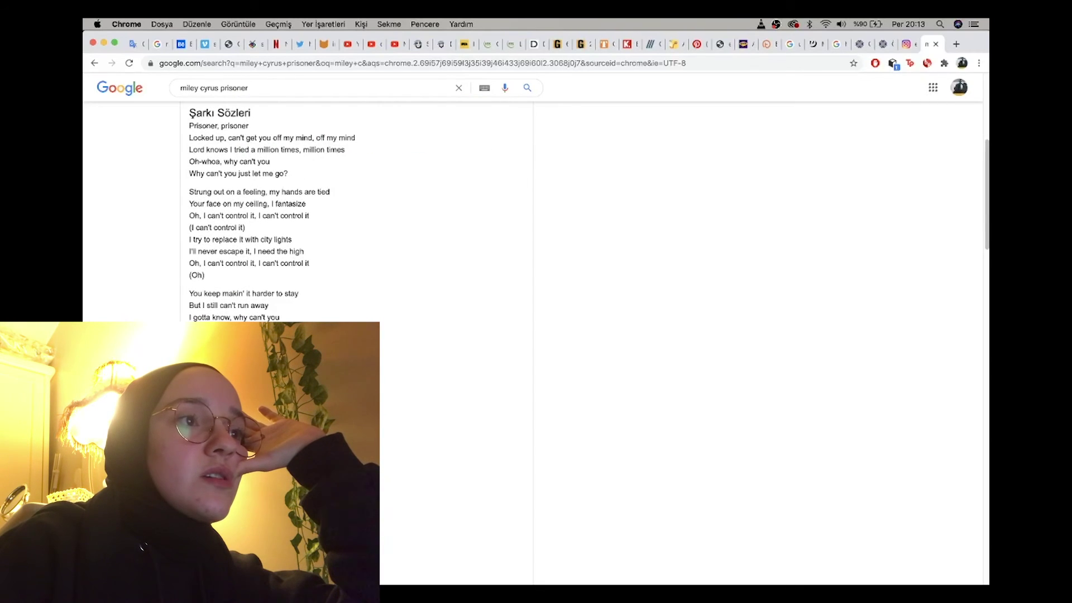
{"action": "scroll", "coordinate": [280, 223], "scroll_direction": "down", "scroll_amount": 1}
{"action": "key", "text": "super+Tab"}
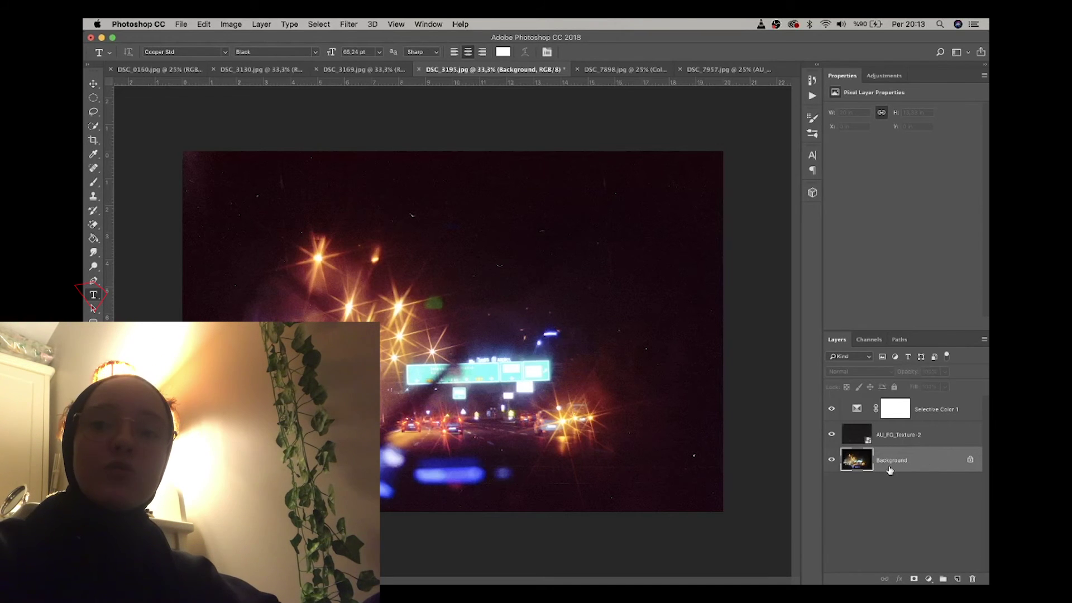
- Add the white text "Why can't you just let me go?" over the road, on a layer directly above Background
{"action": "left_click", "coordinate": [476, 414]}
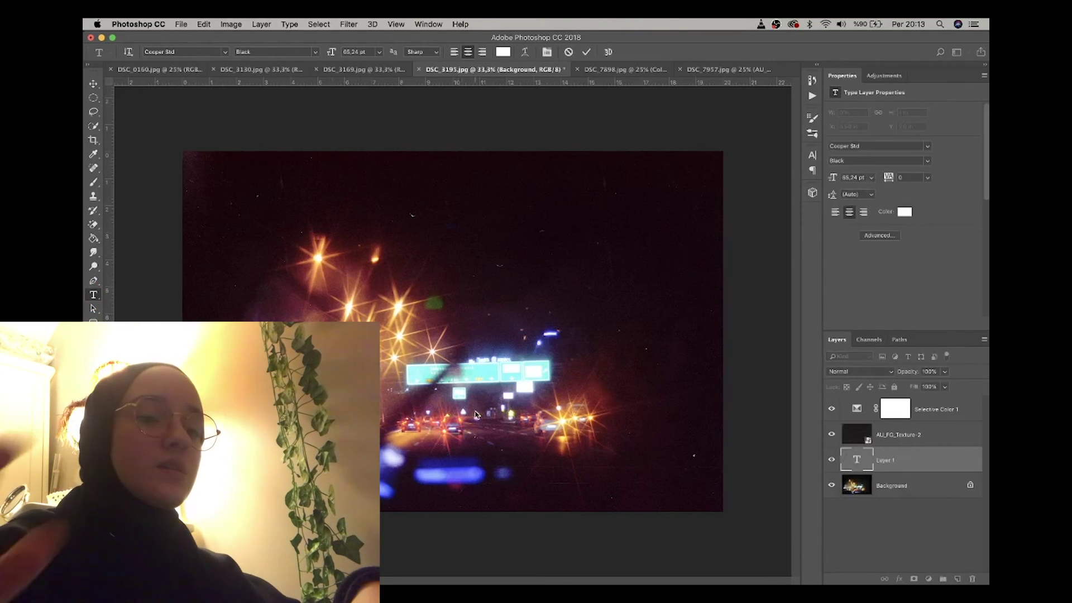
{"action": "type", "text": "Why can't you just let me go?"}
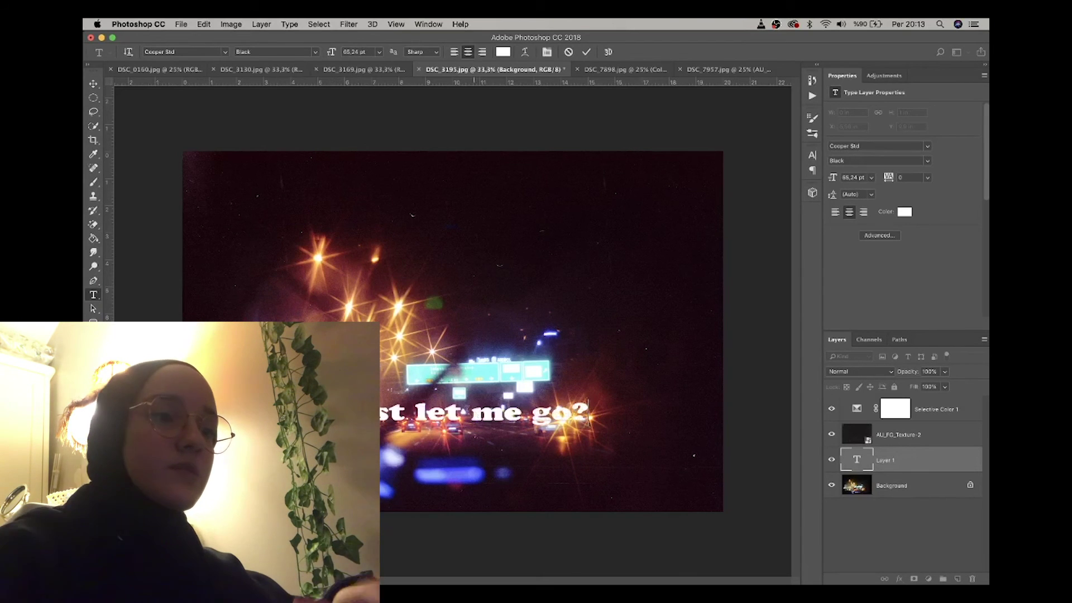
{"action": "left_click", "coordinate": [93, 83]}
{"action": "left_click_drag", "start_coordinate": [502, 421], "coordinate": [613, 410]}
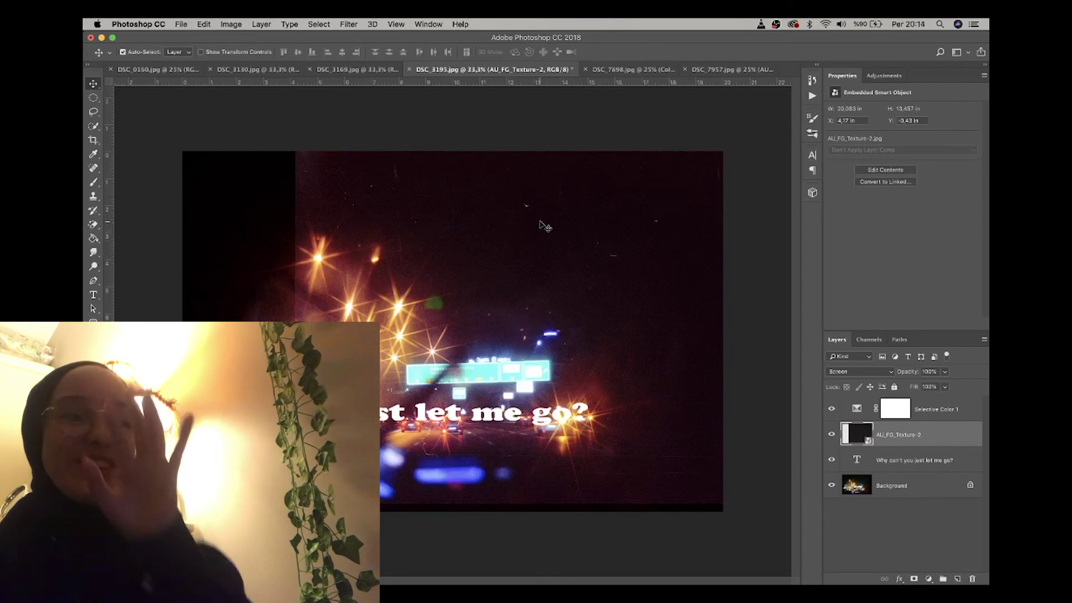
{"action": "left_click_drag", "start_coordinate": [374, 233], "coordinate": [445, 249]}
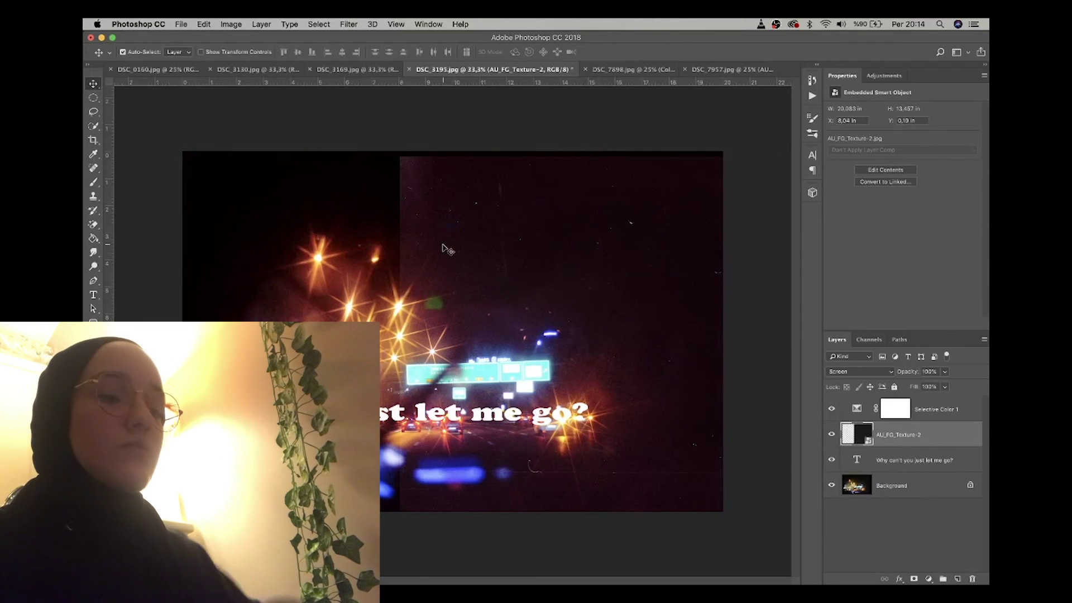
{"action": "key", "text": "super+z"}
{"action": "left_click_drag", "start_coordinate": [411, 214], "coordinate": [497, 216]}
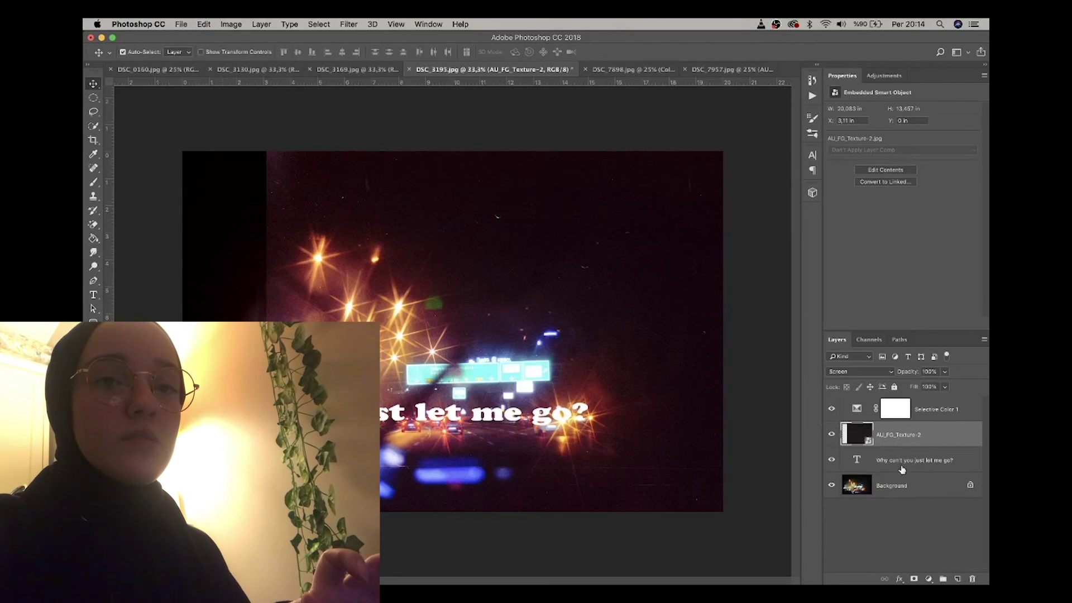
{"action": "left_click_drag", "start_coordinate": [561, 301], "coordinate": [461, 293]}
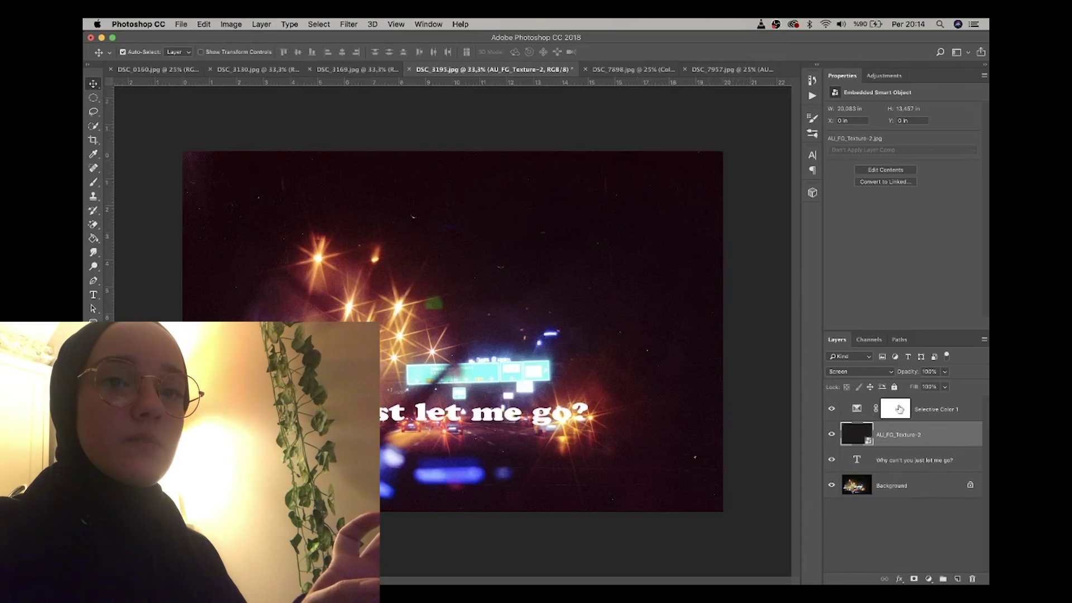
- Lock the film grain texture layer and move the caption down to the lower part of the photo
{"action": "left_click", "coordinate": [893, 386]}
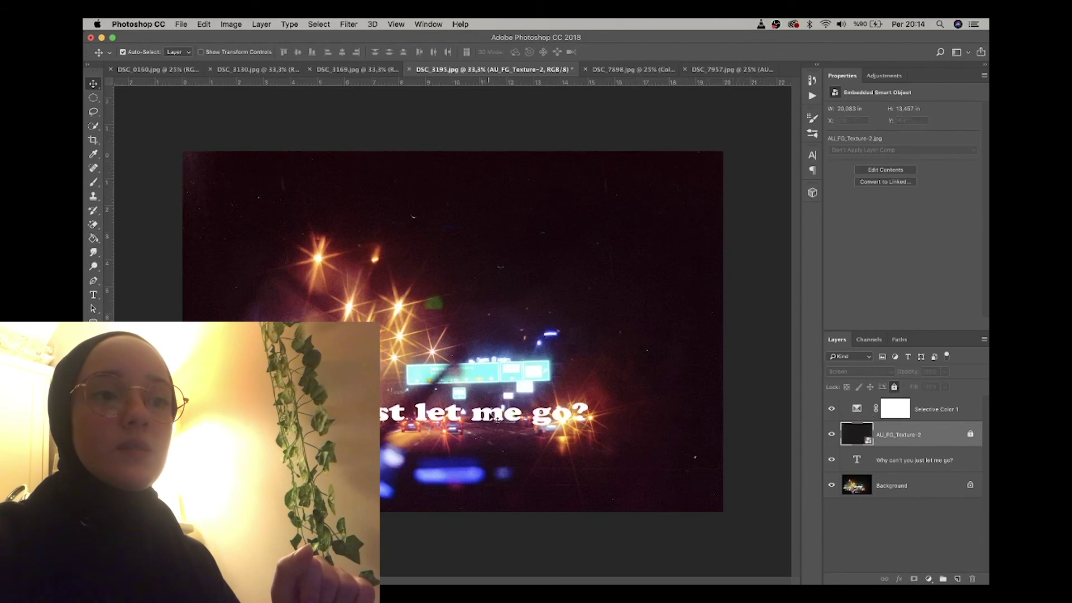
{"action": "left_click_drag", "start_coordinate": [547, 437], "coordinate": [666, 482]}
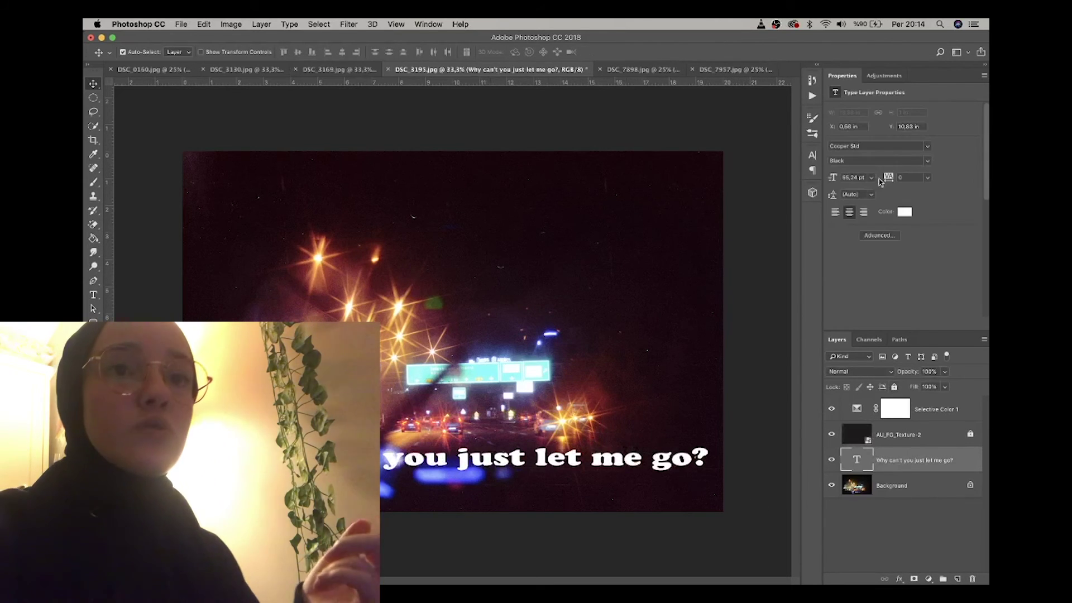
- Set the caption's size to 36 pt and its font to CuteHandWriting
{"action": "left_click", "coordinate": [869, 177]}
{"action": "left_click", "coordinate": [876, 179]}
{"action": "left_click", "coordinate": [871, 179]}
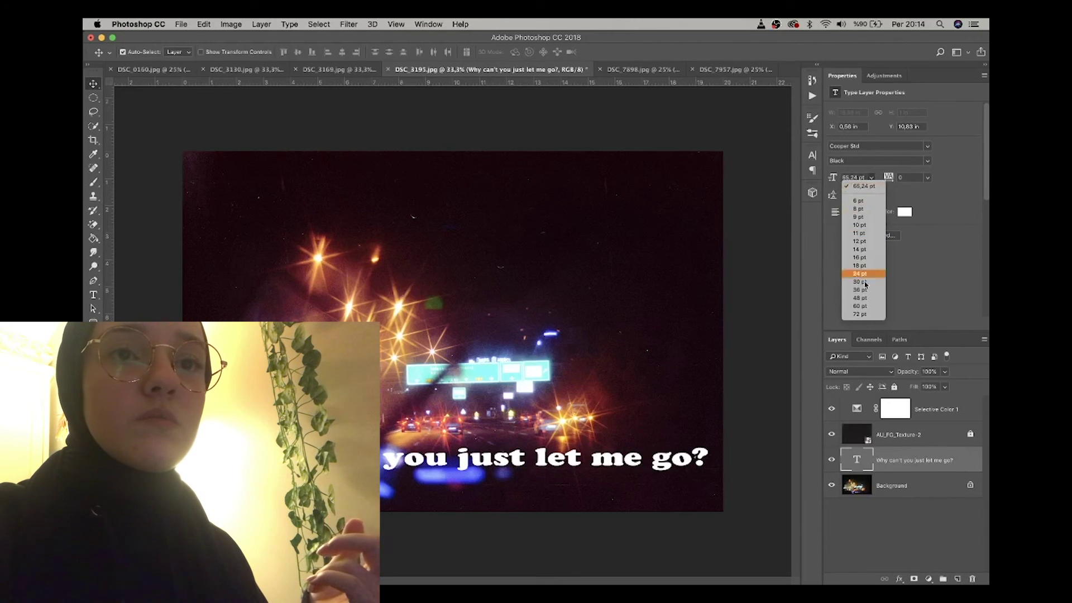
{"action": "left_click", "coordinate": [864, 300]}
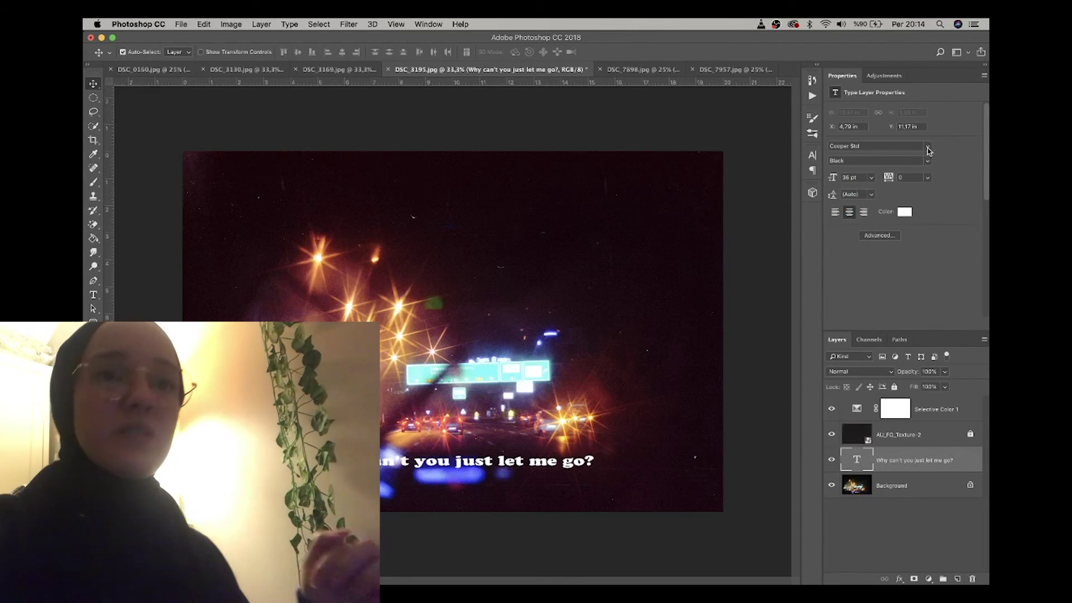
{"action": "left_click", "coordinate": [927, 145]}
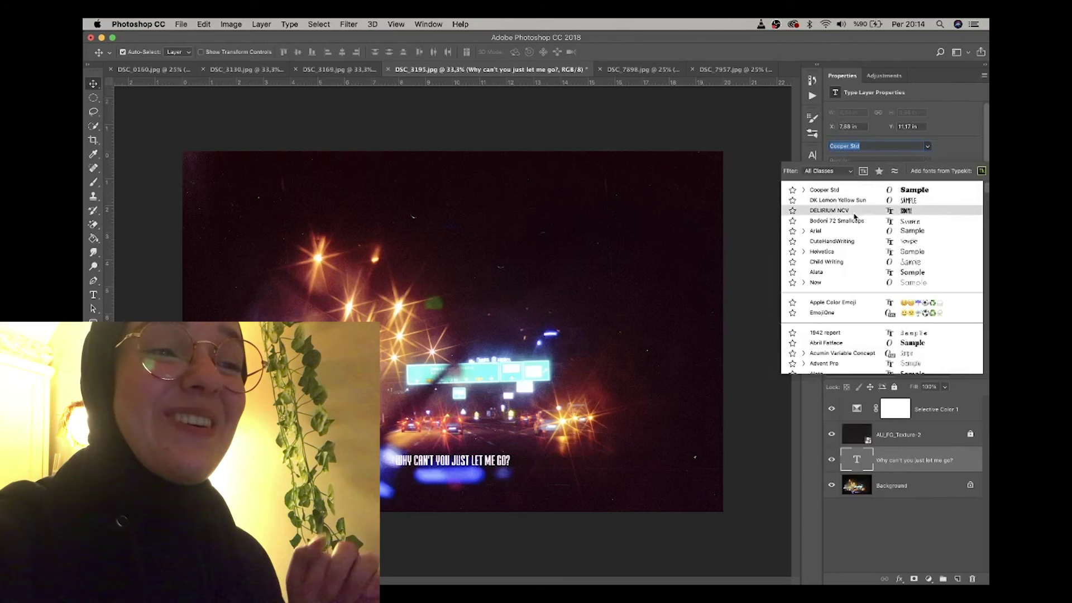
{"action": "left_click", "coordinate": [856, 248]}
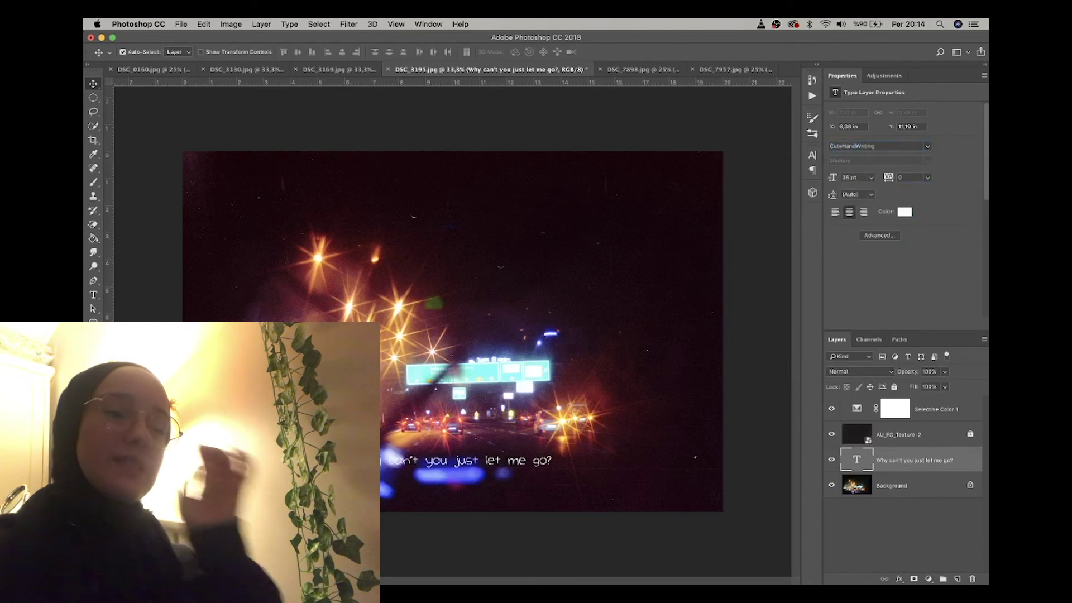
- Switch to Chrome to look at the dafont.com font site and return to Photoshop
{"action": "left_click", "coordinate": [313, 578]}
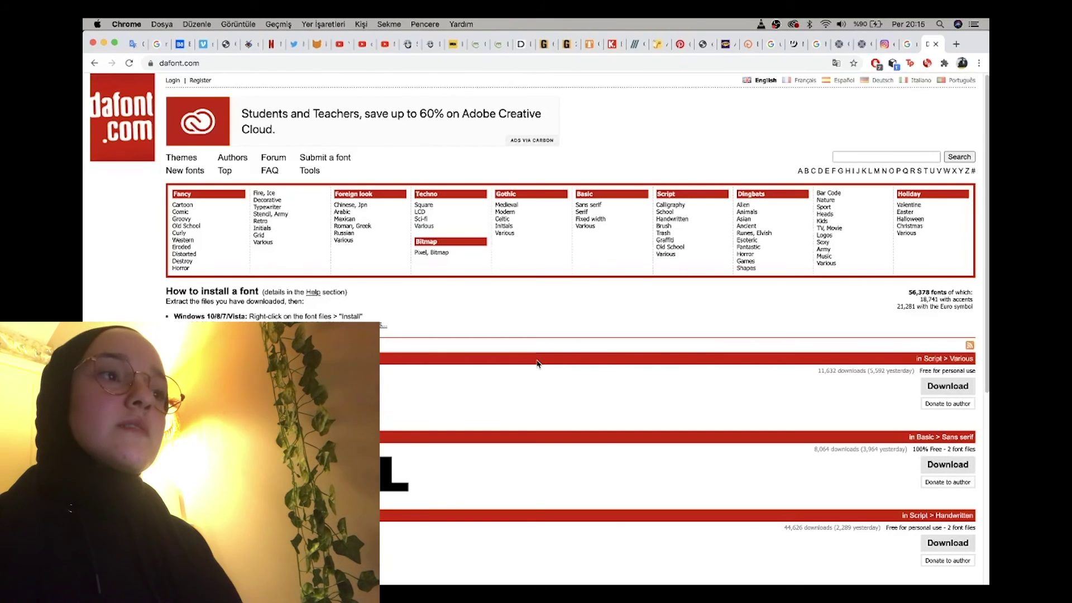
{"action": "mouse_move", "coordinate": [279, 581]}
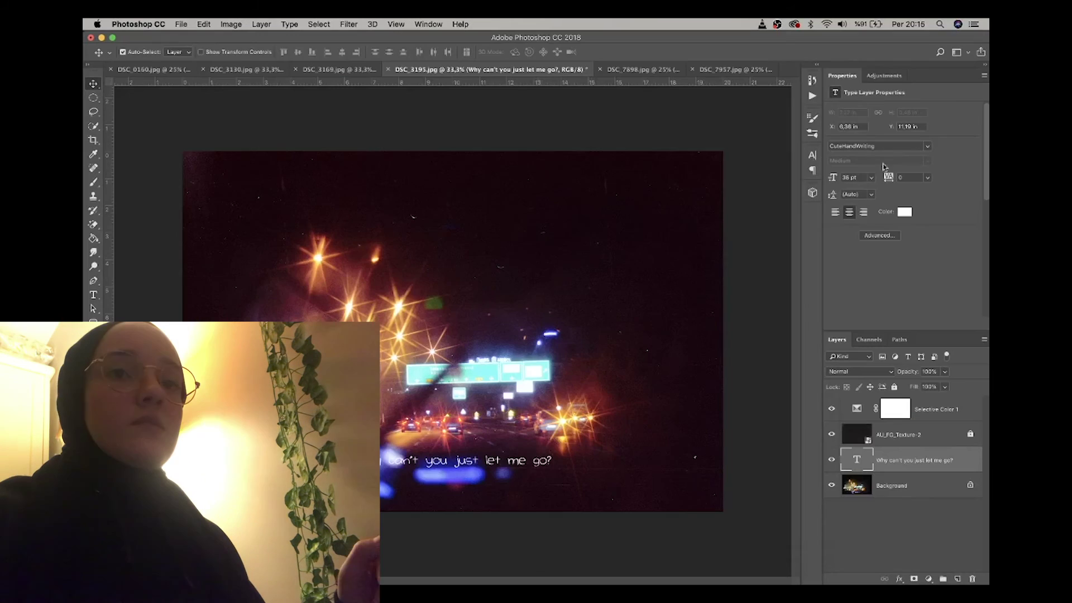
- Try the caption at 48 pt and at 72 pt
{"action": "left_click", "coordinate": [871, 178]}
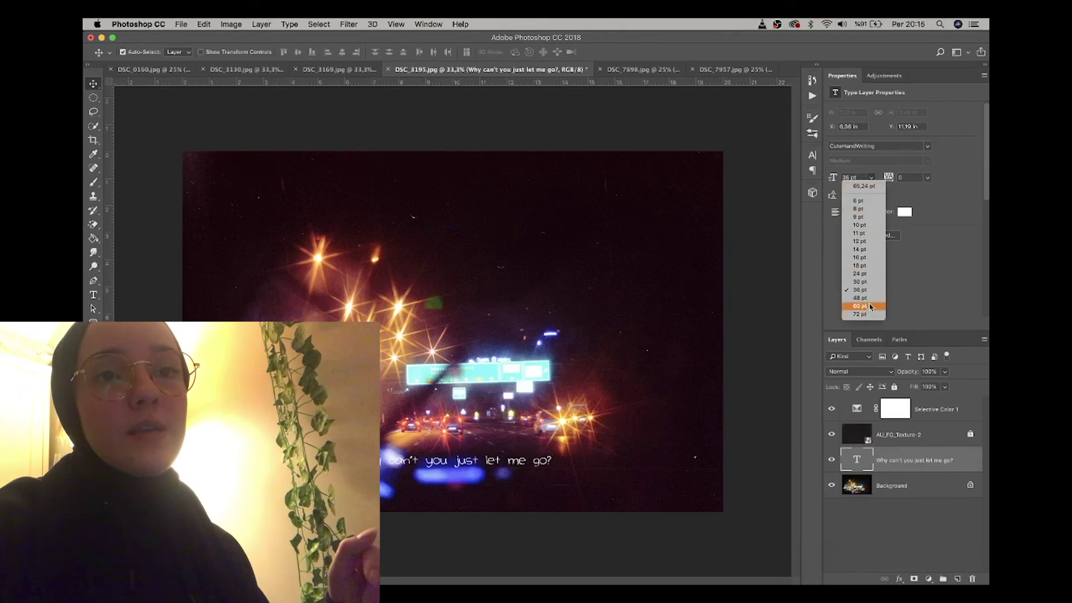
{"action": "left_click", "coordinate": [860, 297]}
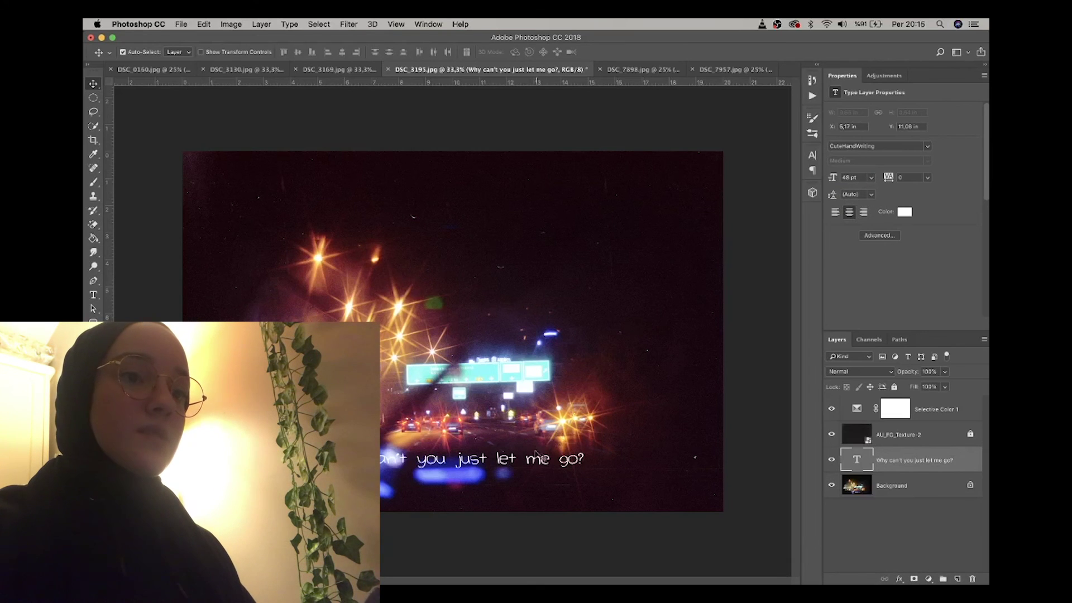
{"action": "mouse_move", "coordinate": [549, 463]}
{"action": "left_mouse_down"}
{"action": "mouse_move", "coordinate": [553, 421]}
{"action": "mouse_move", "coordinate": [551, 475]}
{"action": "mouse_move", "coordinate": [550, 464]}
{"action": "left_mouse_up"}
{"action": "left_click", "coordinate": [870, 178]}
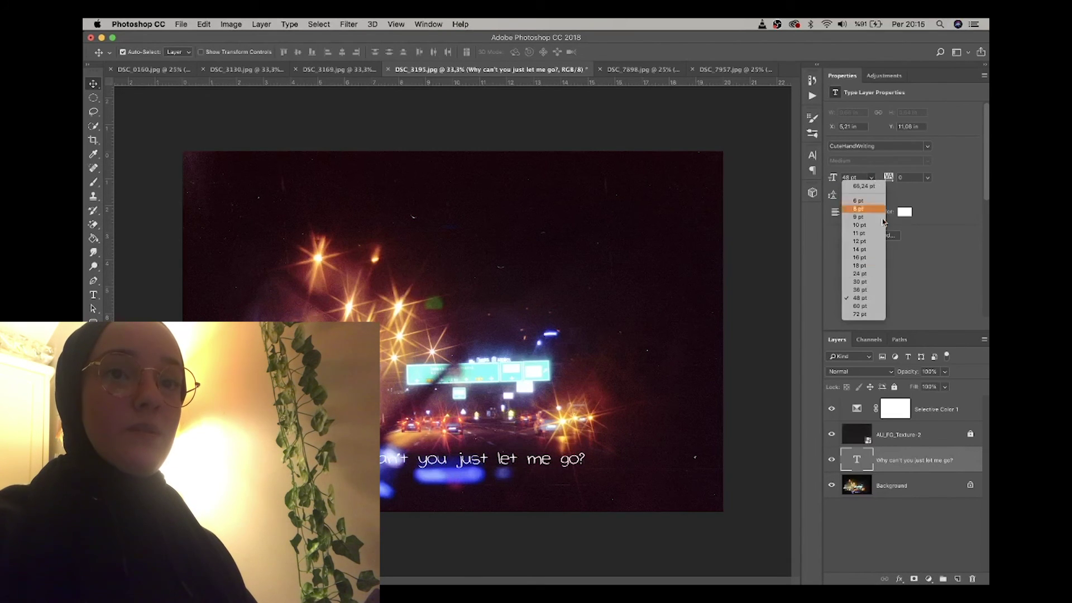
{"action": "left_click", "coordinate": [864, 316]}
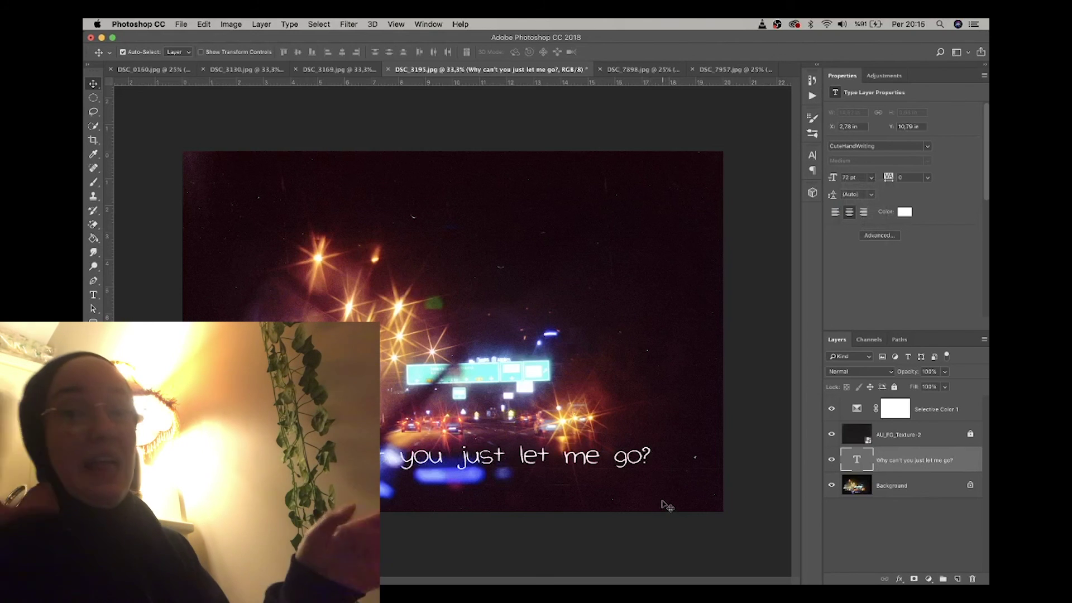
- Scale the caption up to about 112% with Free Transform and undo the scaling
{"action": "key", "text": "super+t"}
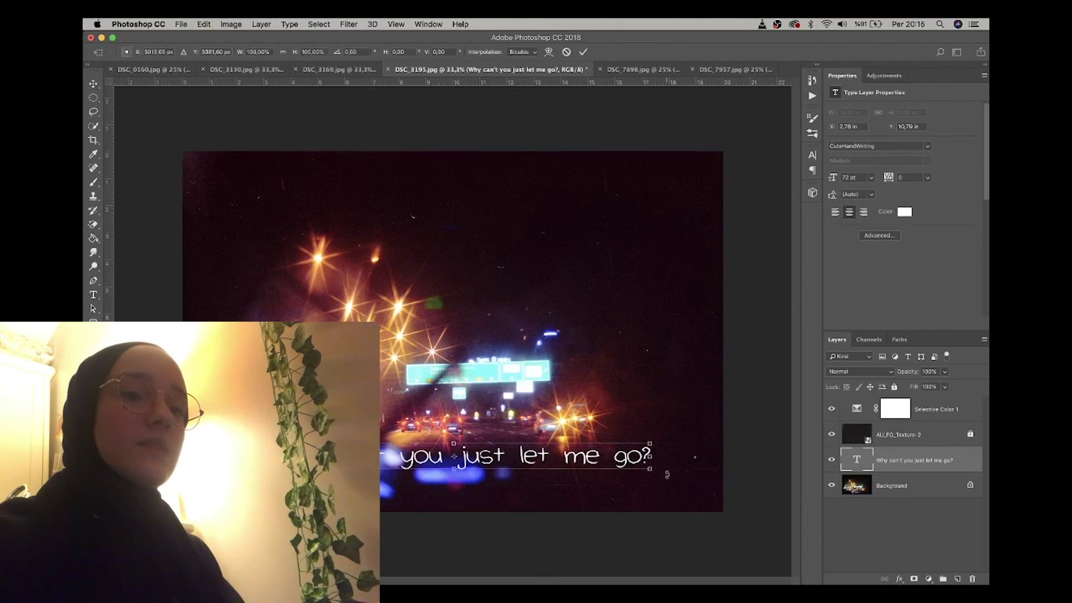
{"action": "left_click_drag", "start_coordinate": [651, 444], "coordinate": [695, 422]}
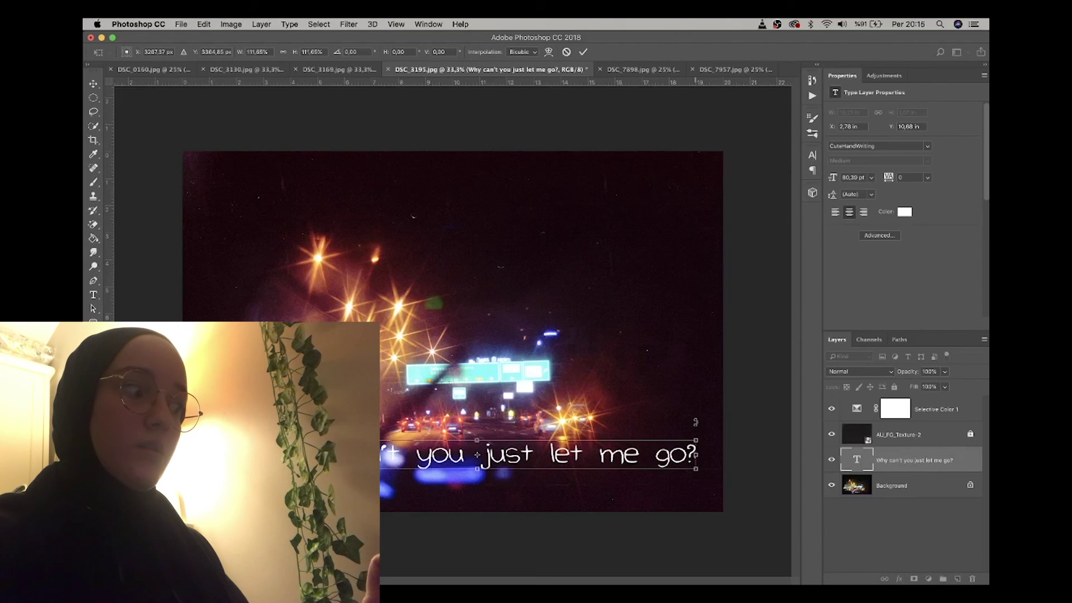
{"action": "key", "text": "Return"}
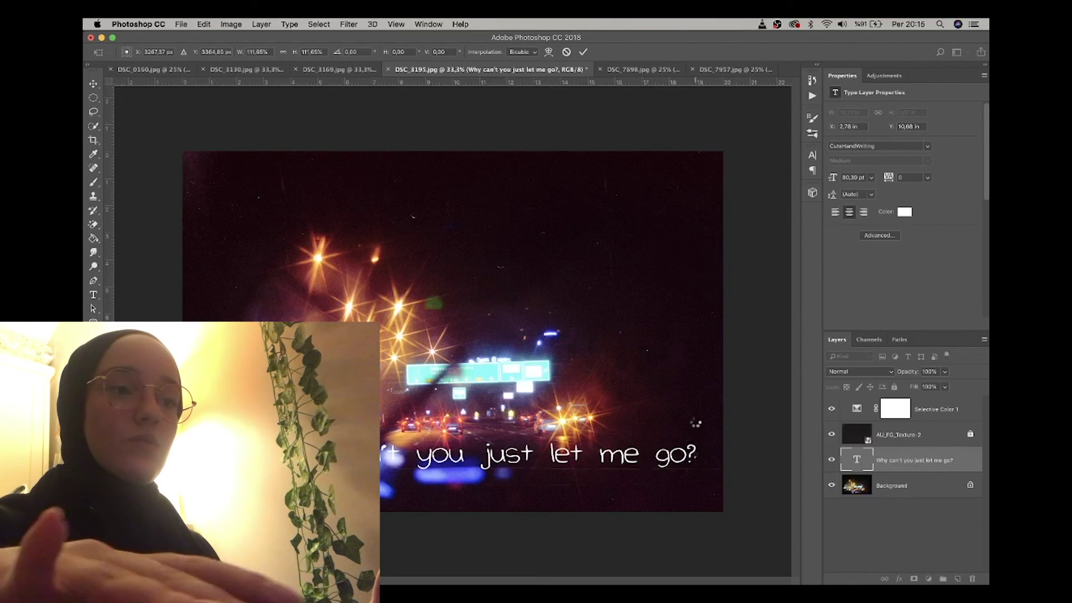
{"action": "key", "text": "super+z"}
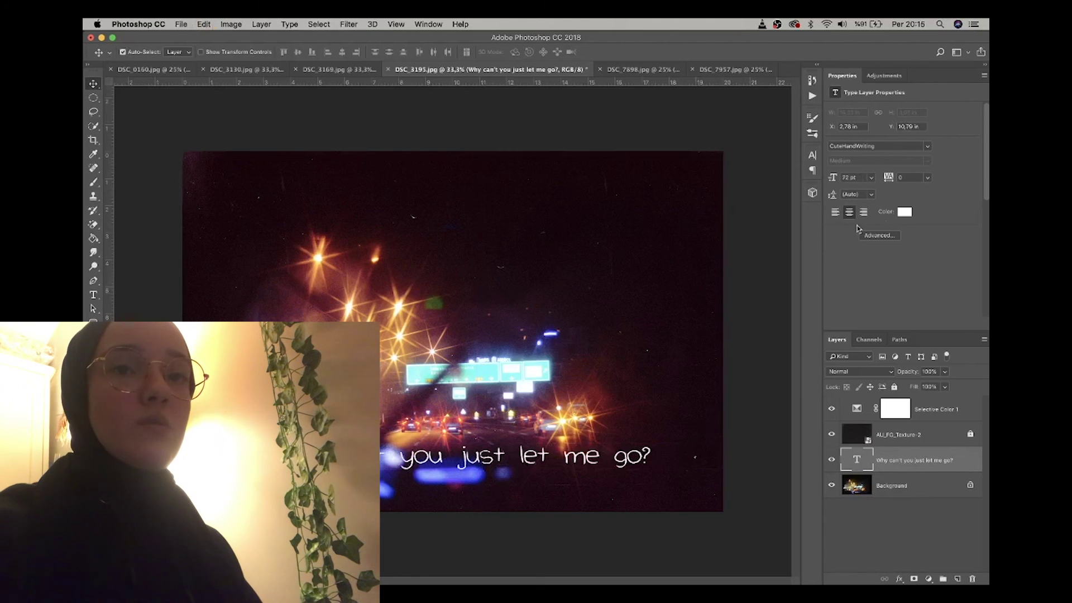
- Set the caption's size to 48 pt and move it up to just above the green road sign
{"action": "left_click", "coordinate": [870, 177]}
{"action": "left_click", "coordinate": [863, 300]}
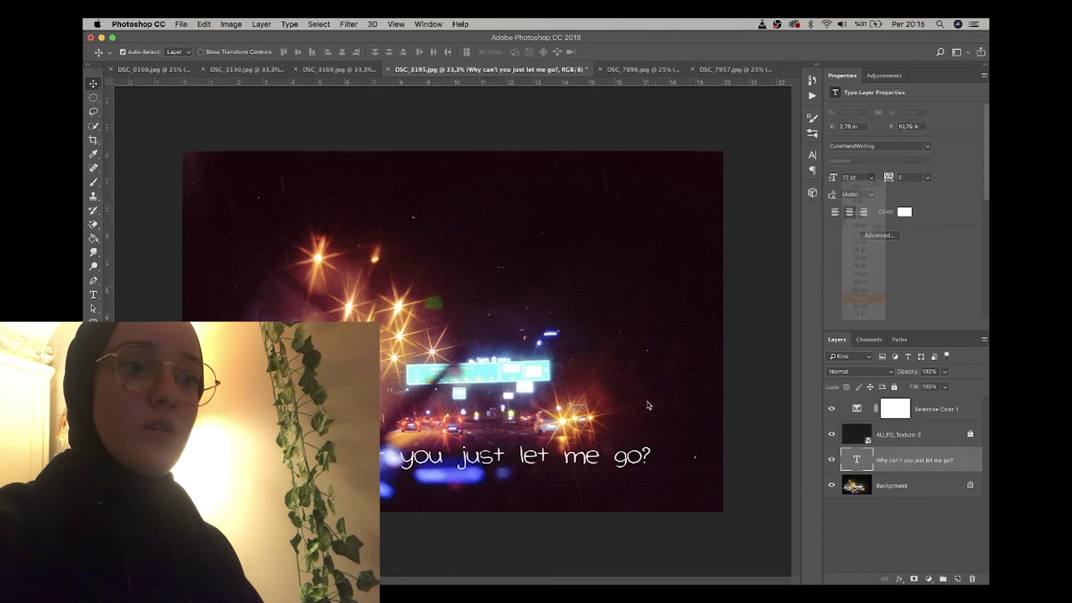
{"action": "left_click_drag", "start_coordinate": [477, 463], "coordinate": [529, 317]}
- Break the caption into two lines before "just" and move it into the dark sky in the photo's upper right
{"action": "key", "text": "t"}
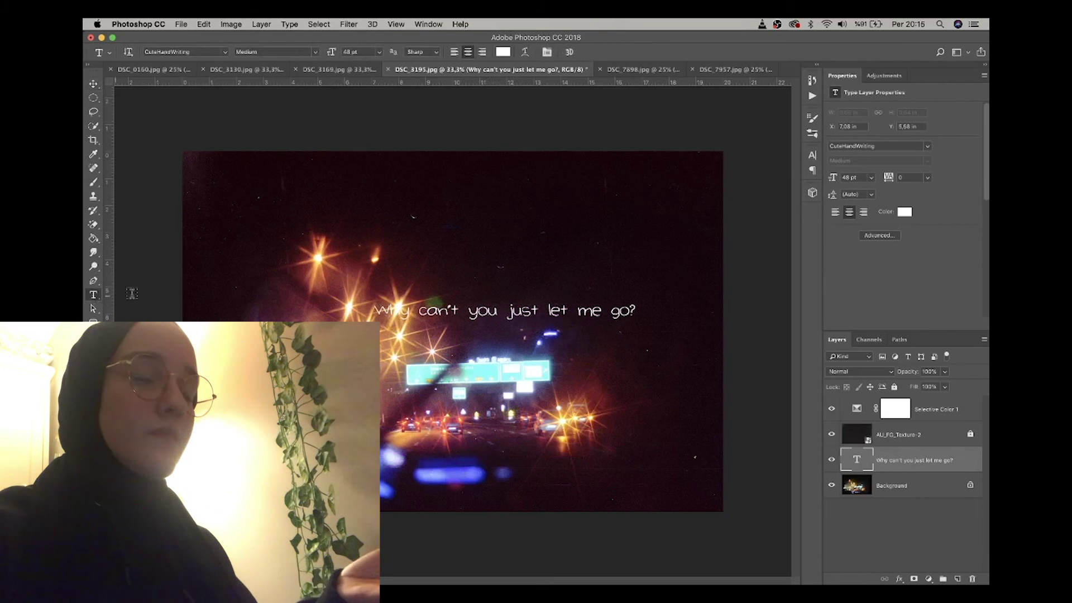
{"action": "left_click", "coordinate": [508, 311]}
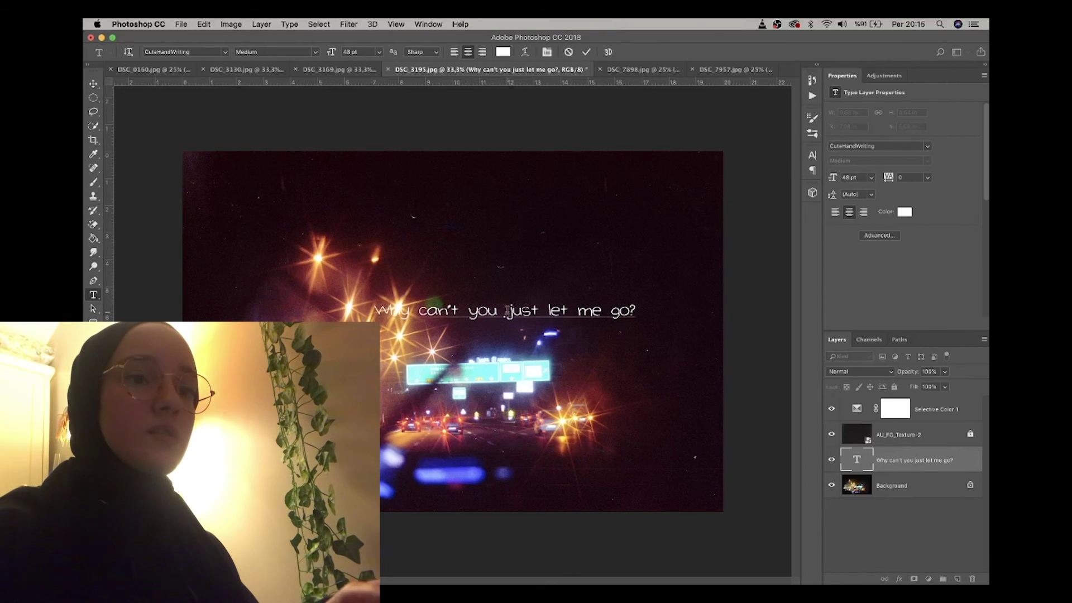
{"action": "key", "text": "Return"}
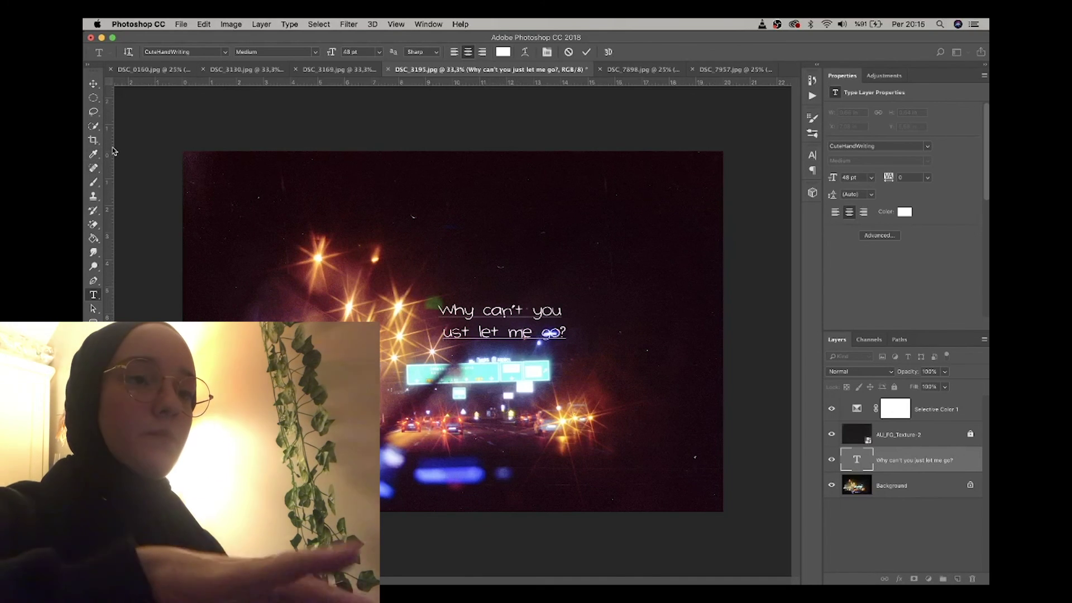
{"action": "left_click", "coordinate": [92, 84]}
{"action": "left_click_drag", "start_coordinate": [503, 323], "coordinate": [600, 226]}
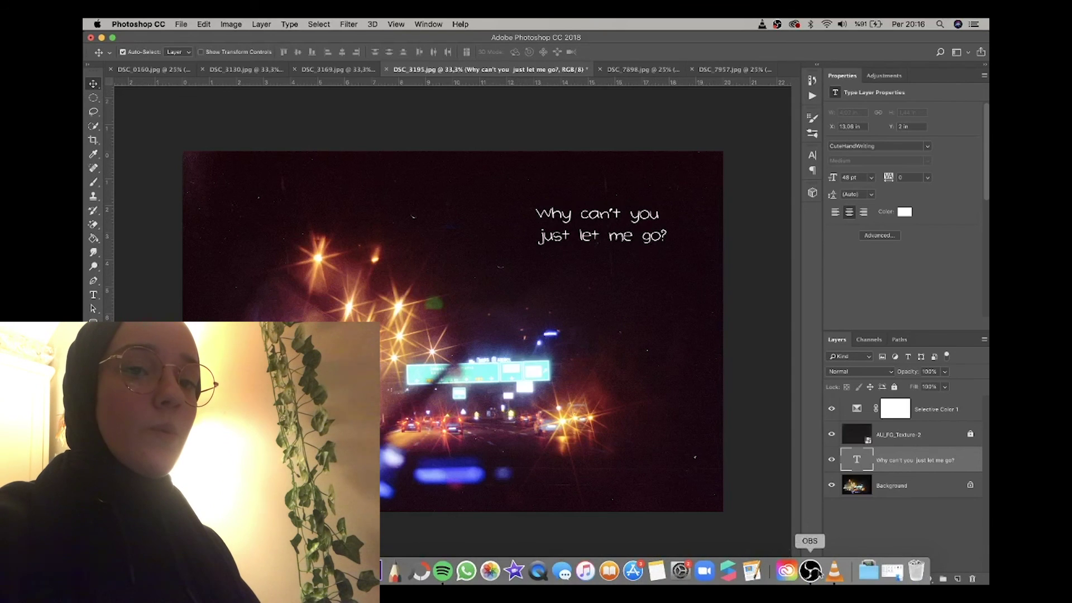
{"action": "left_click", "coordinate": [809, 582]}
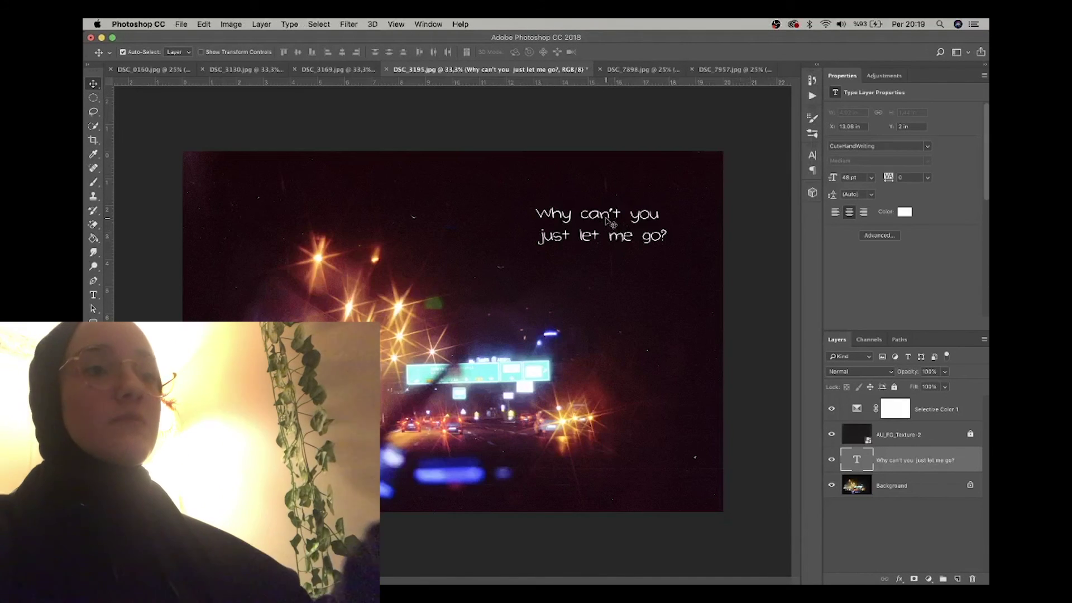
- Move the caption back to the lower part of the photo and rejoin its two lines into one
{"action": "left_click_drag", "start_coordinate": [603, 217], "coordinate": [496, 445]}
{"action": "key", "text": "t"}
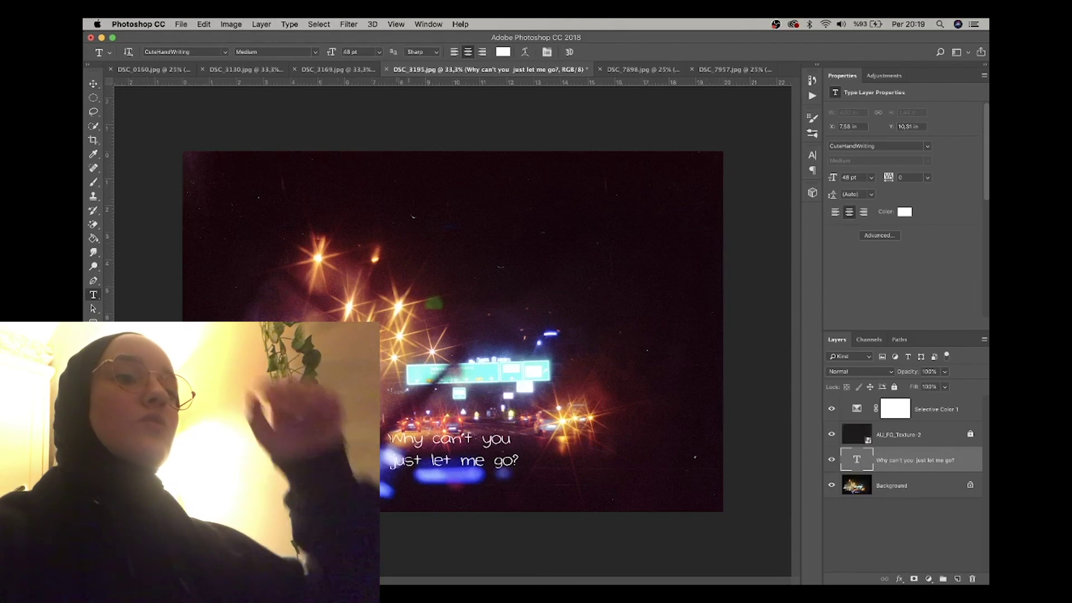
{"action": "left_click", "coordinate": [403, 470]}
{"action": "key", "text": "BackSpace"}
{"action": "key", "text": "super+Return"}
{"action": "key", "text": "v"}
{"action": "left_click_drag", "start_coordinate": [560, 463], "coordinate": [565, 463]}
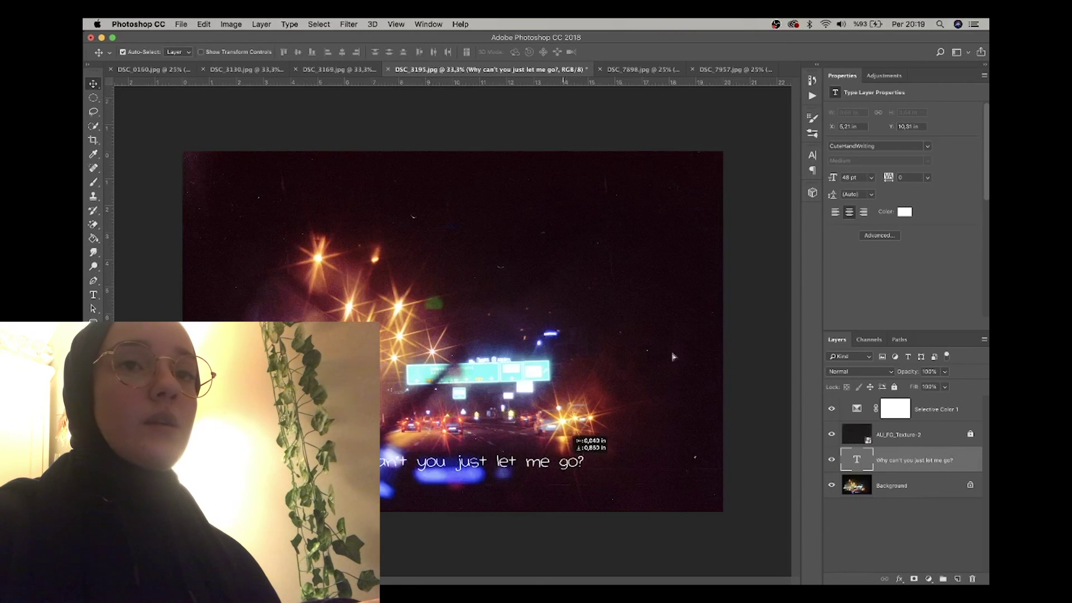
- Set the caption's font to Arial Italic at 36 pt
{"action": "left_click", "coordinate": [926, 147]}
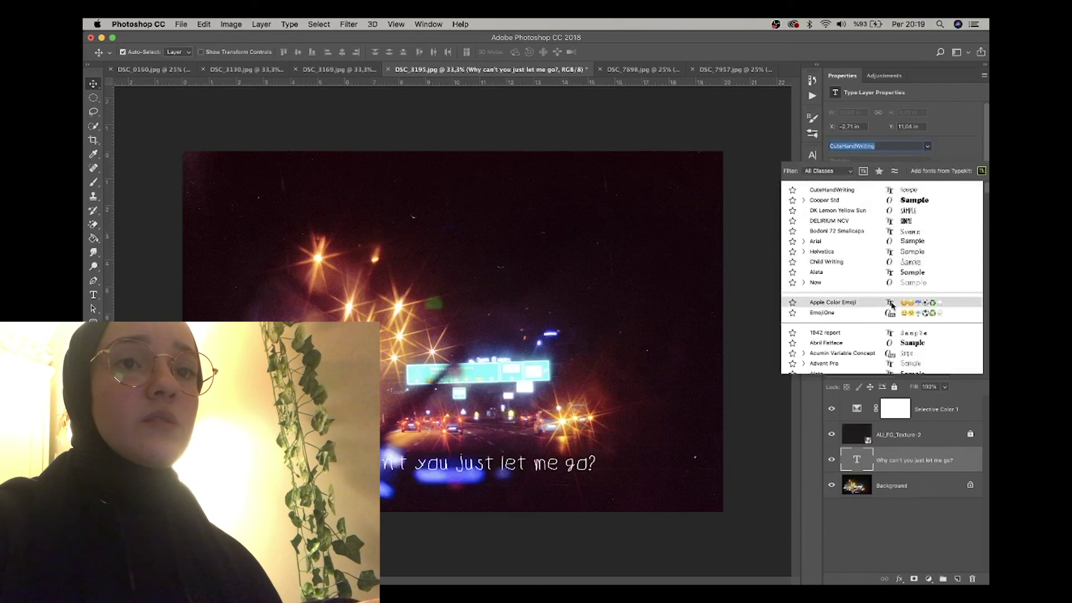
{"action": "scroll", "coordinate": [893, 312], "scroll_direction": "down", "scroll_amount": 2}
{"action": "scroll", "coordinate": [891, 339], "scroll_direction": "down", "scroll_amount": 3}
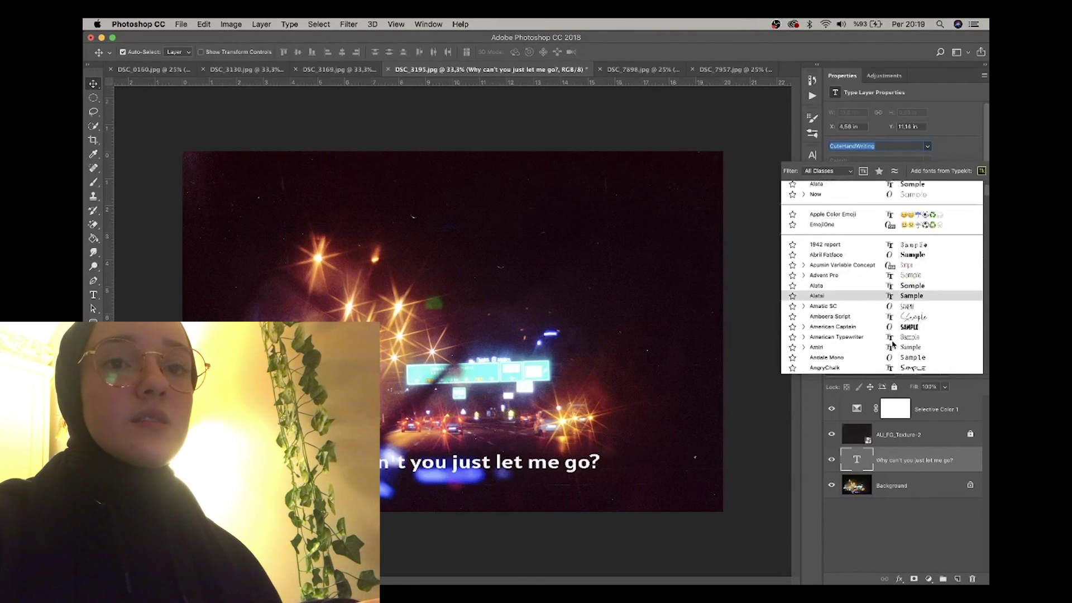
{"action": "scroll", "coordinate": [860, 335], "scroll_direction": "down", "scroll_amount": 4}
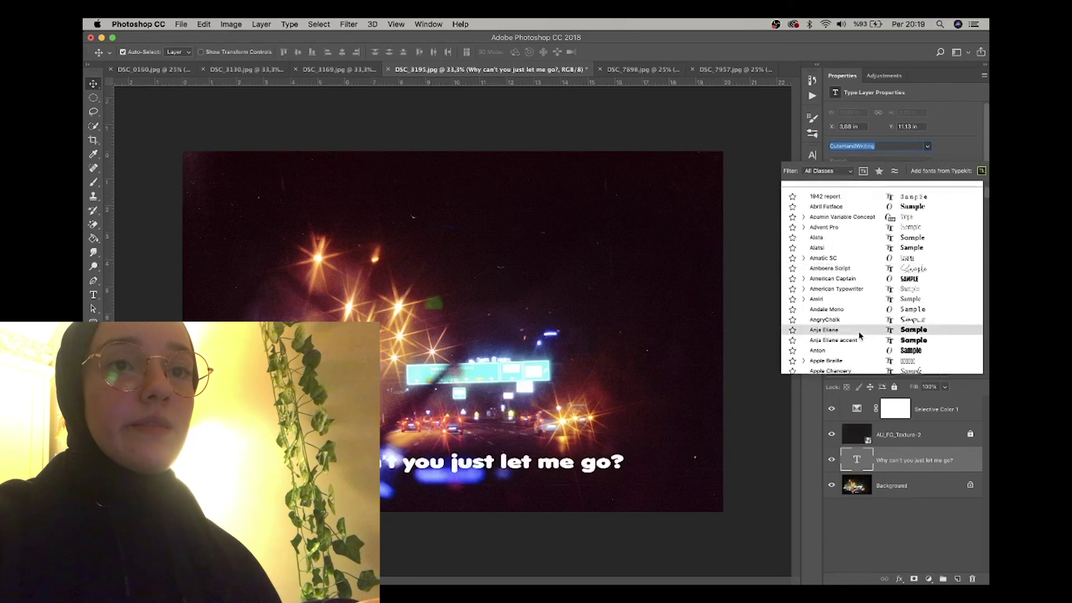
{"action": "scroll", "coordinate": [860, 336], "scroll_direction": "down", "scroll_amount": 5}
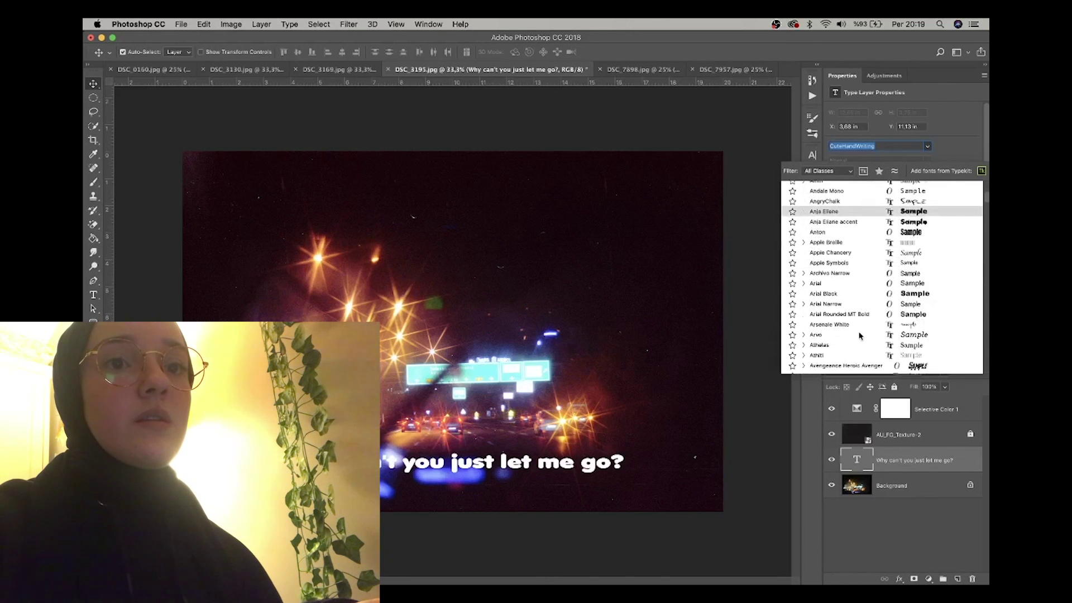
{"action": "scroll", "coordinate": [860, 335], "scroll_direction": "down", "scroll_amount": 1}
{"action": "left_click", "coordinate": [830, 272]}
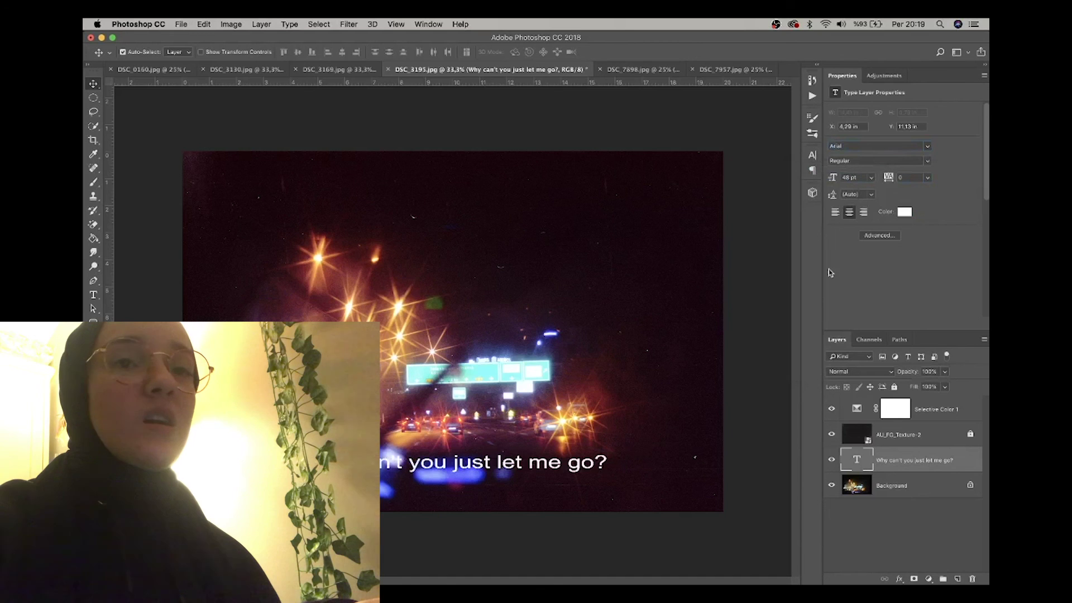
{"action": "left_click", "coordinate": [924, 162]}
{"action": "left_click", "coordinate": [885, 173]}
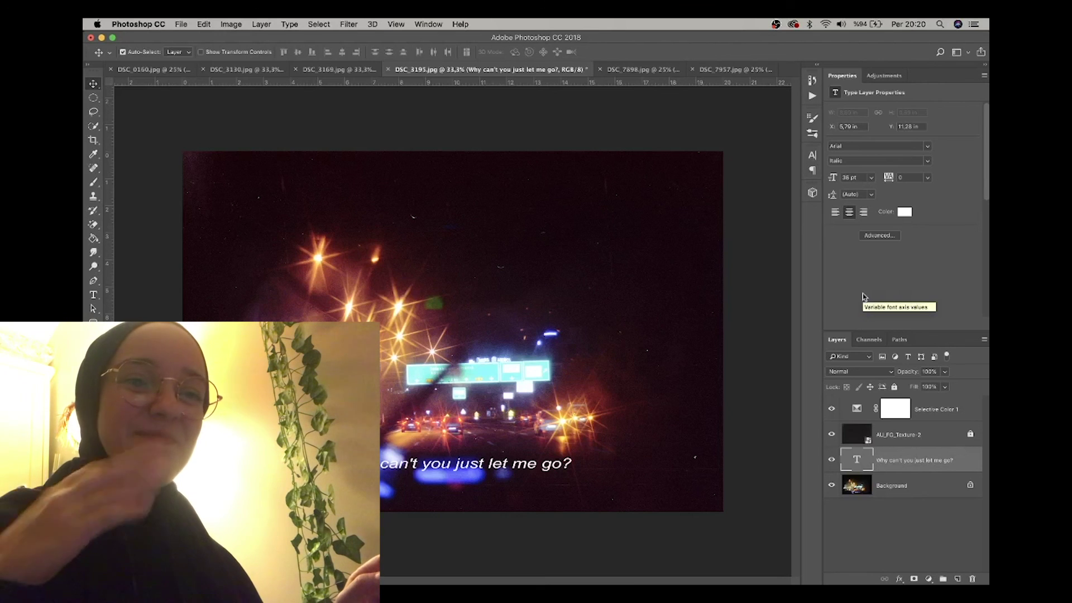
- Change the caption's text color from the color picker to a bright, fully saturated yellow
{"action": "left_click", "coordinate": [905, 212]}
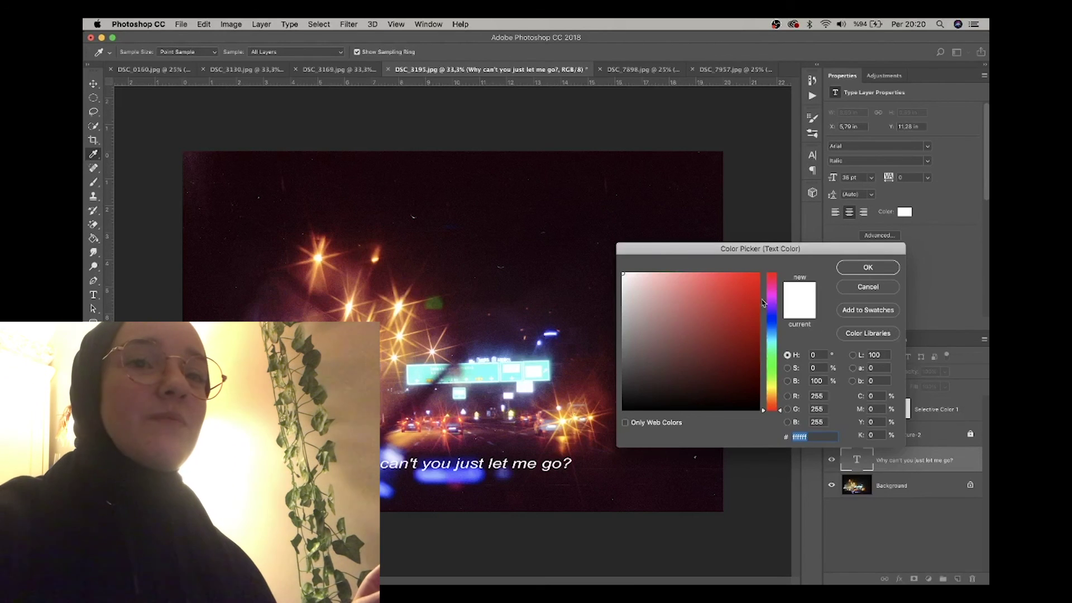
{"action": "left_click_drag", "start_coordinate": [749, 350], "coordinate": [774, 264]}
{"action": "left_click_drag", "start_coordinate": [773, 394], "coordinate": [773, 390]}
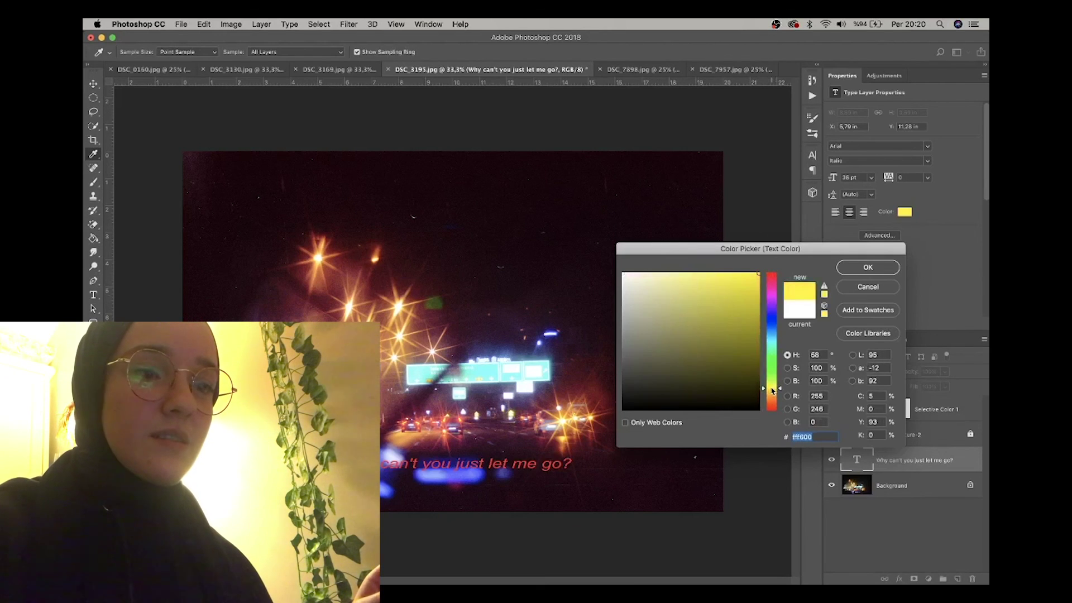
{"action": "key", "text": "Return"}
- Give the caption a black drop shadow with a distance of about 16 px, and hide the caption's layer effects
{"action": "double_click", "coordinate": [967, 459]}
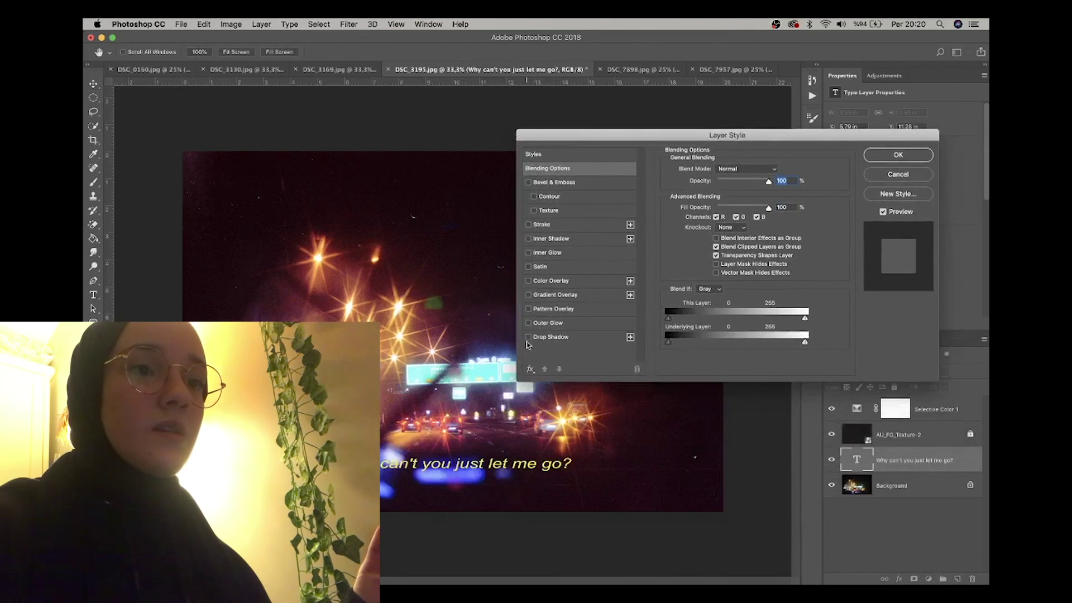
{"action": "left_click", "coordinate": [529, 337]}
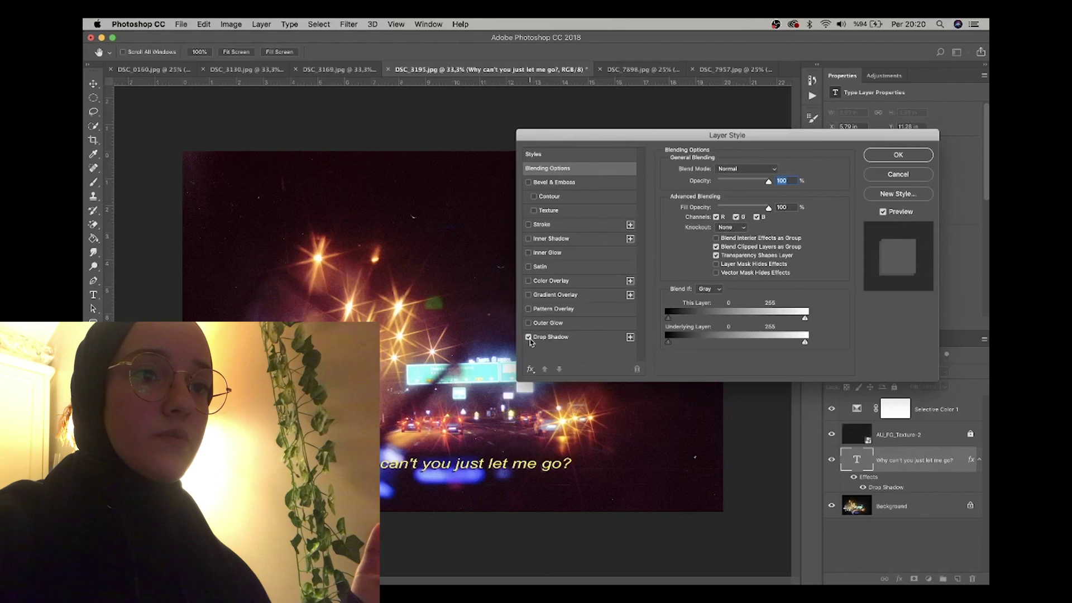
{"action": "left_click", "coordinate": [575, 337]}
{"action": "left_click", "coordinate": [775, 171]}
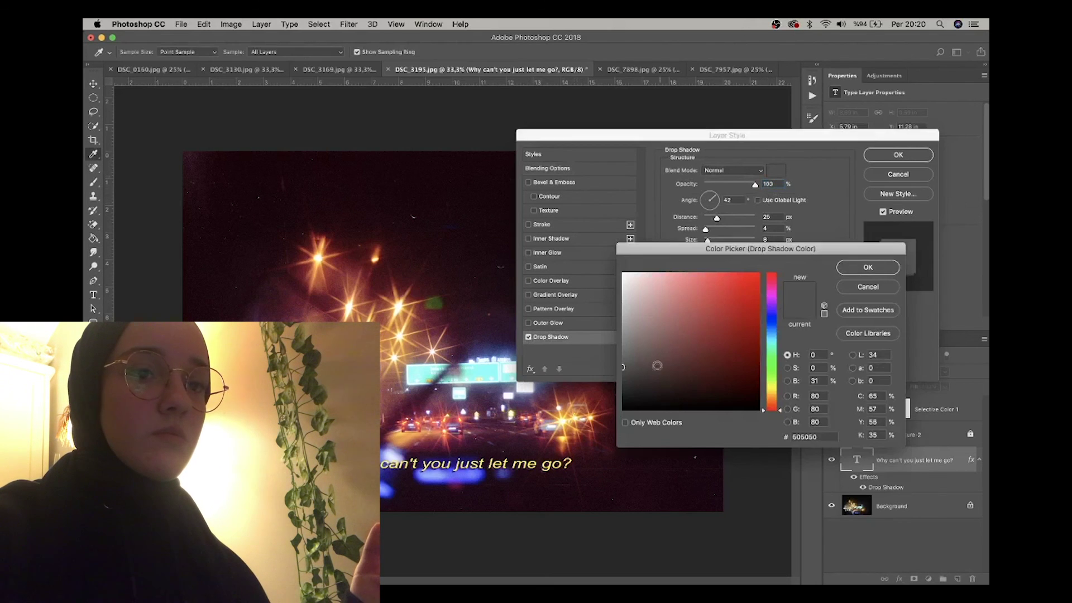
{"action": "left_click", "coordinate": [852, 272]}
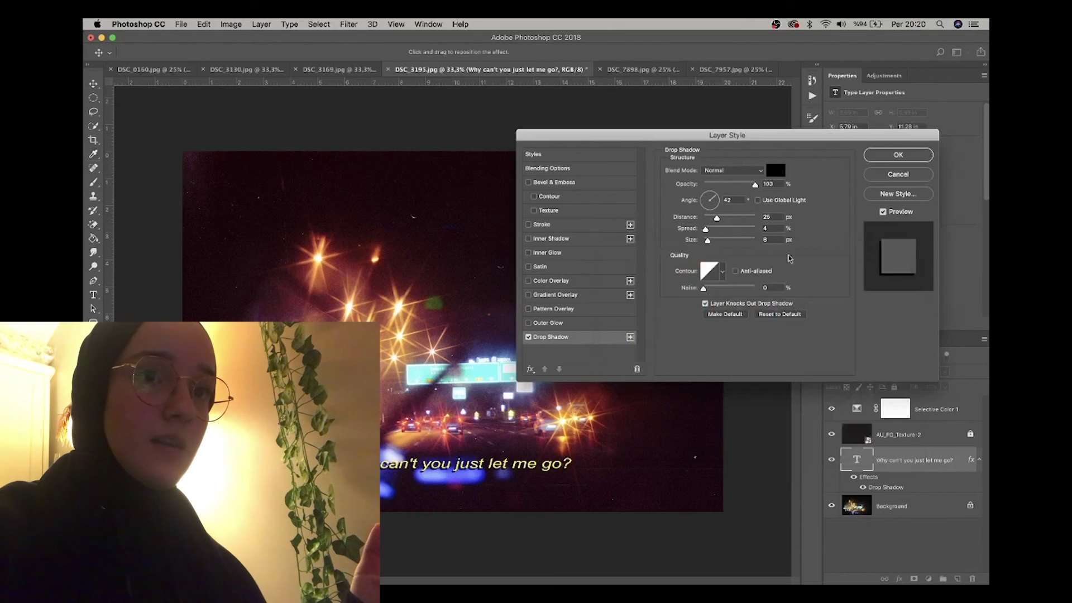
{"action": "left_click_drag", "start_coordinate": [715, 219], "coordinate": [712, 219]}
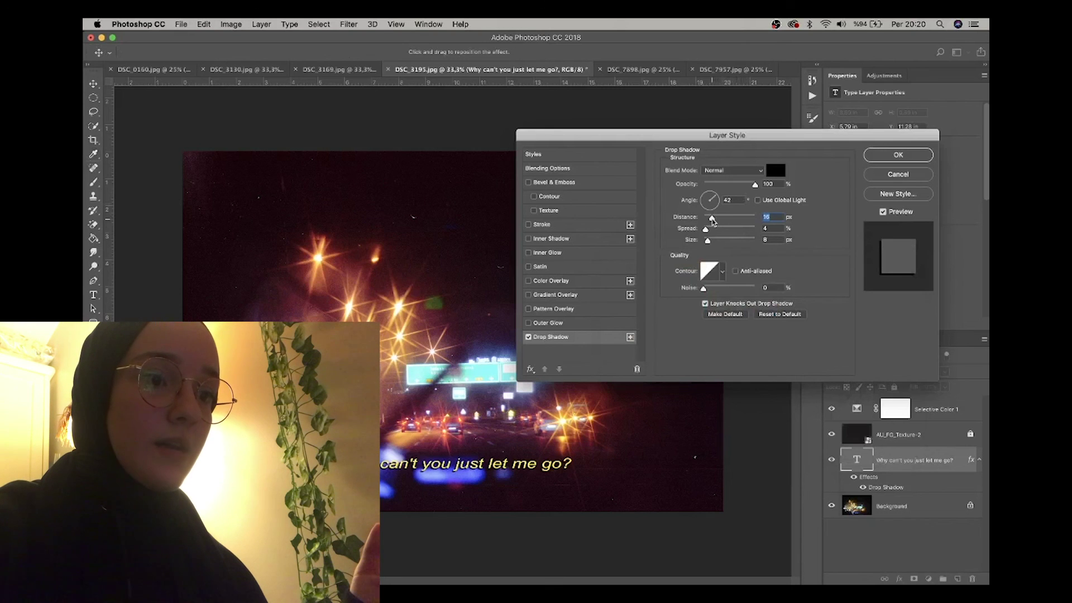
{"action": "left_click", "coordinate": [898, 155]}
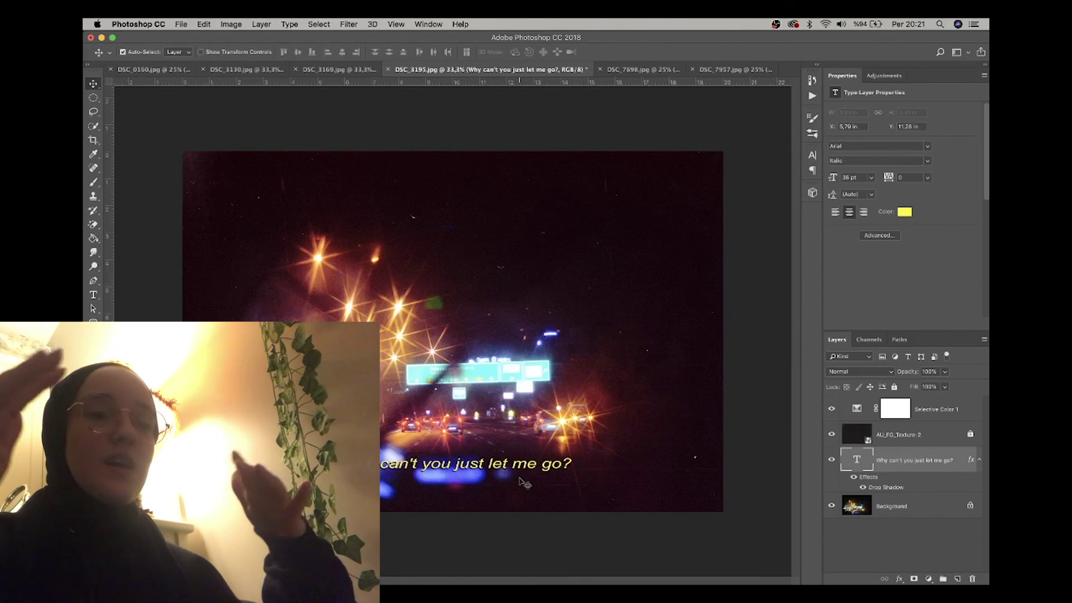
{"action": "left_click", "coordinate": [853, 477]}
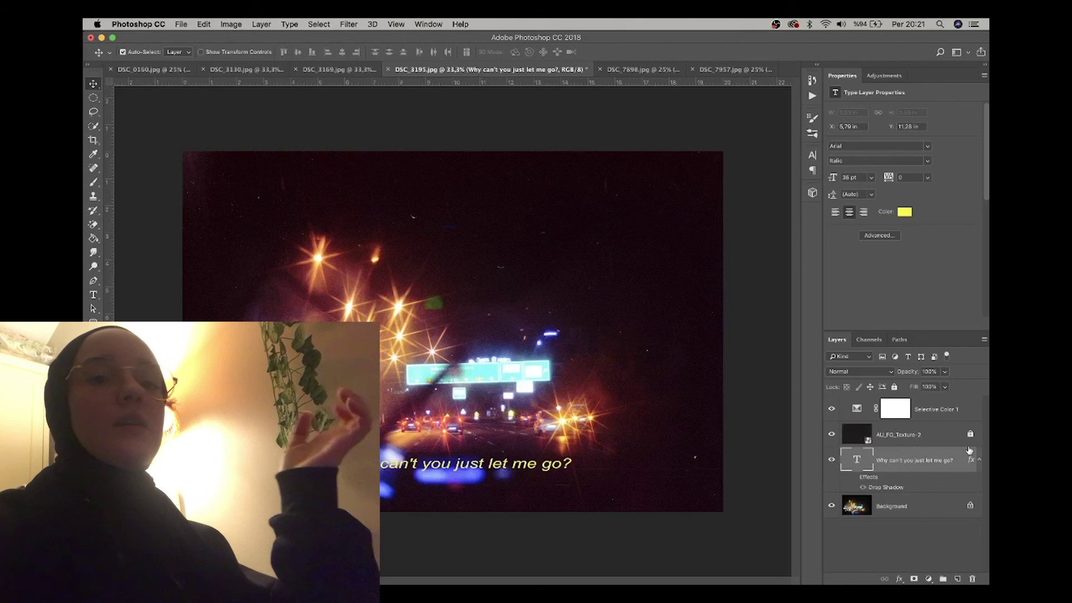
- Unlock the AU_FG_Texture-2 layer and copy it together with Selective Color 1 into DSC_3169.jpg, covering the whole photo
{"action": "left_click", "coordinate": [954, 429]}
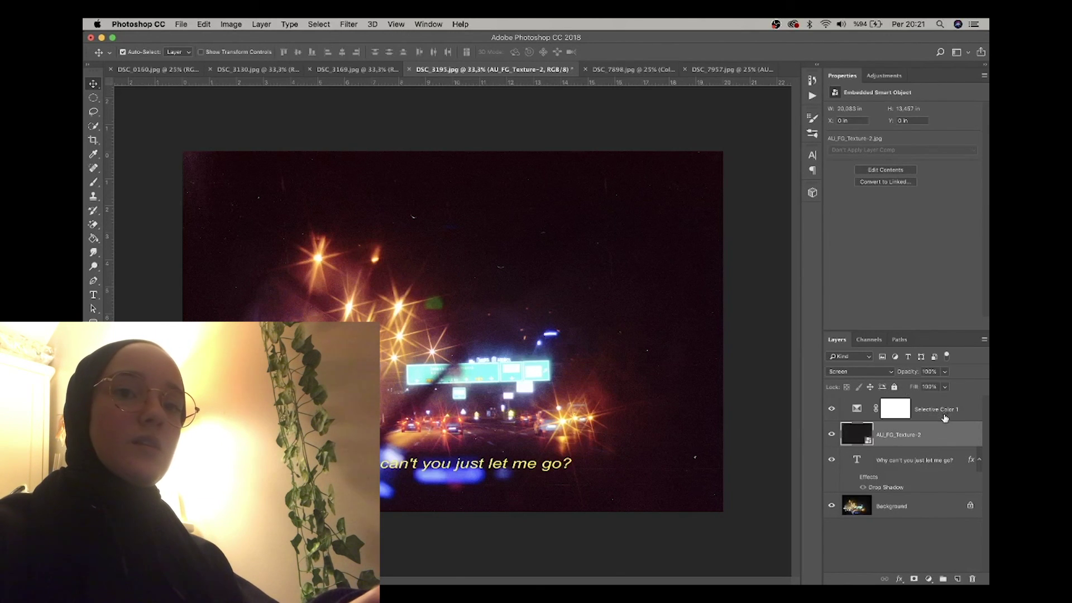
{"action": "left_click", "coordinate": [944, 417], "text": "shift"}
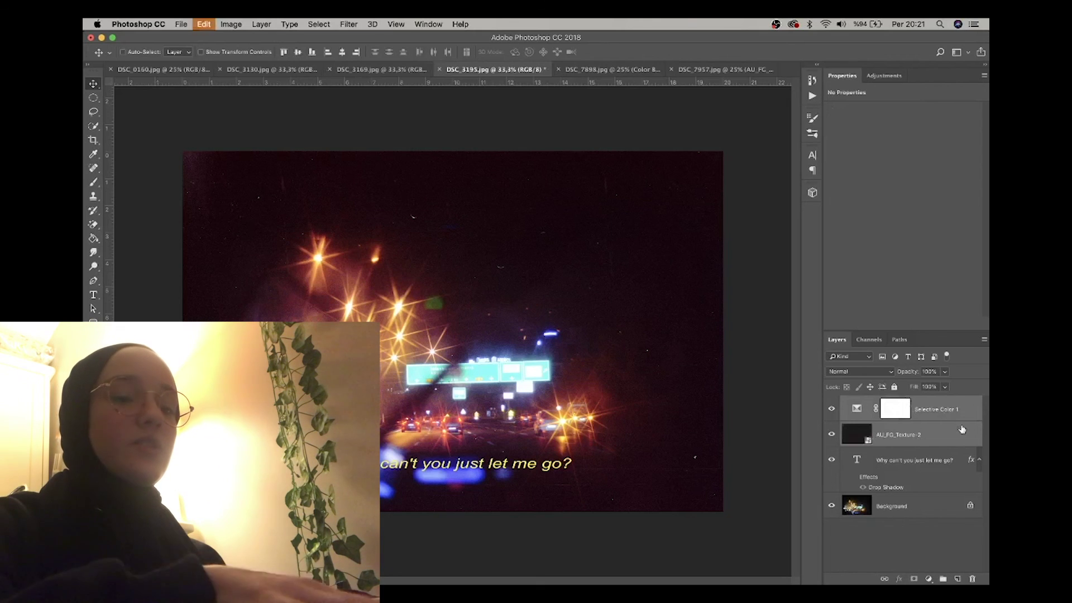
{"action": "key", "text": "super"}
{"action": "left_click_drag", "start_coordinate": [453, 132], "coordinate": [606, 221]}
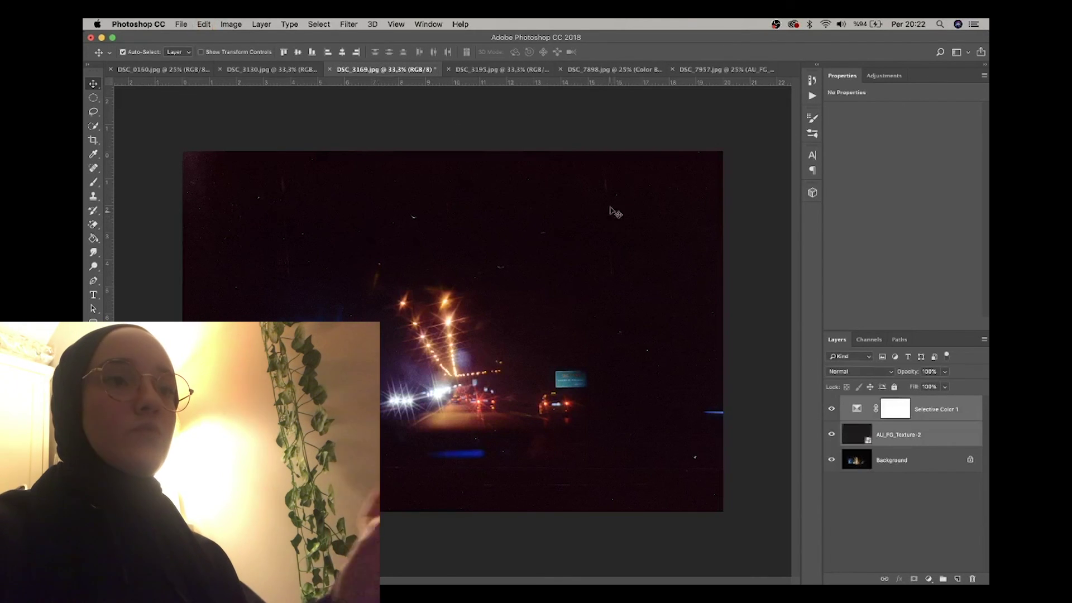
{"action": "left_click", "coordinate": [491, 69]}
{"action": "left_click", "coordinate": [376, 68]}
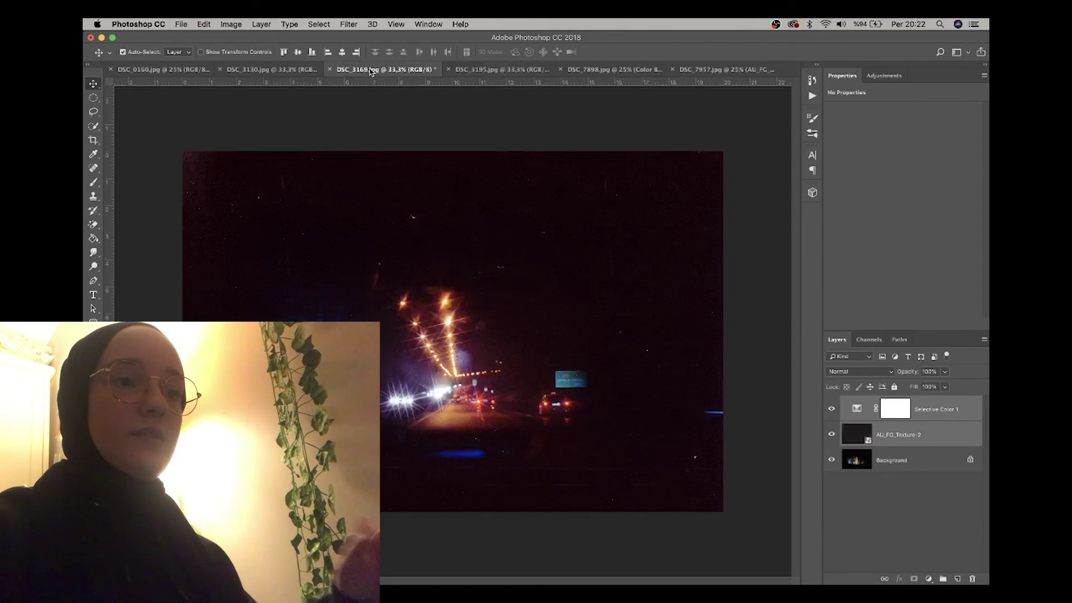